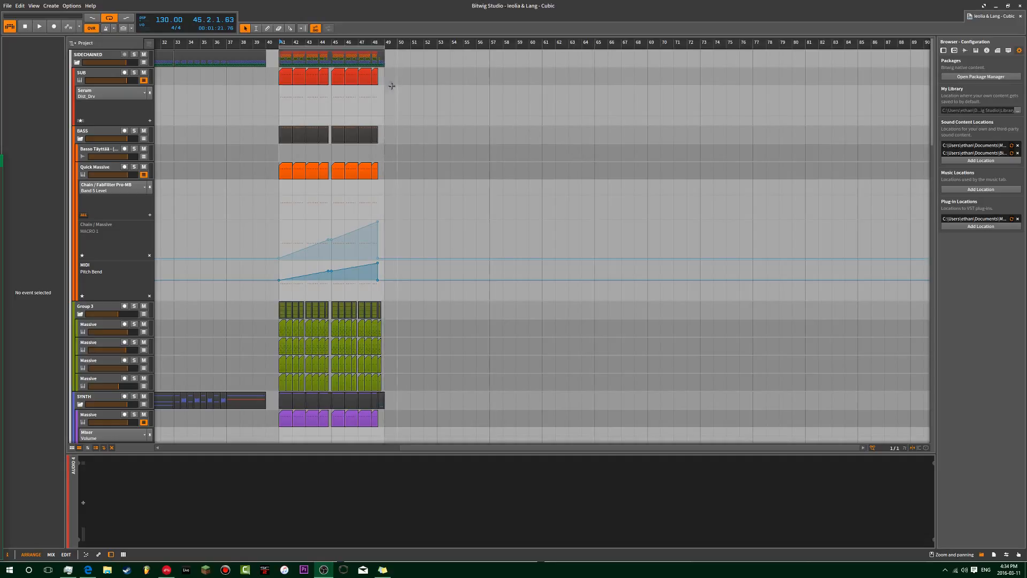
# - Set the playback start at bar 41 and inspect the devices inside the Chain on the Quick Massive track
pyautogui.click(381, 43)
pyautogui.click(276, 43)
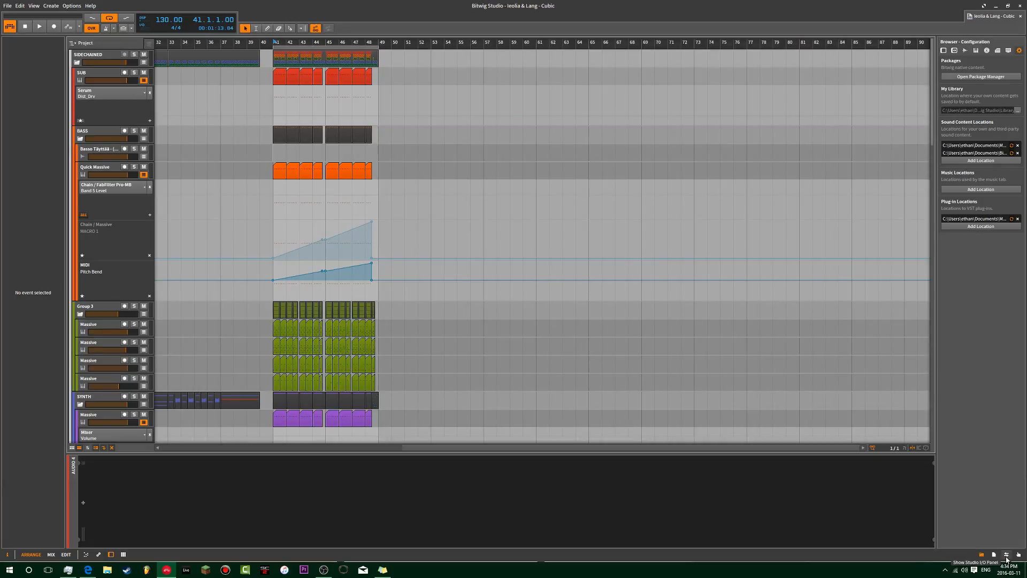
pyautogui.click(101, 187)
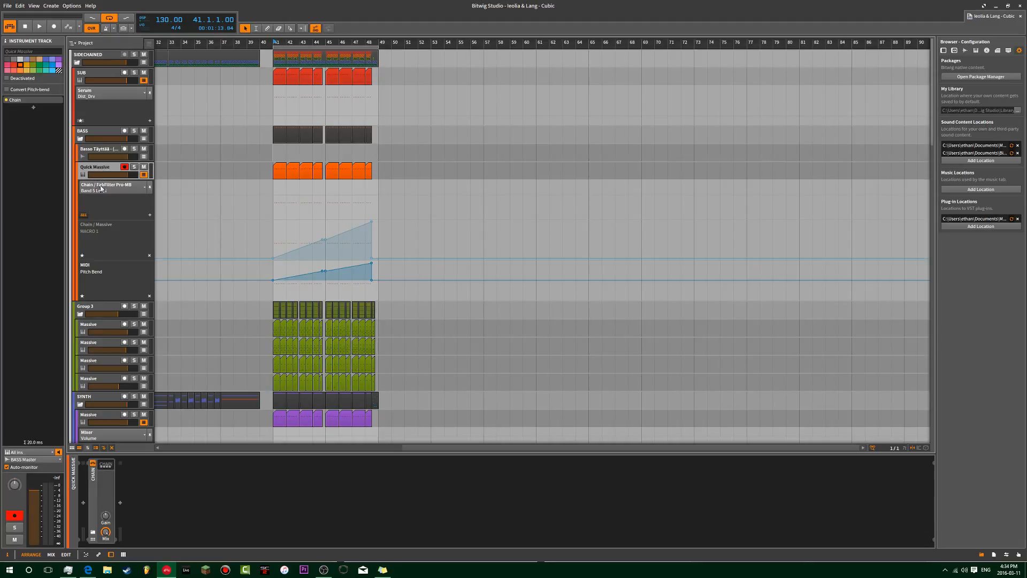
pyautogui.click(108, 468)
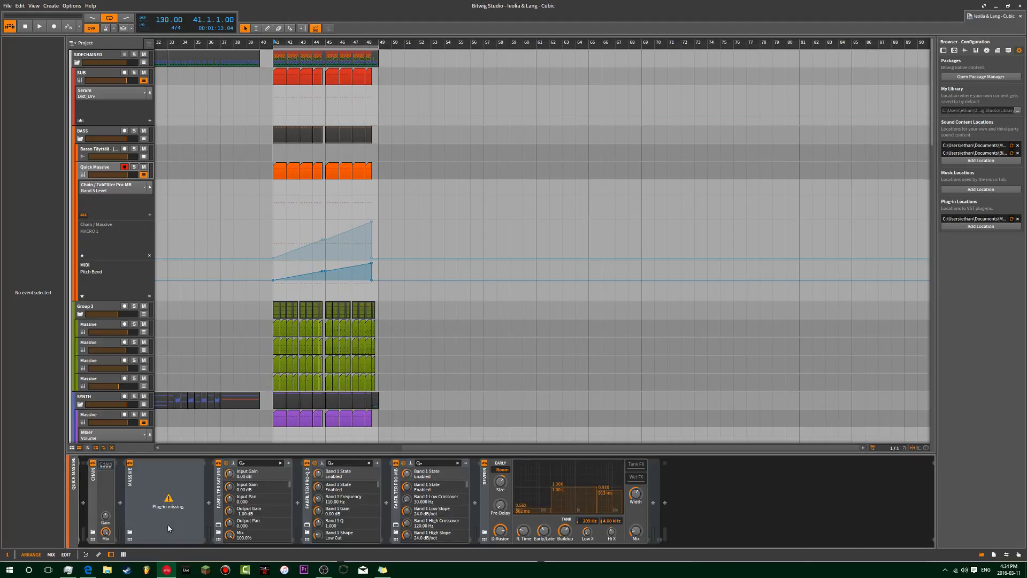
pyautogui.click(109, 466)
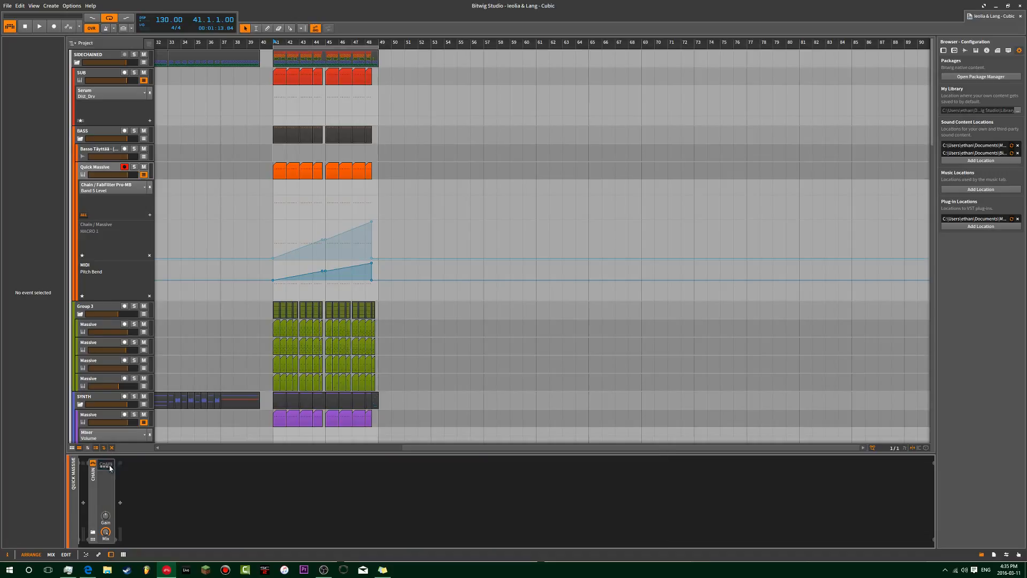
# - Examine the project's list of used files and the arrangement's tracks for missing samples
pyautogui.click(994, 555)
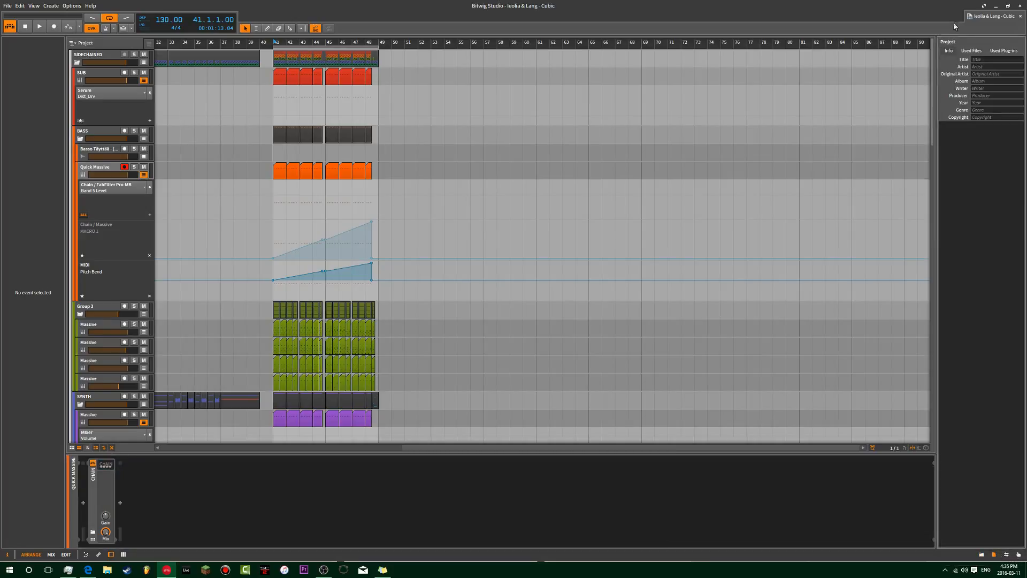
pyautogui.click(971, 51)
pyautogui.scroll(-15, 229, 335)
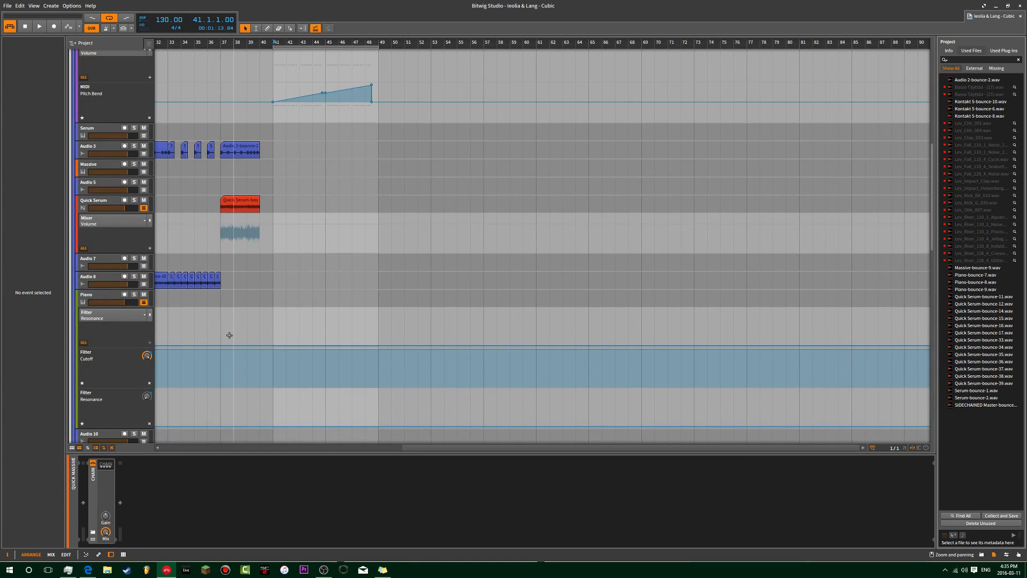
pyautogui.moveTo(229, 334); pyautogui.dragTo(426, 305)
pyautogui.scroll(-5, 426, 305)
pyautogui.scroll(-5, 431, 304)
pyautogui.moveTo(330, 332); pyautogui.dragTo(401, 340)
pyautogui.scroll(5, 543, 315)
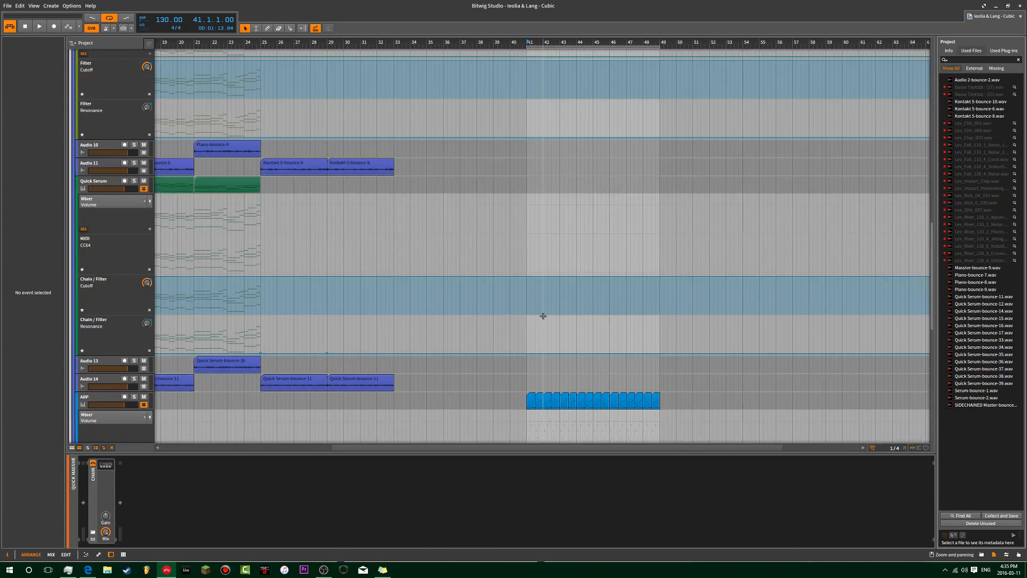
pyautogui.scroll(10, 543, 316)
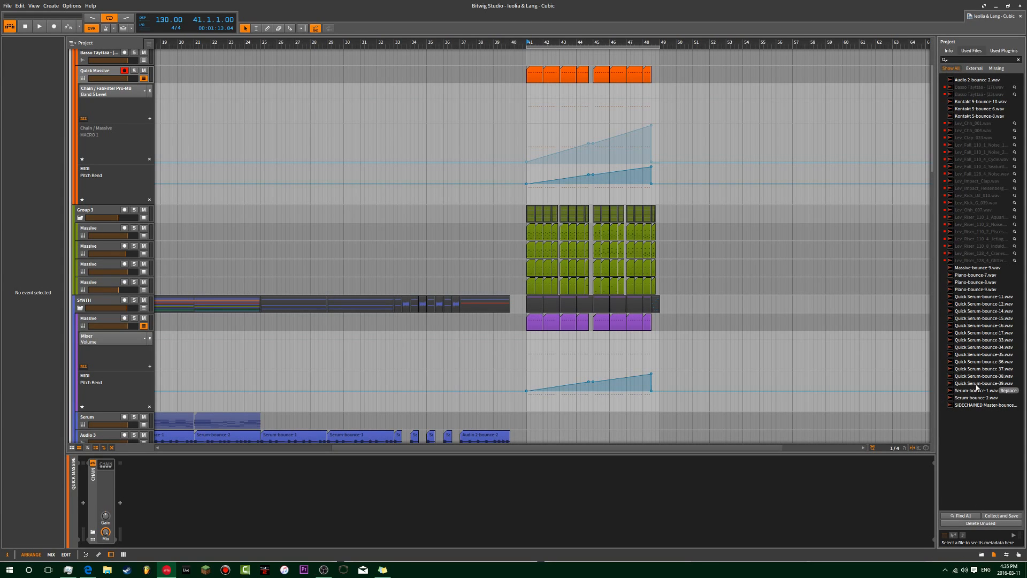
# - Find all missing samples by searching the My Sample Library folder inside the Documents library
pyautogui.click(966, 517)
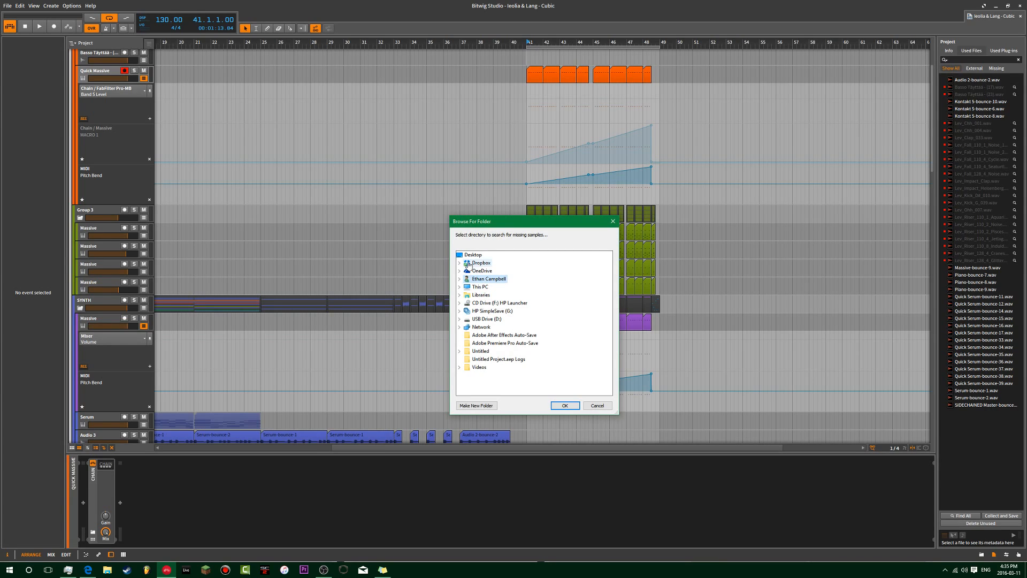
pyautogui.click(480, 295)
pyautogui.click(492, 311)
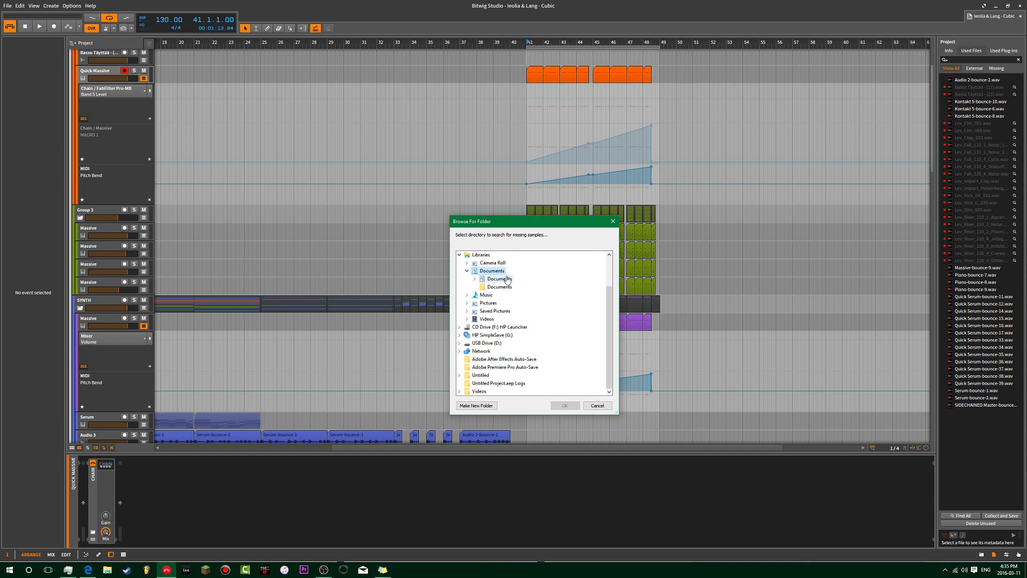
pyautogui.click(507, 279)
pyautogui.scroll(-1, 541, 310)
pyautogui.click(513, 319)
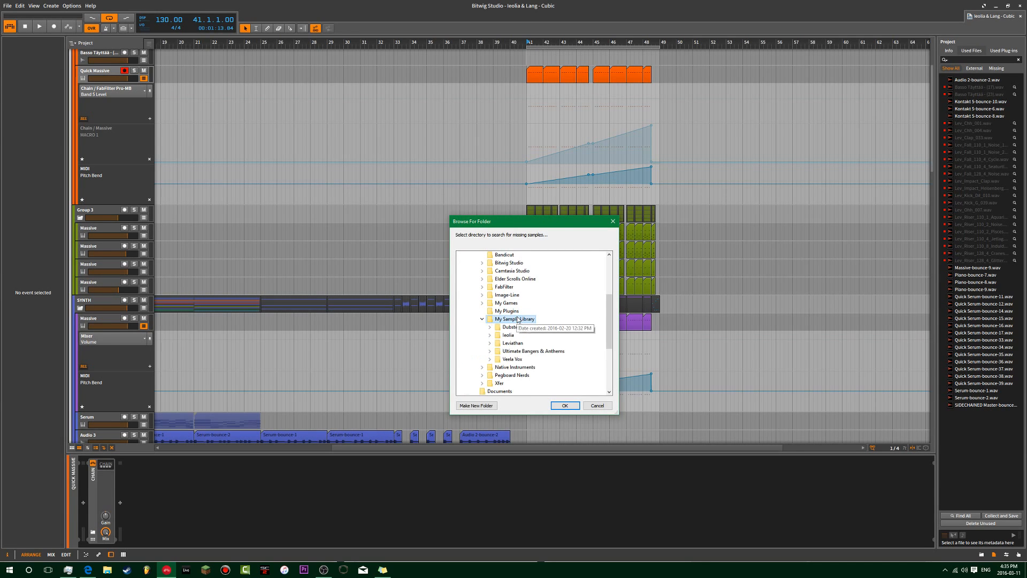
pyautogui.click(565, 405)
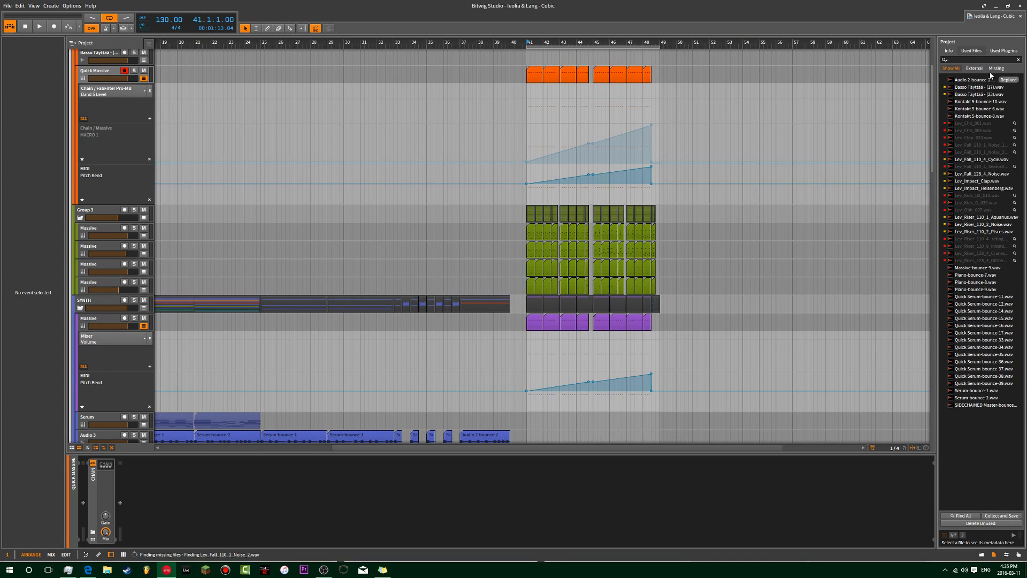
# - Ignore all version conflicts of the project's used plug-ins and check the conflict and missing plug-in lists
pyautogui.click(998, 52)
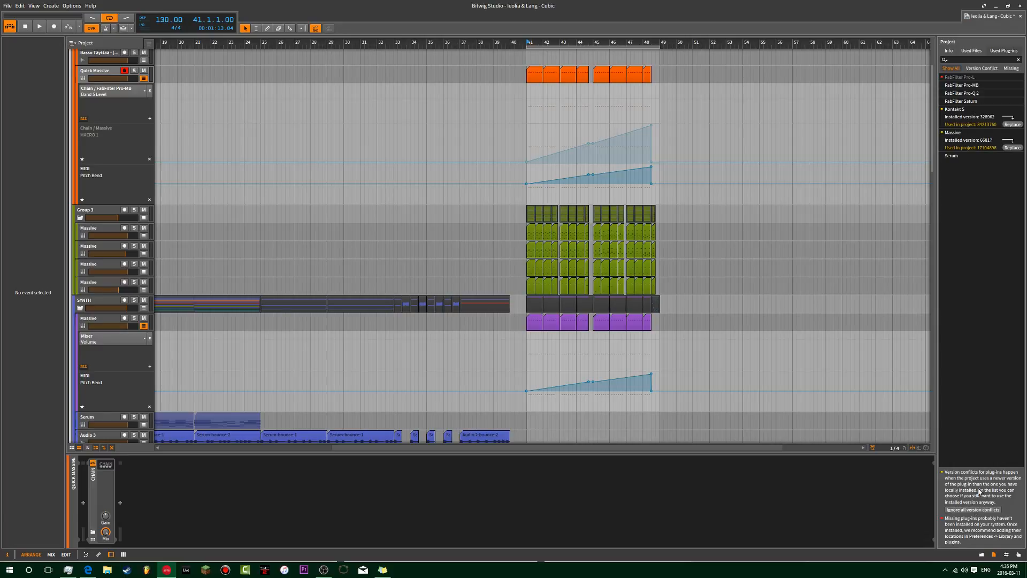
pyautogui.click(953, 510)
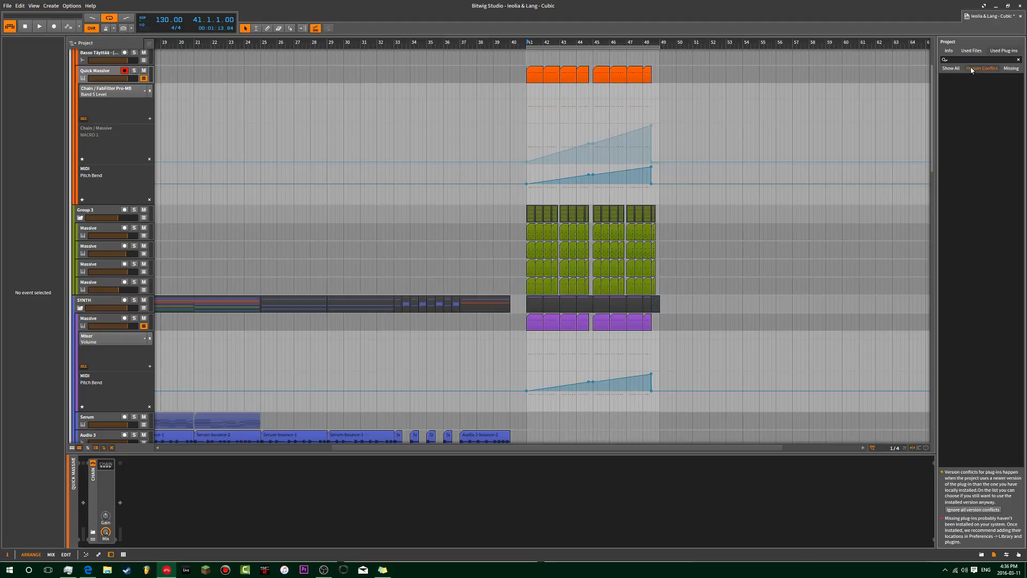
pyautogui.click(1011, 68)
pyautogui.click(952, 69)
# - Review the project's used files and info, and dismiss the Kontakt 5 library warning
pyautogui.click(962, 51)
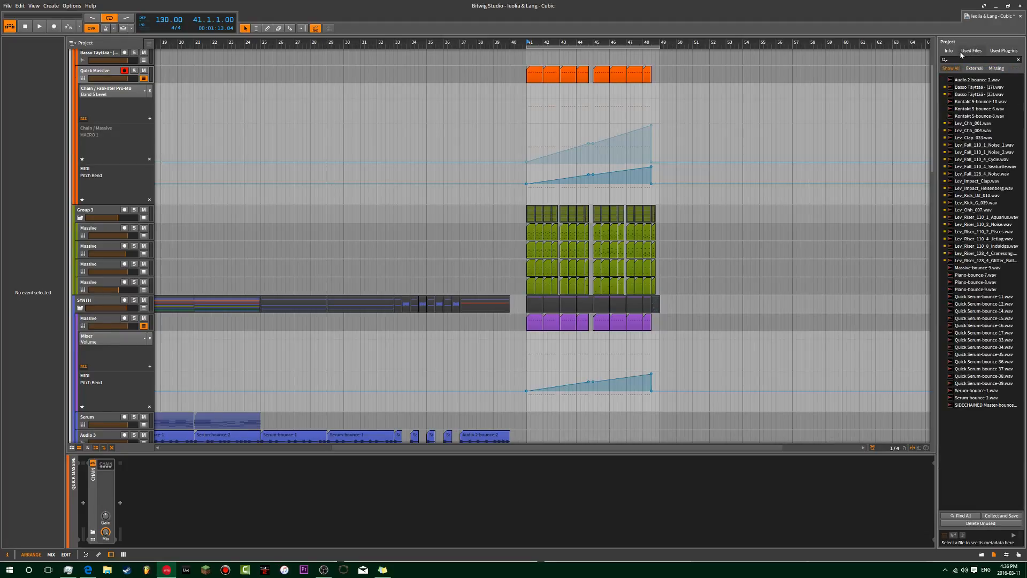
pyautogui.click(954, 51)
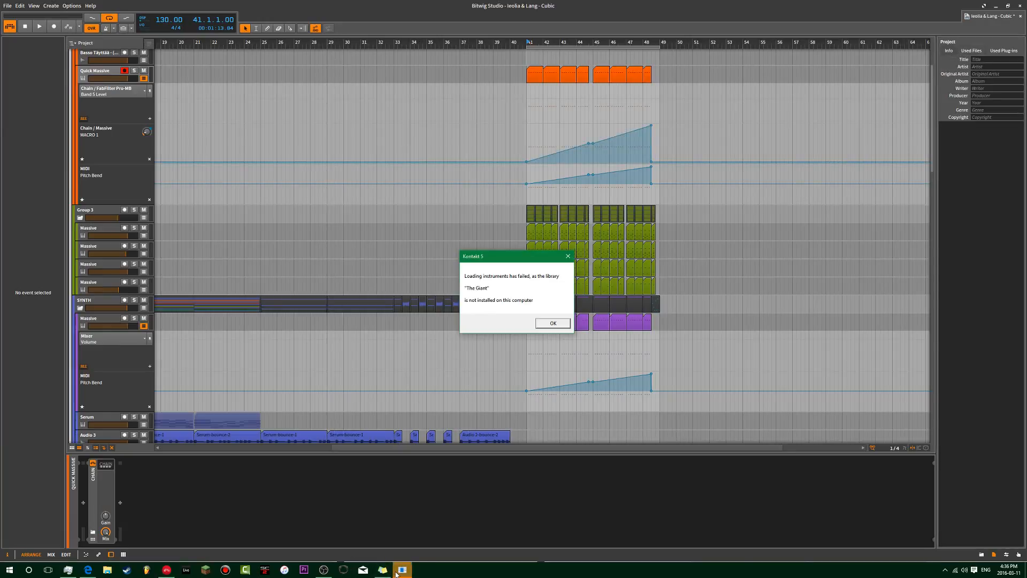
pyautogui.click(554, 323)
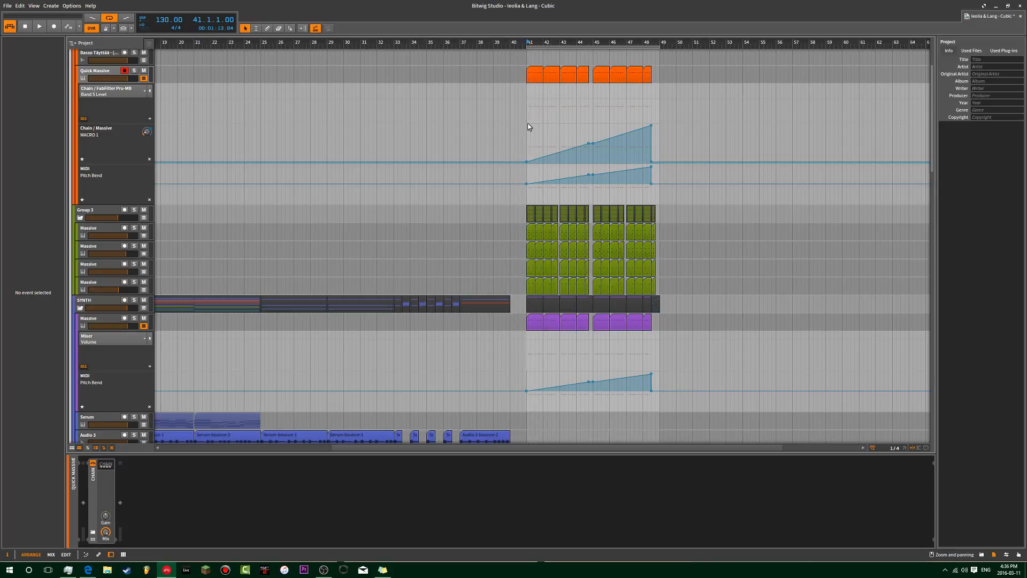
# - Test playback from bar 41 and set the audio output device to Line (2- Steinberg UR22) in the preferences
pyautogui.press('space')
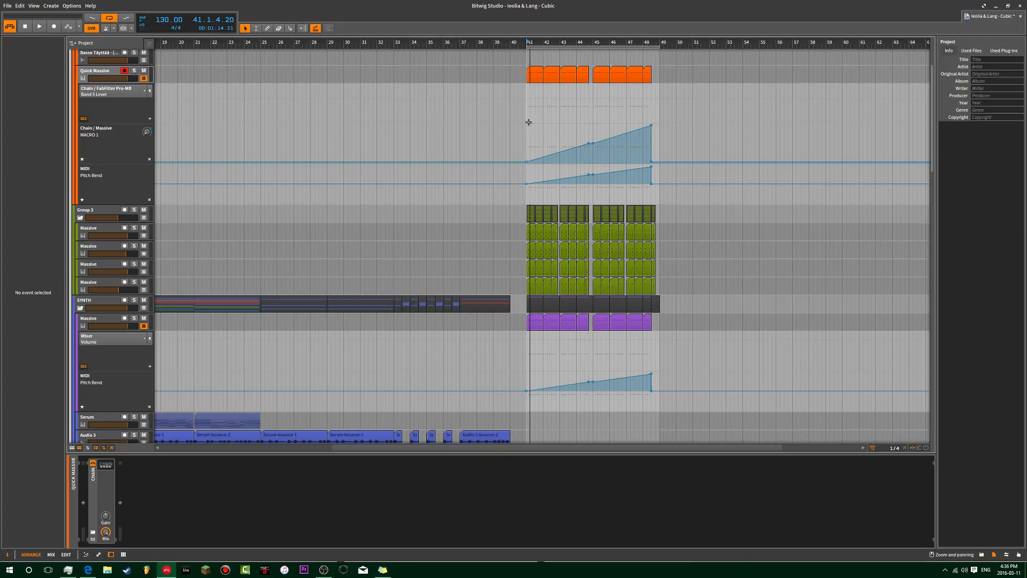
pyautogui.hotkey('ctrl', ',')
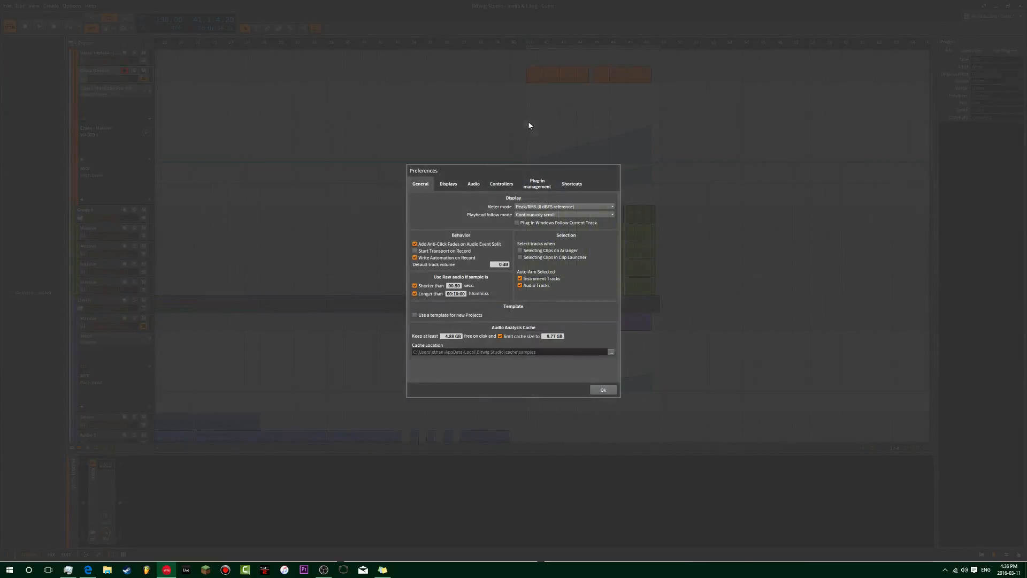
pyautogui.click(474, 183)
pyautogui.click(549, 217)
pyautogui.click(548, 217)
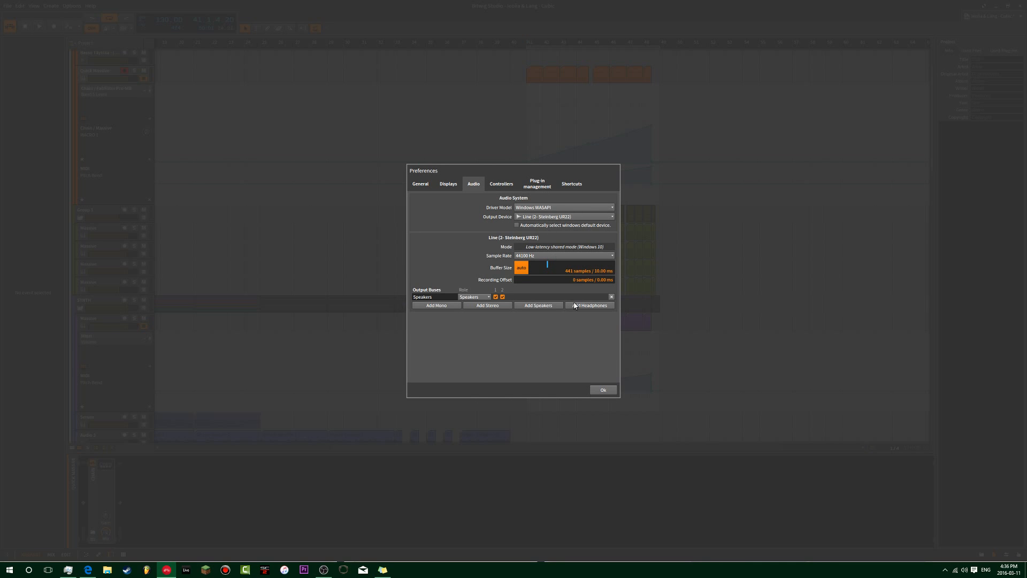
pyautogui.click(601, 390)
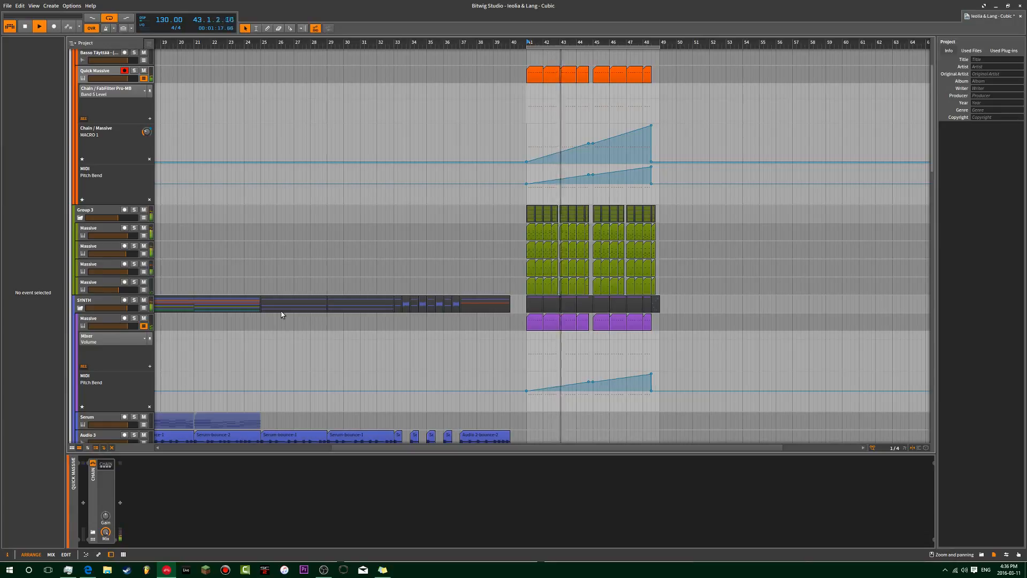
# - Listen to the section from bar 41 and view the Massive synth window of the first track in Group 3
pyautogui.press('space')
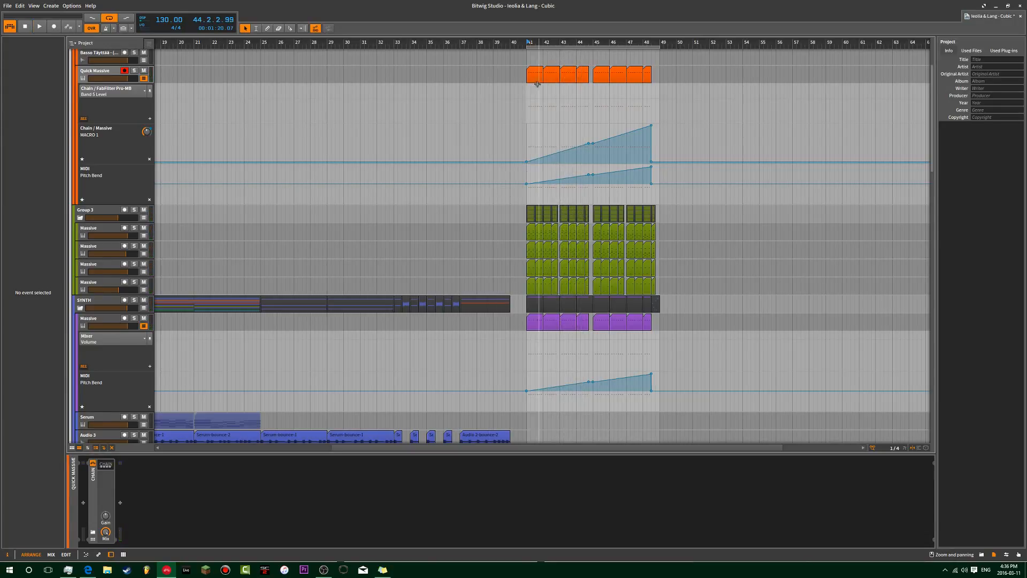
pyautogui.press('space')
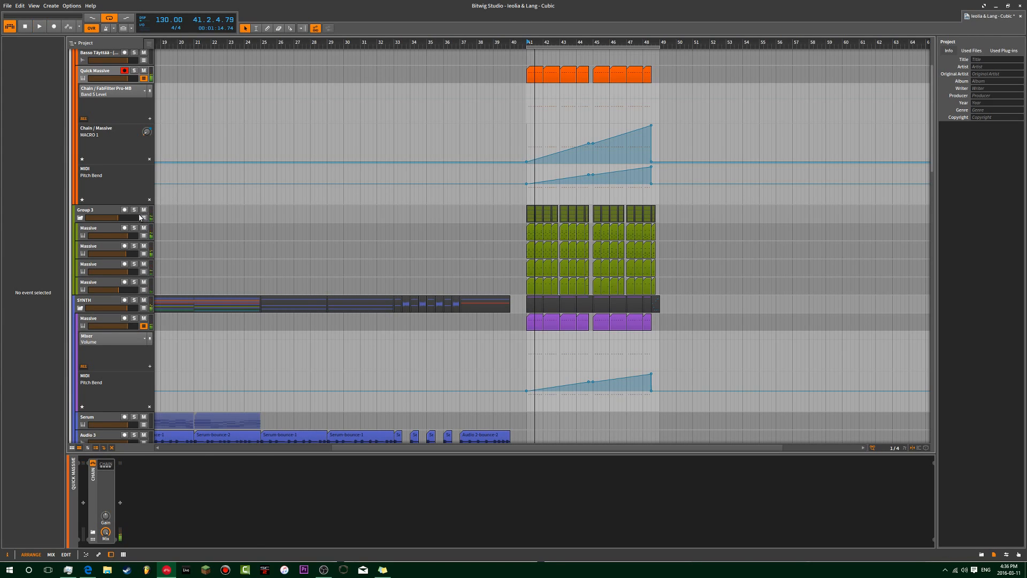
pyautogui.click(107, 228)
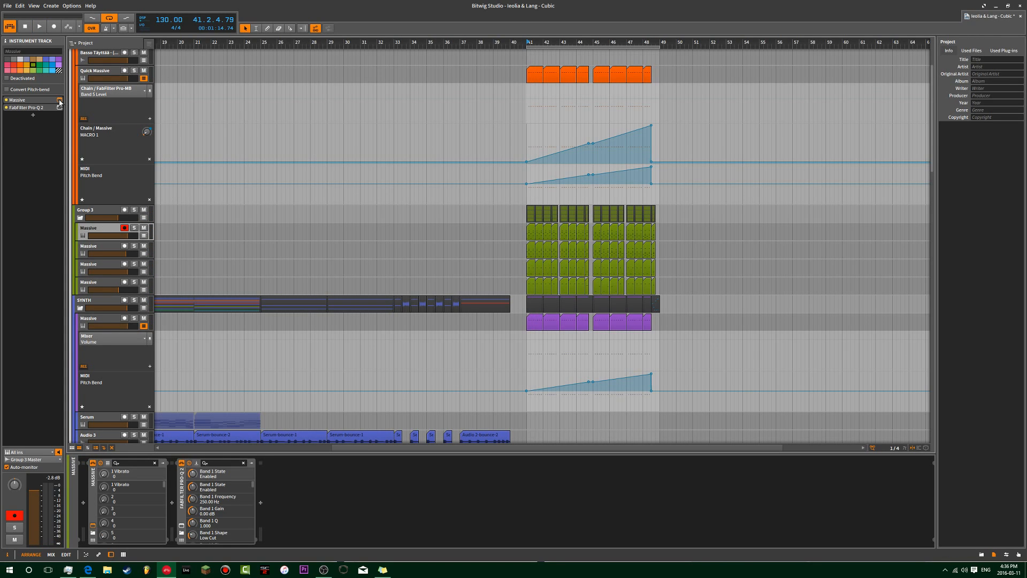
pyautogui.click(59, 100)
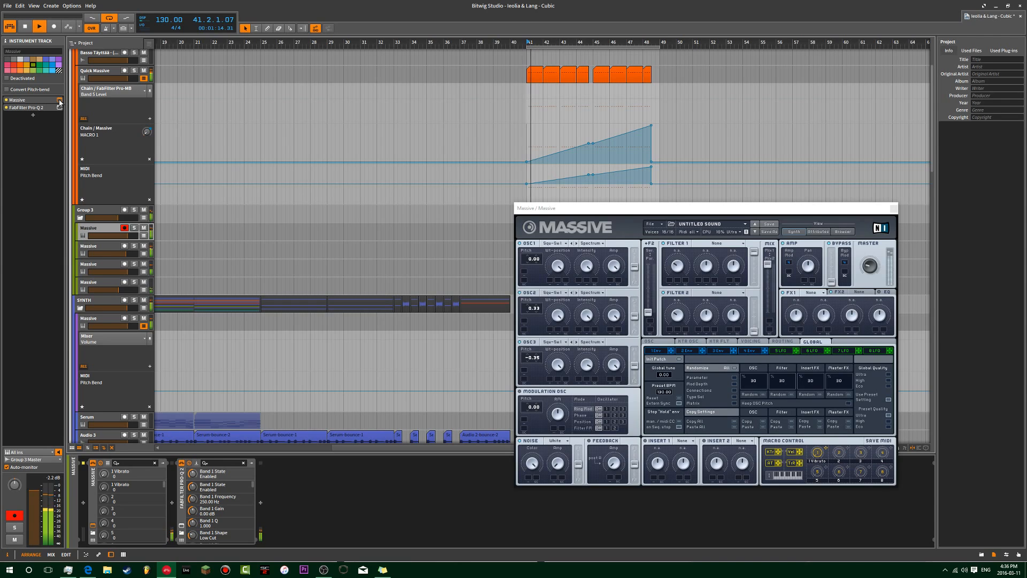
pyautogui.click(59, 100)
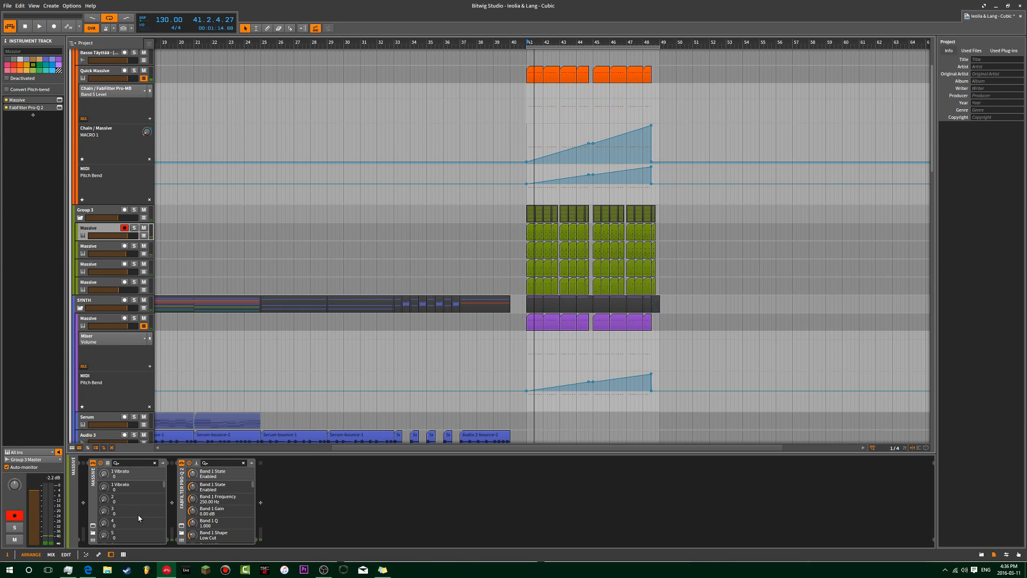
pyautogui.click(92, 525)
pyautogui.click(92, 526)
# - View the FabFilter Pro-Q 2 equalizer curve of the first Group 3 track during playback, and close its window
pyautogui.click(182, 525)
pyautogui.press('space')
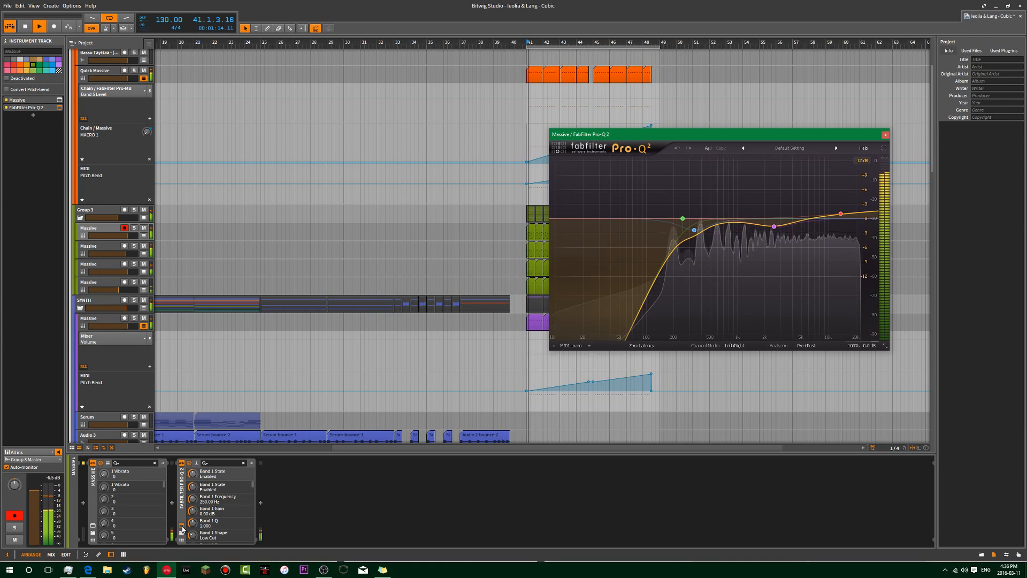
pyautogui.press('space')
pyautogui.click(181, 527)
# - Delete the missing FabFilter Pro-L plug-in from the Master track's device chain
pyautogui.scroll(3, 453, 191)
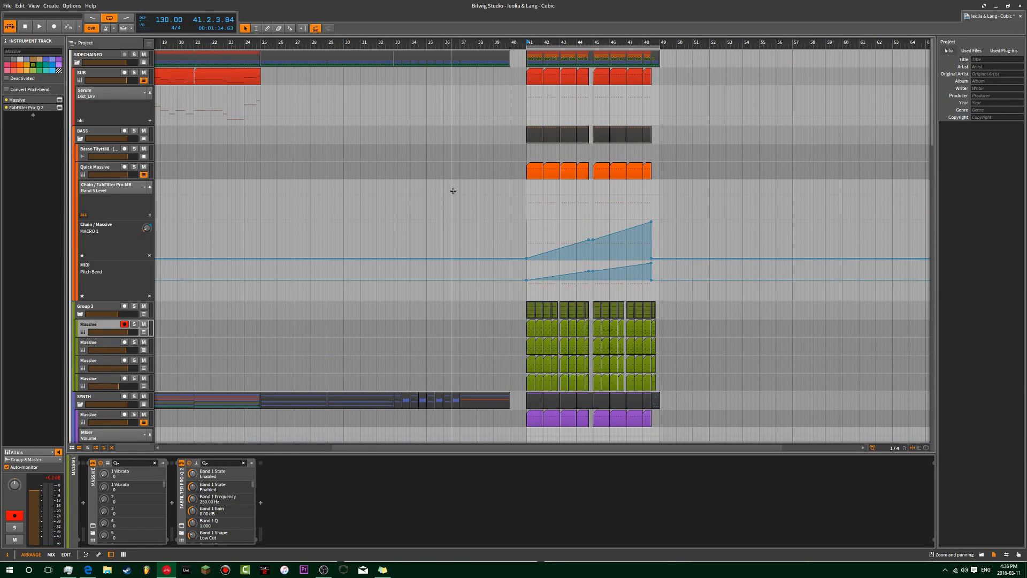
pyautogui.scroll(-20, 453, 191)
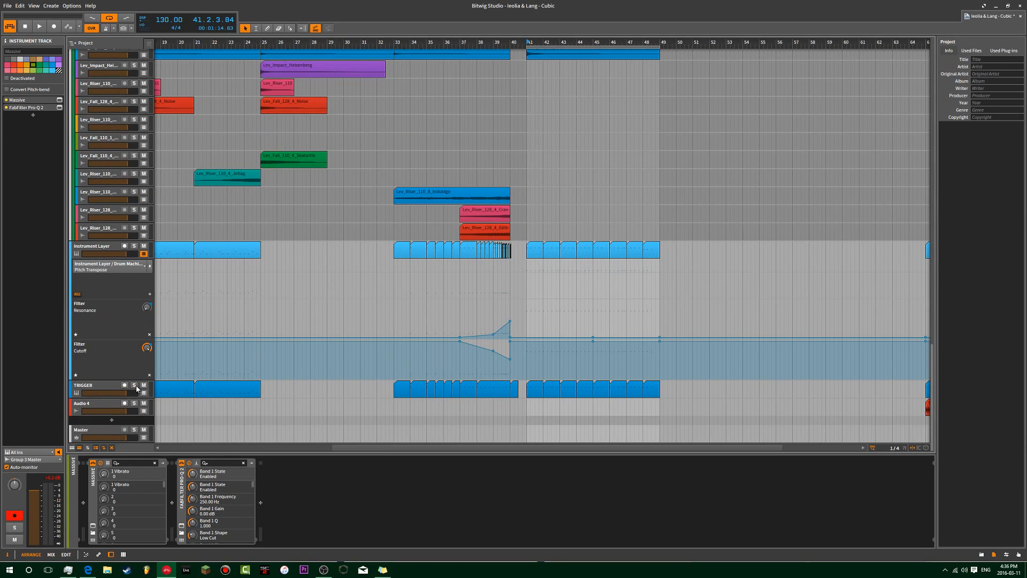
pyautogui.press('space')
pyautogui.press('space')
pyautogui.click(95, 430)
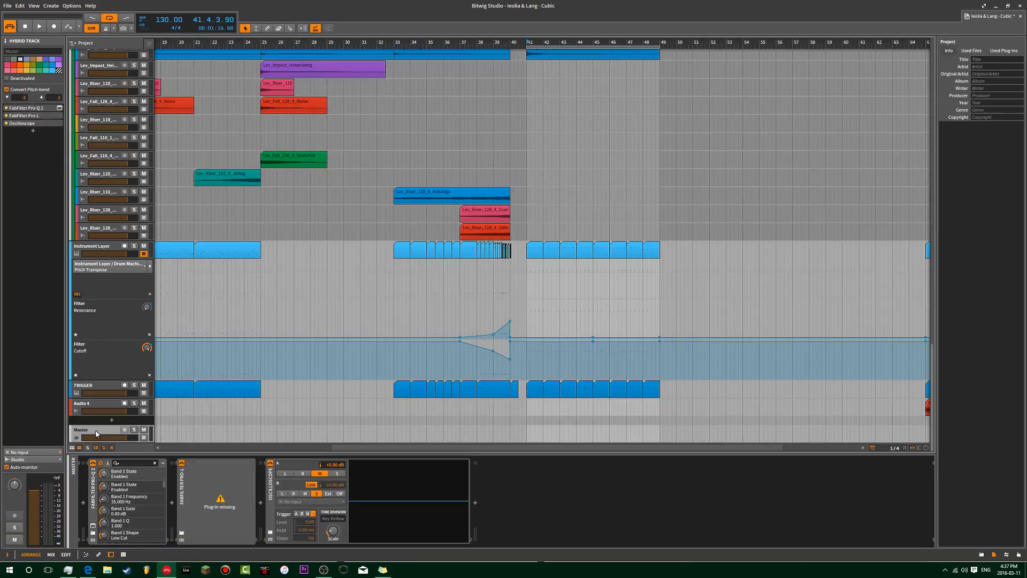
pyautogui.click(183, 506)
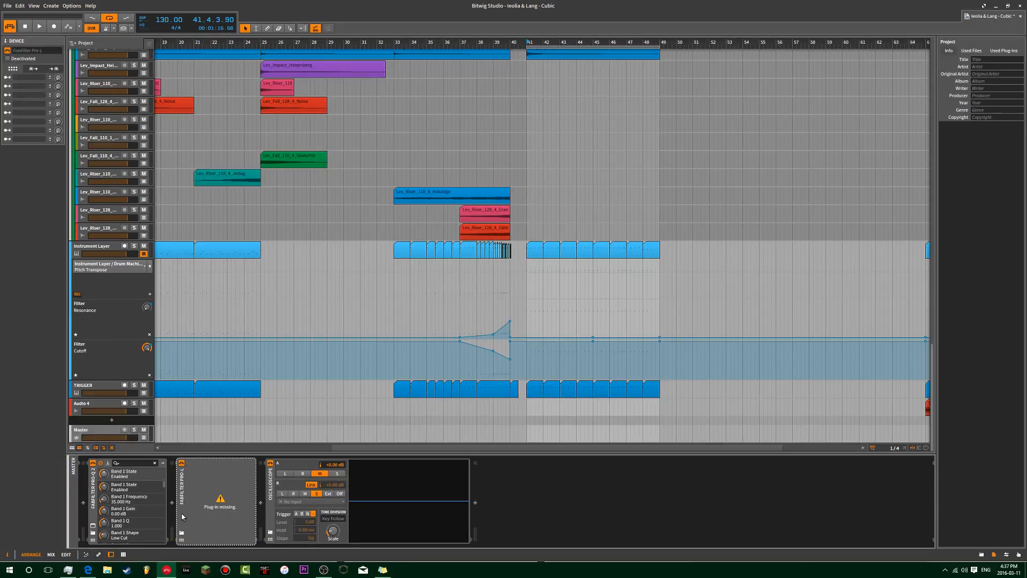
pyautogui.press('Delete')
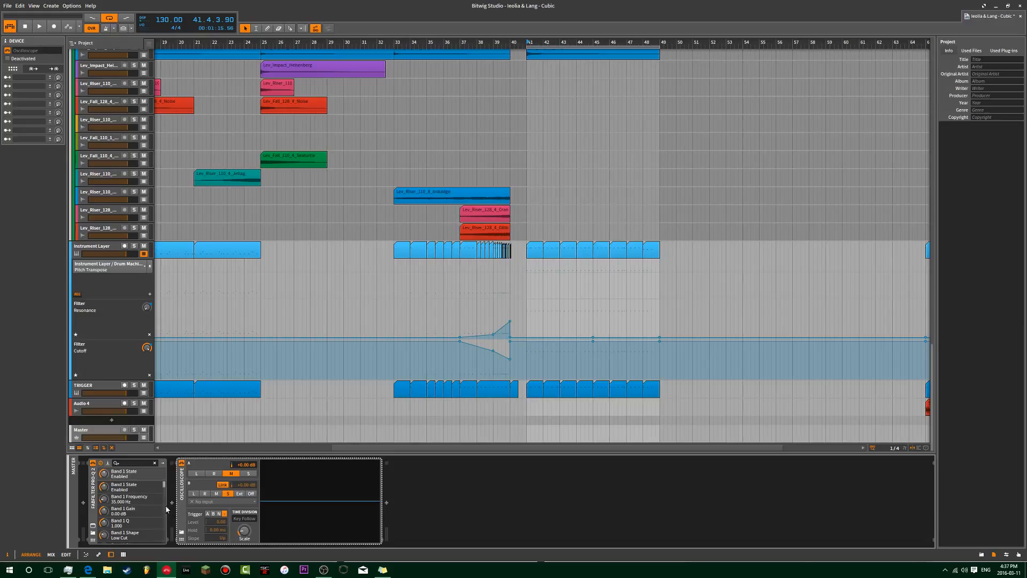
# - Insert a Peak Limiter between the FabFilter Pro-Q 2 and the Oscilloscope on the Master track
pyautogui.click(171, 503)
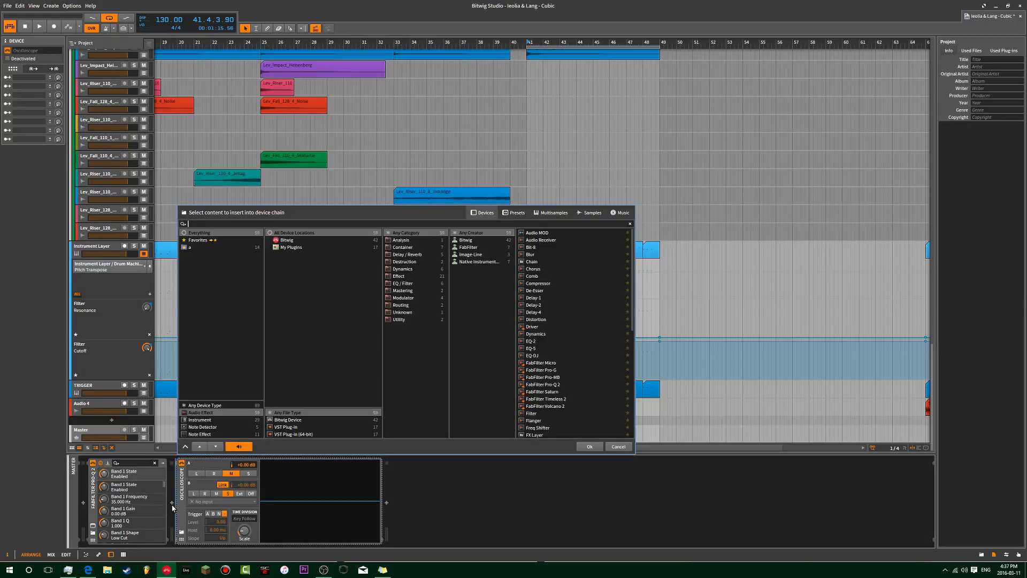
pyautogui.scroll(-2, 560, 232)
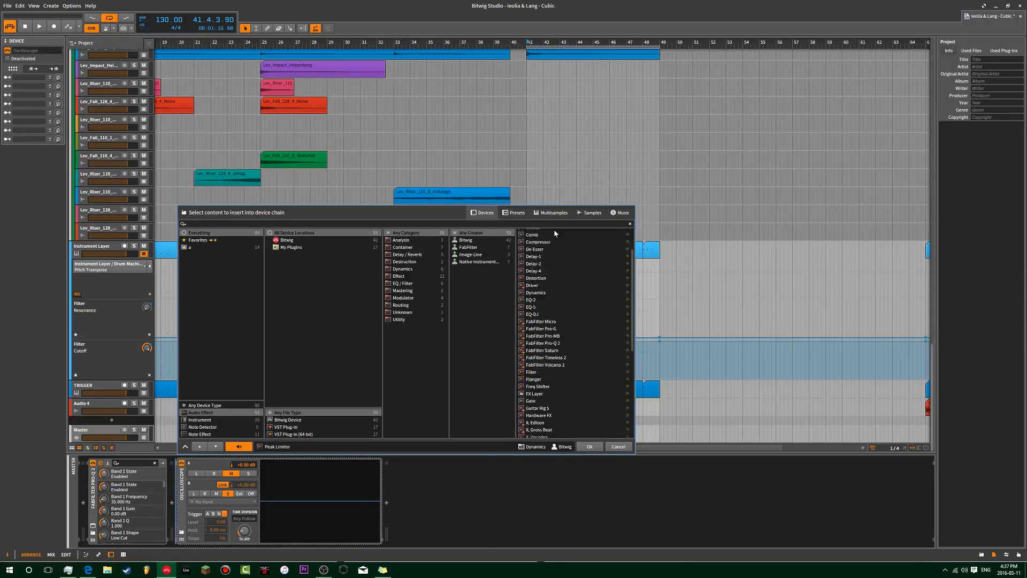
pyautogui.press('Return')
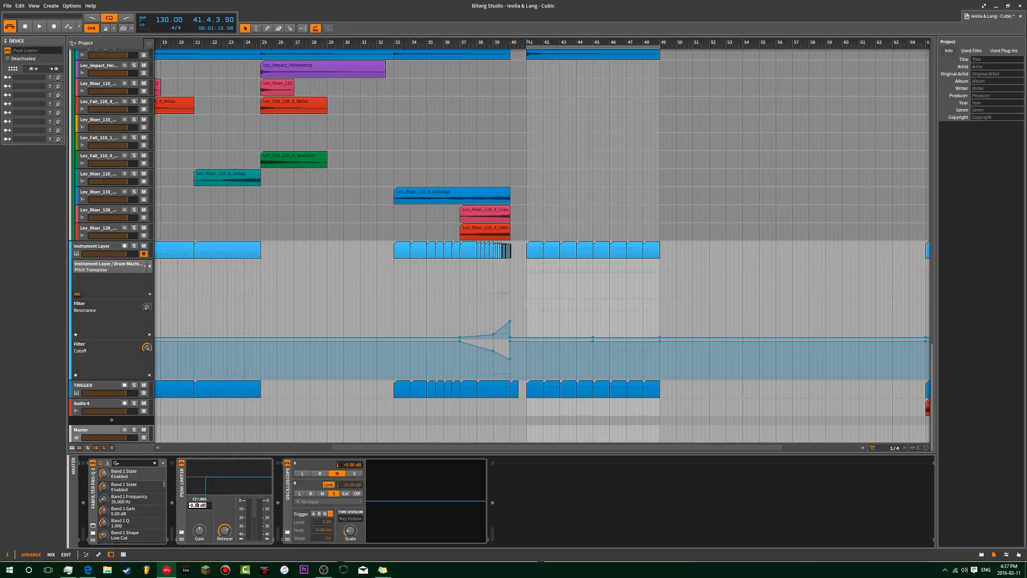
# - Set the Master track's Peak Limiter ceiling to -0.30 dB and start playback of the looped section from bar 41
pyautogui.click(198, 516)
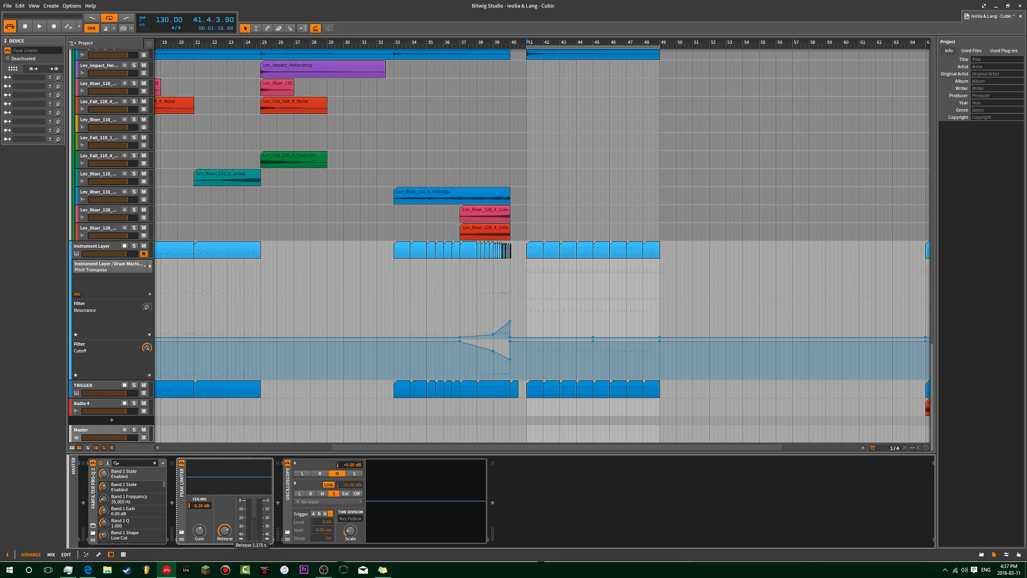
pyautogui.scroll(5, 422, 280)
pyautogui.scroll(4, 485, 241)
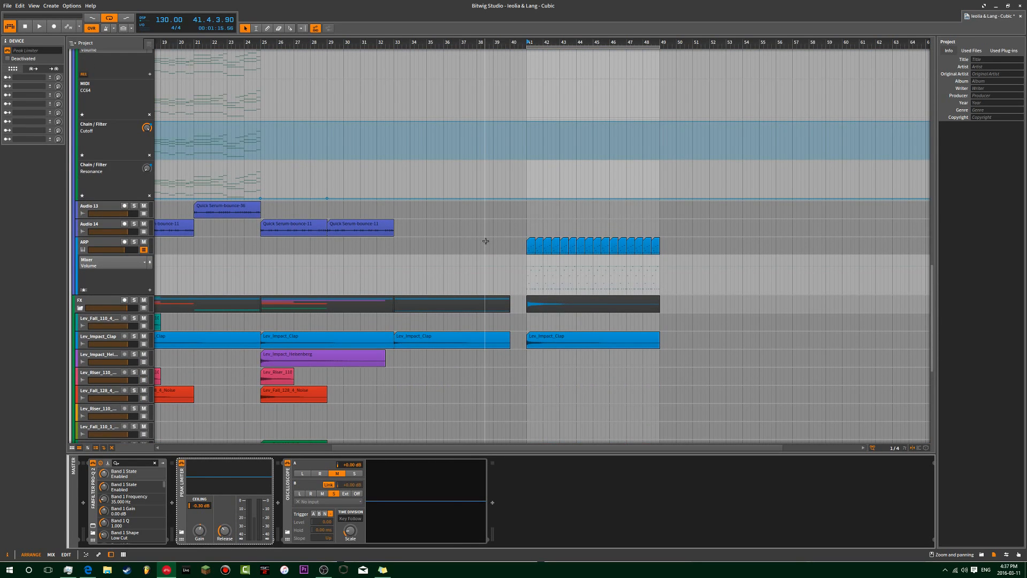
pyautogui.press('space')
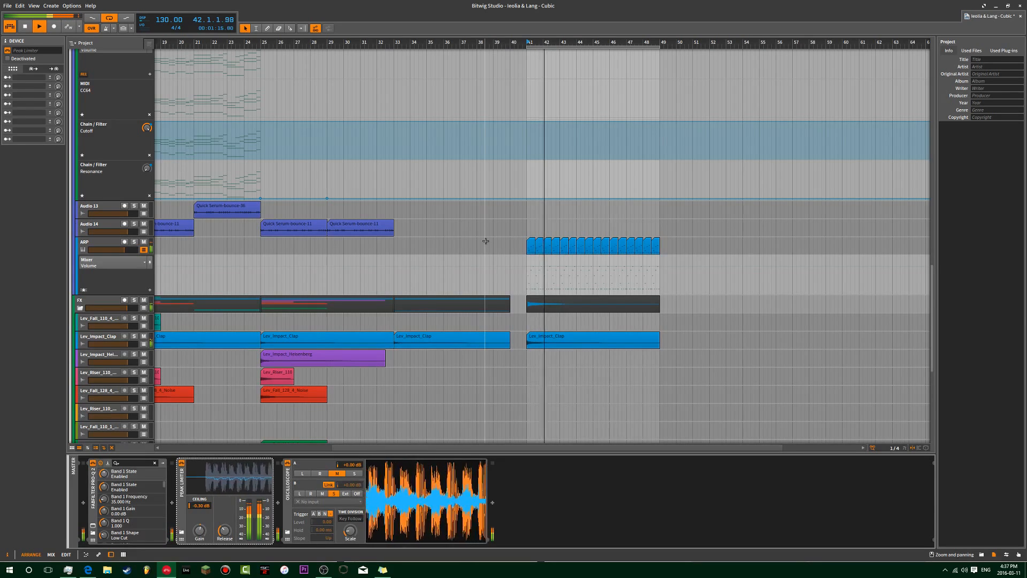
# - Listen to the section from bar 41 while reviewing the SYNTH, Group 3, BASS and SUB tracks, and stop playback
pyautogui.scroll(1, 525, 125)
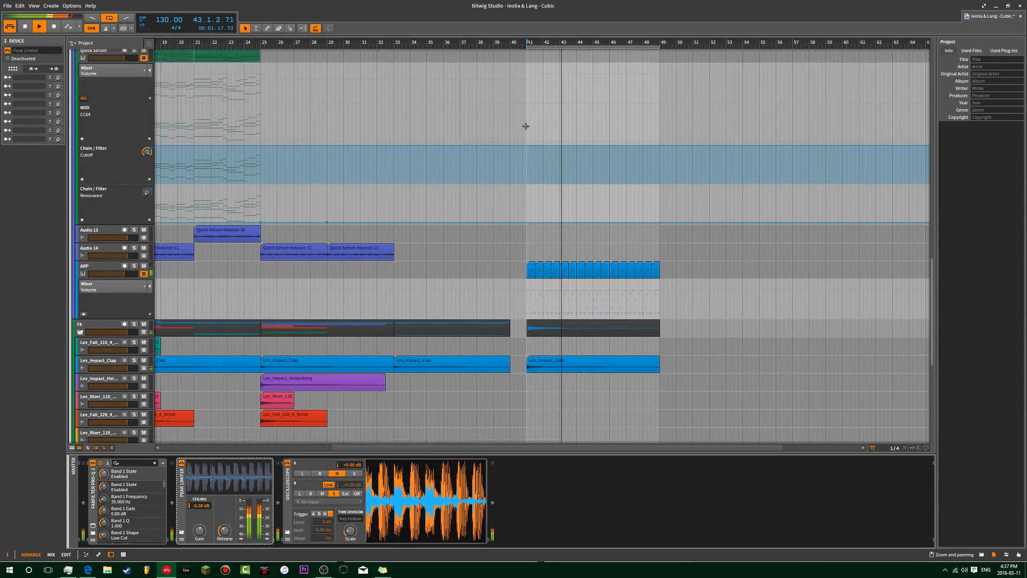
pyautogui.scroll(10, 525, 126)
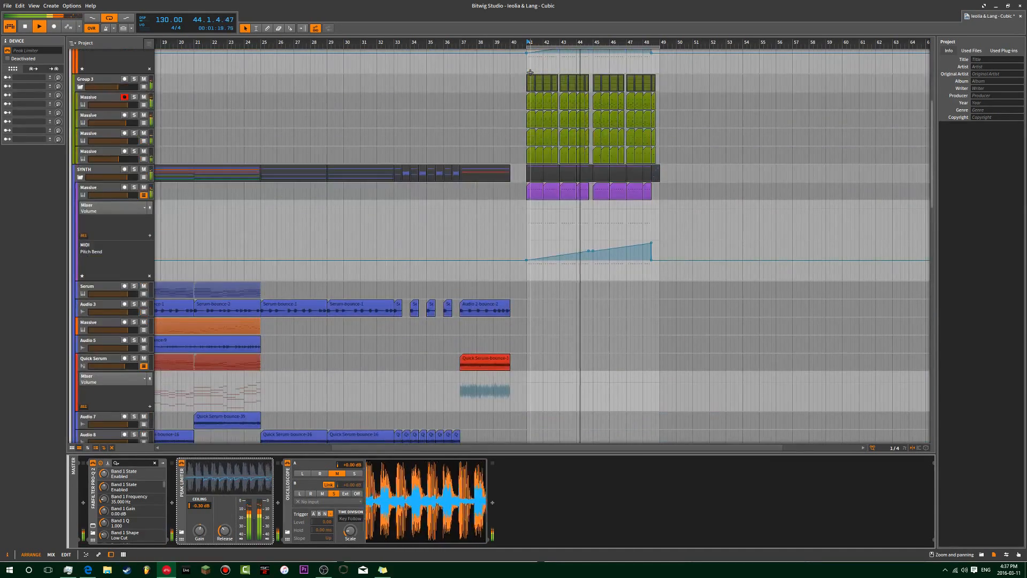
pyautogui.scroll(9, 530, 72)
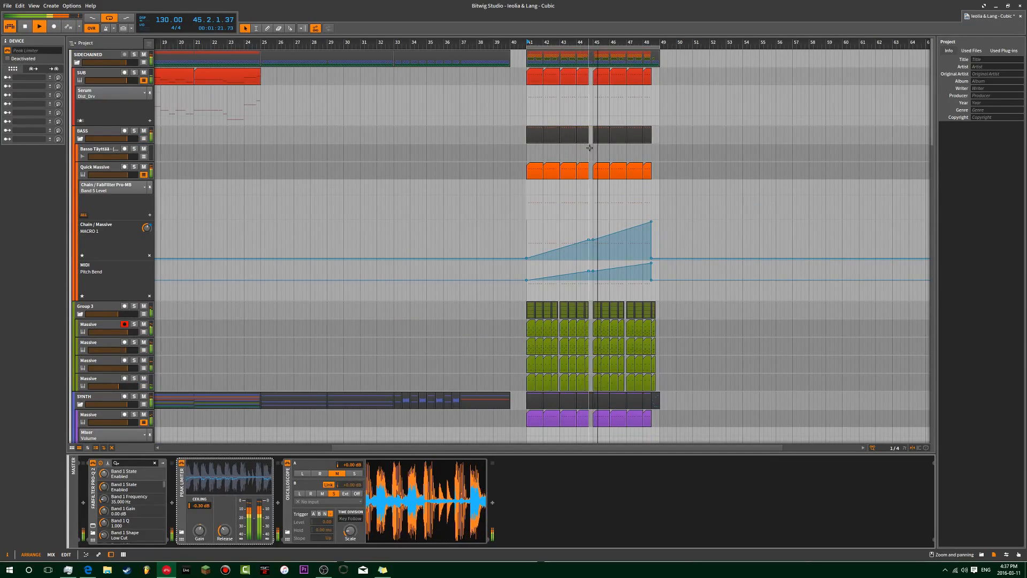
pyautogui.scroll(5, 589, 148)
pyautogui.scroll(-4, 578, 161)
pyautogui.scroll(3, 574, 166)
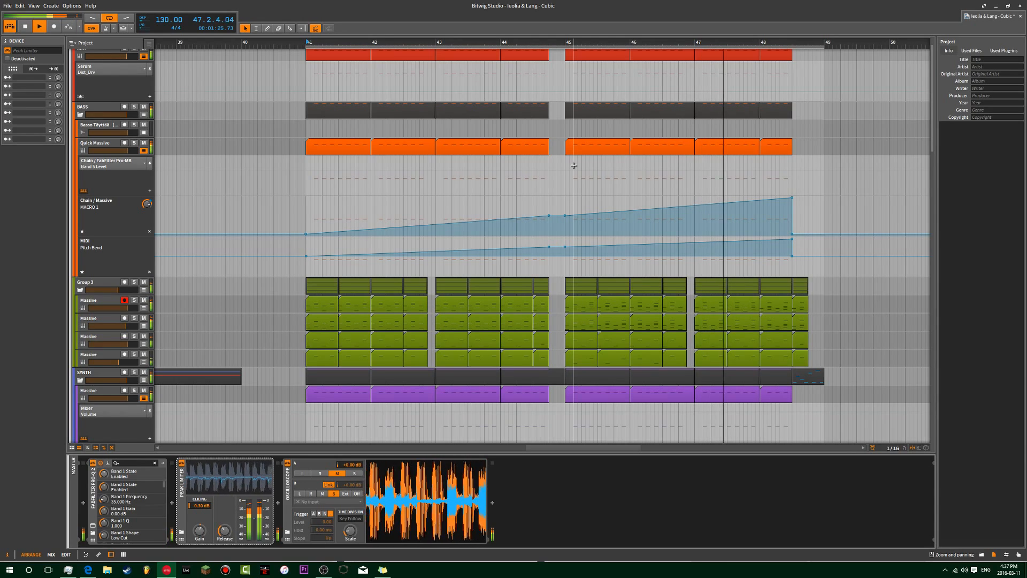
pyautogui.scroll(-2, 574, 166)
pyautogui.press('space')
# - Open the FabFilter Pro-MB of the Massive track in the SYNTH group and continue in evaluation mode
pyautogui.click(125, 318)
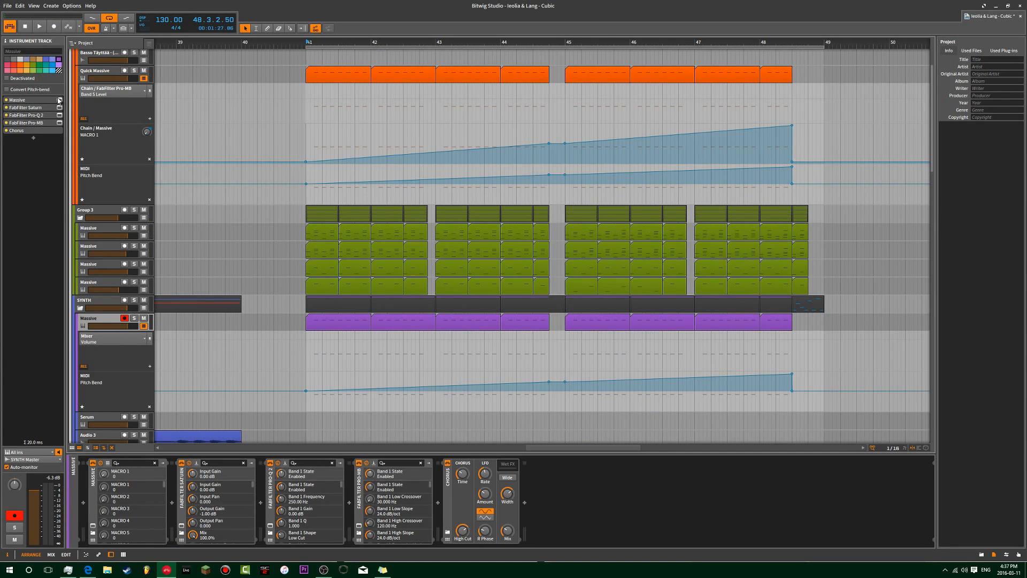
pyautogui.click(60, 116)
pyautogui.click(59, 116)
pyautogui.click(56, 122)
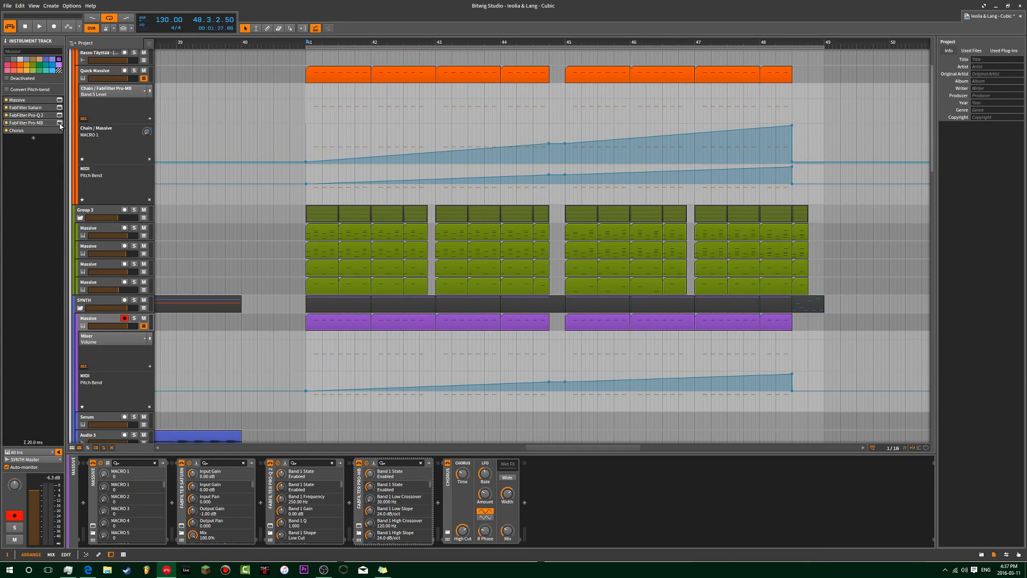
pyautogui.click(60, 123)
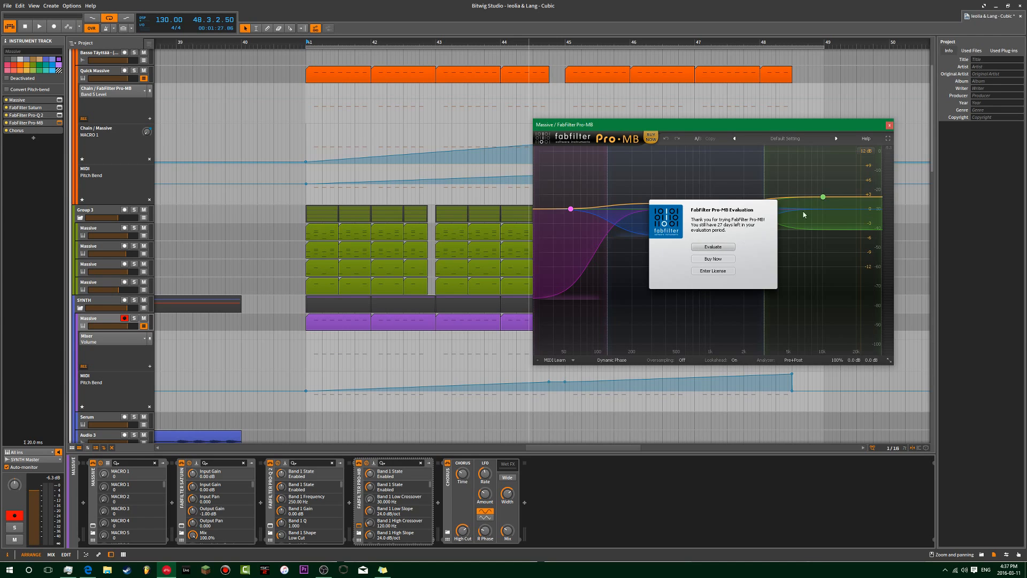
pyautogui.click(713, 247)
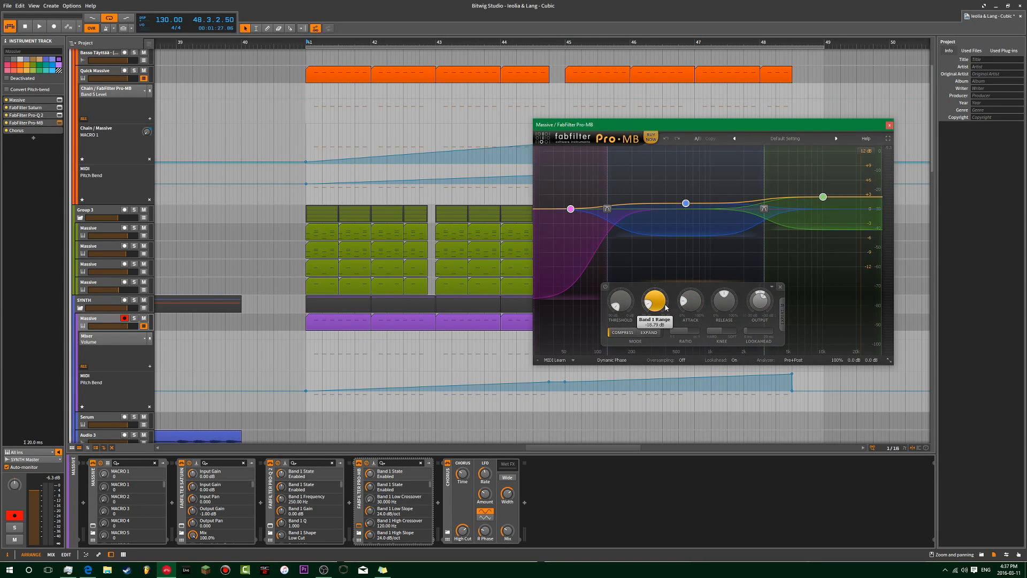
# - Raise the output of the Pro-MB's middle and high bands, audition the section from bar 41, and close the plug-in window
pyautogui.moveTo(681, 124); pyautogui.dragTo(608, 123)
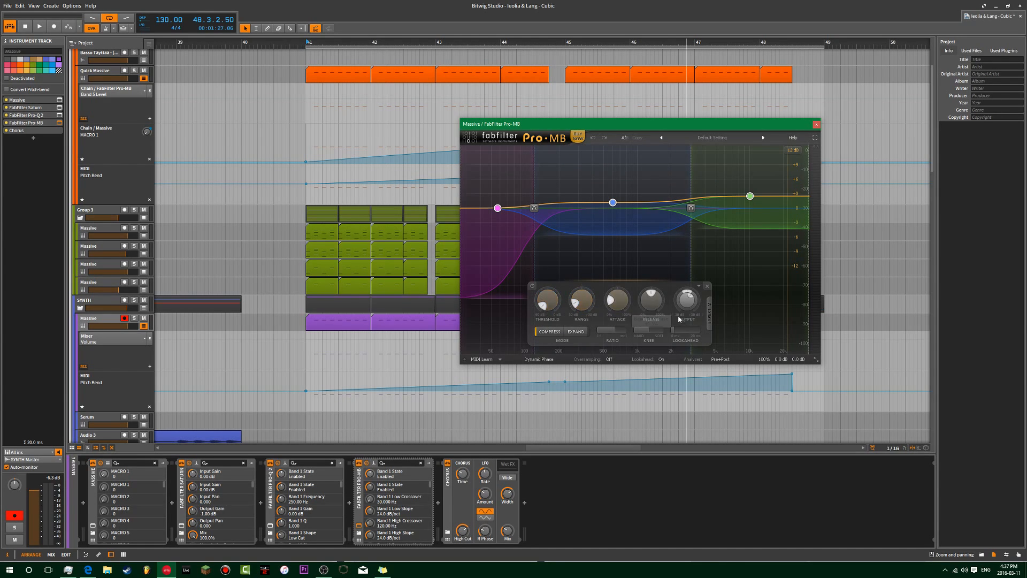
pyautogui.moveTo(690, 305)
pyautogui.mouseDown()
pyautogui.moveTo(691, 281)
pyautogui.moveTo(688, 293)
pyautogui.mouseUp()
pyautogui.press('space')
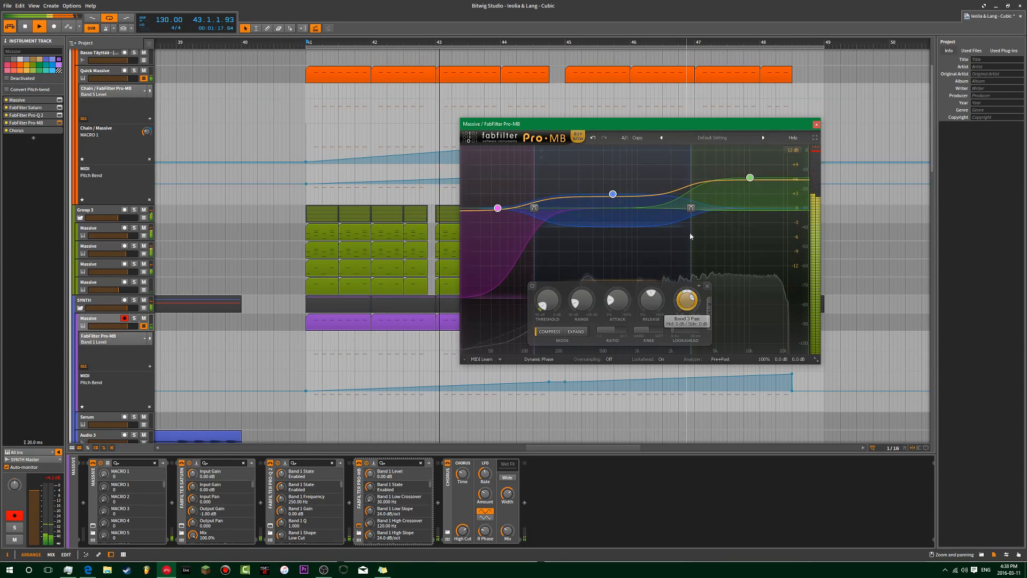
pyautogui.click(816, 124)
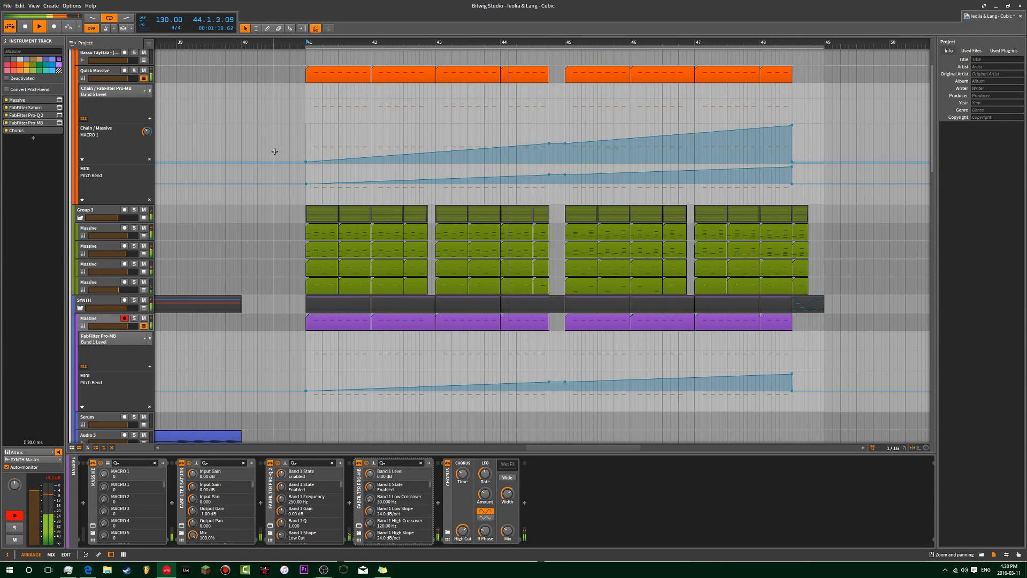
pyautogui.scroll(4, 274, 151)
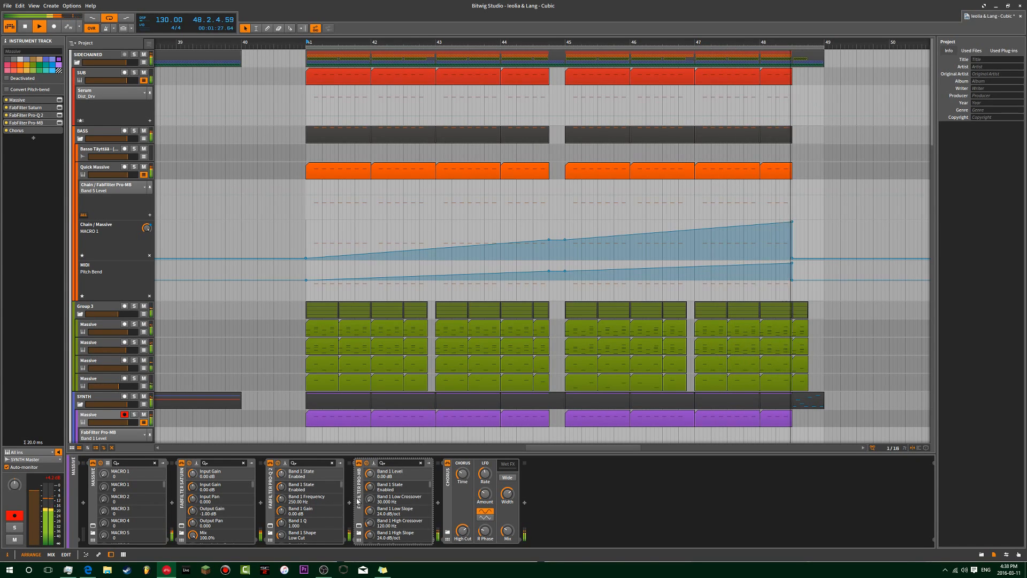
# - Reopen the Pro-MB, set the band 2 level to about +2.80 dB and band 3 to about +2.95 dB during playback, and close it
pyautogui.click(359, 526)
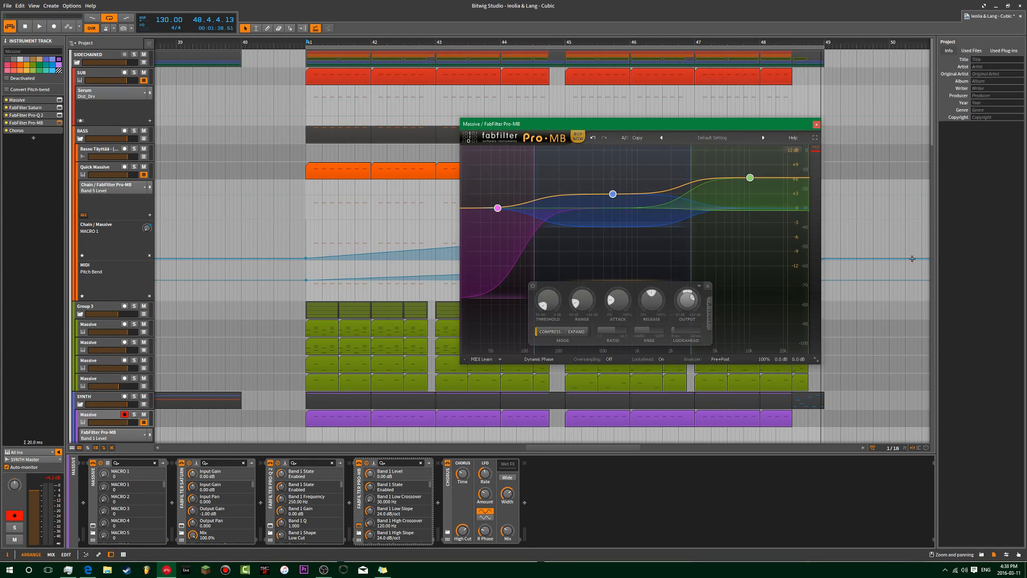
pyautogui.moveTo(749, 176); pyautogui.dragTo(749, 198)
pyautogui.moveTo(612, 199); pyautogui.dragTo(613, 195)
pyautogui.press('space')
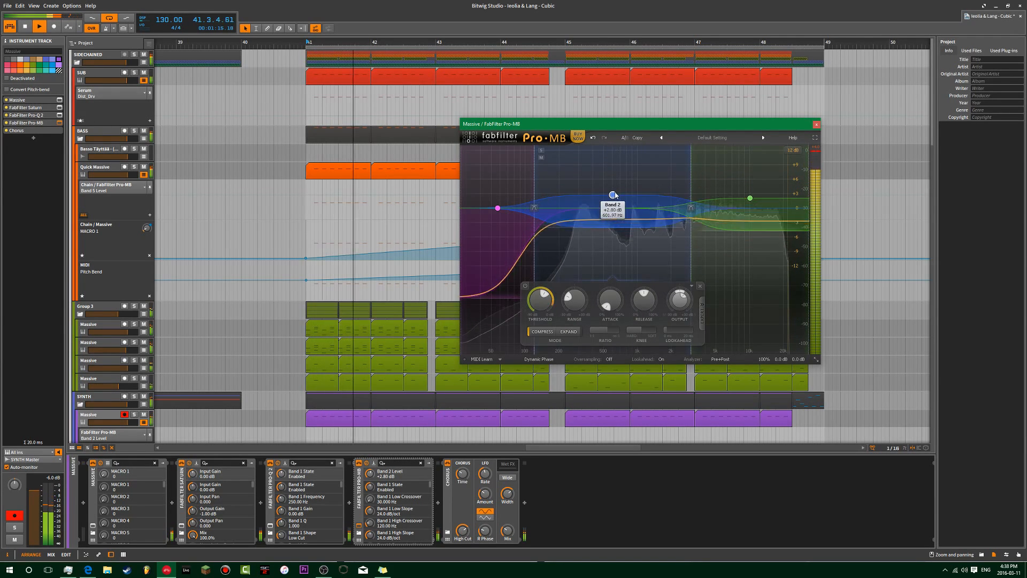
pyautogui.click(747, 209)
pyautogui.click(816, 125)
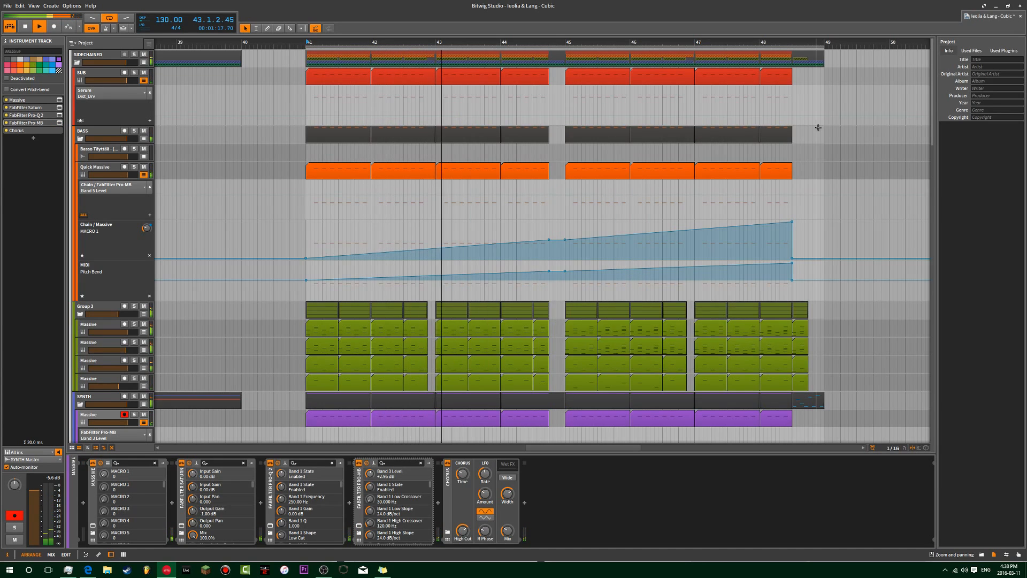
# - Add a boosting bell band just above 1 kHz with a Q of about 1.014 in the Massive track's FabFilter Pro-Q 2, and close its window
pyautogui.click(271, 527)
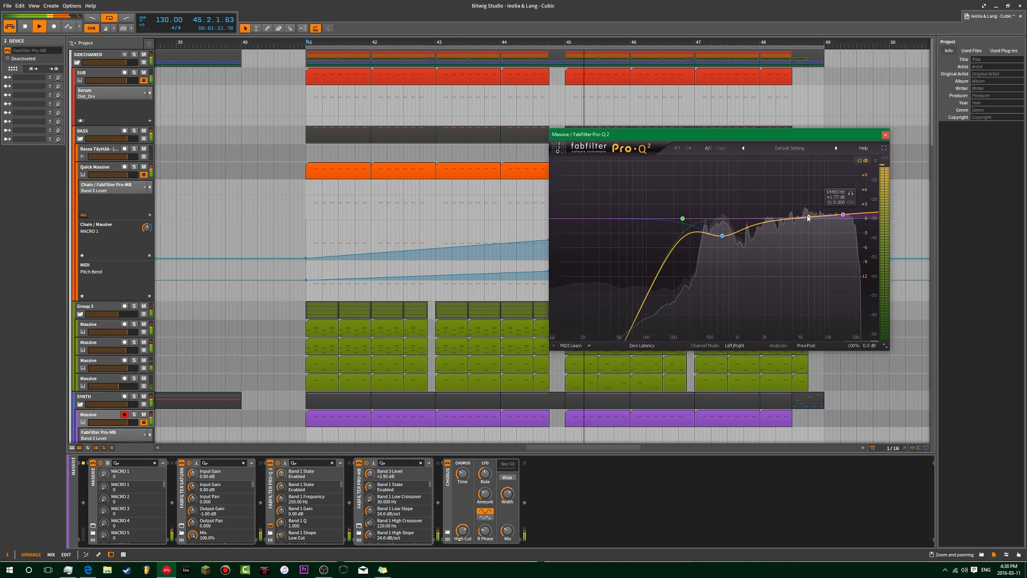
pyautogui.doubleClick(748, 209)
pyautogui.scroll(3, 748, 209)
pyautogui.scroll(-3, 747, 209)
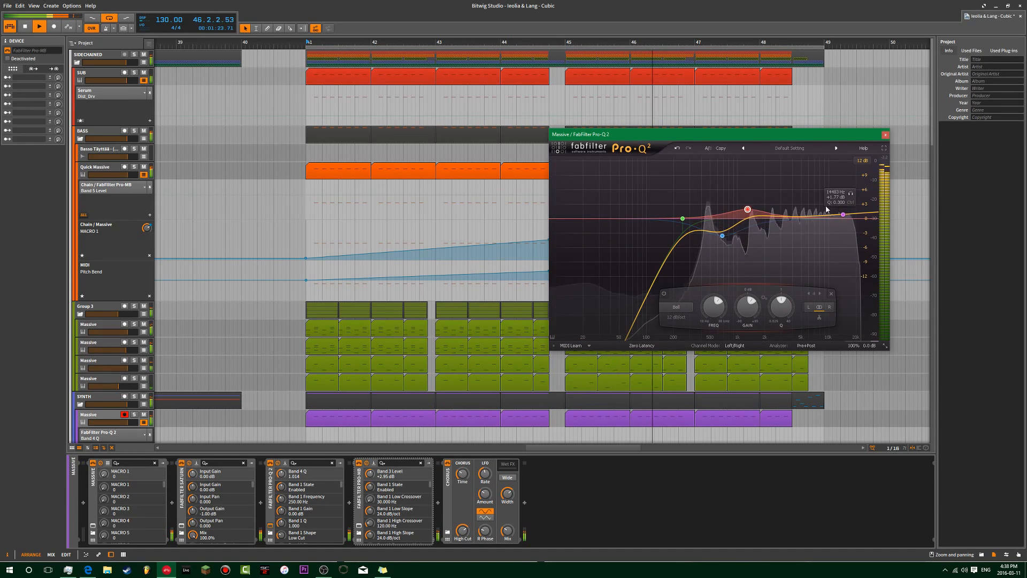
pyautogui.click(885, 134)
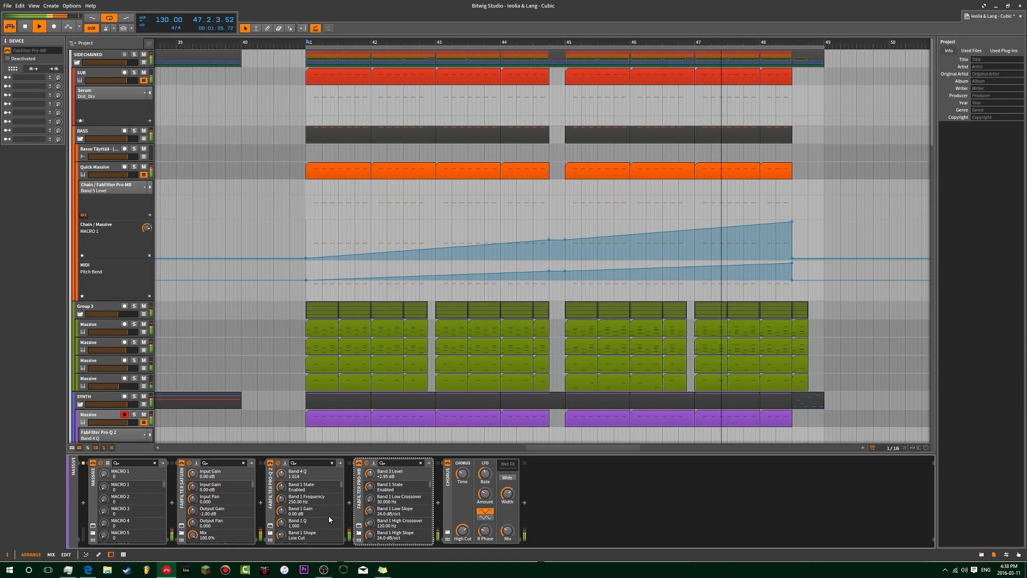
# - View the Massive track's FabFilter Saturn in evaluation mode during playback, and close its window
pyautogui.click(182, 527)
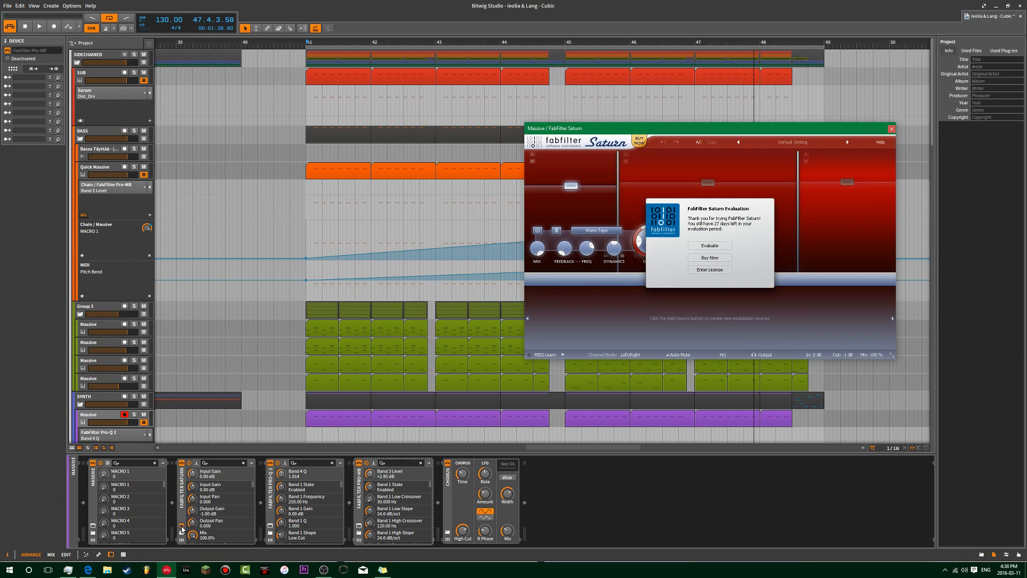
pyautogui.click(710, 247)
pyautogui.press('space')
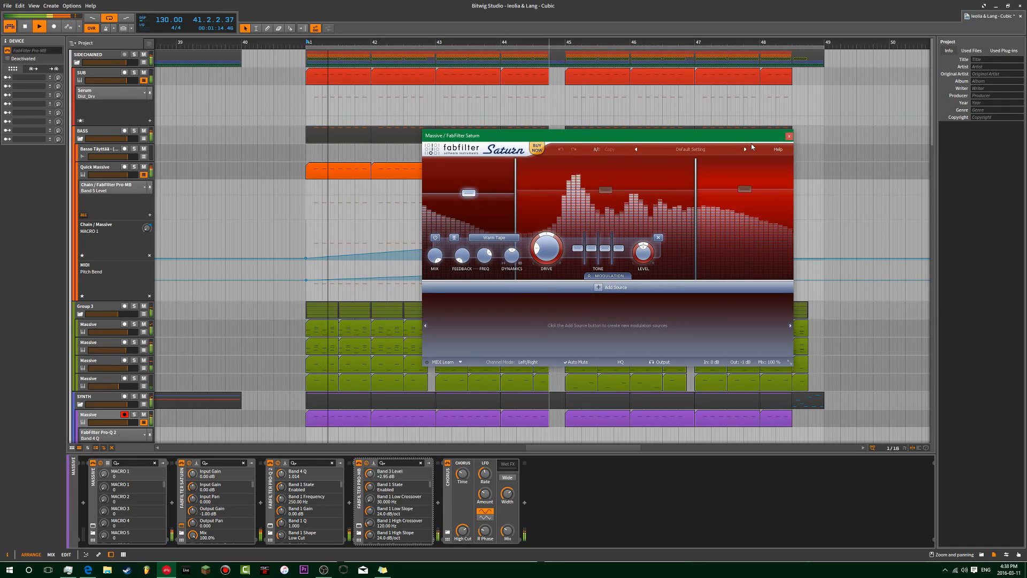
pyautogui.click(788, 136)
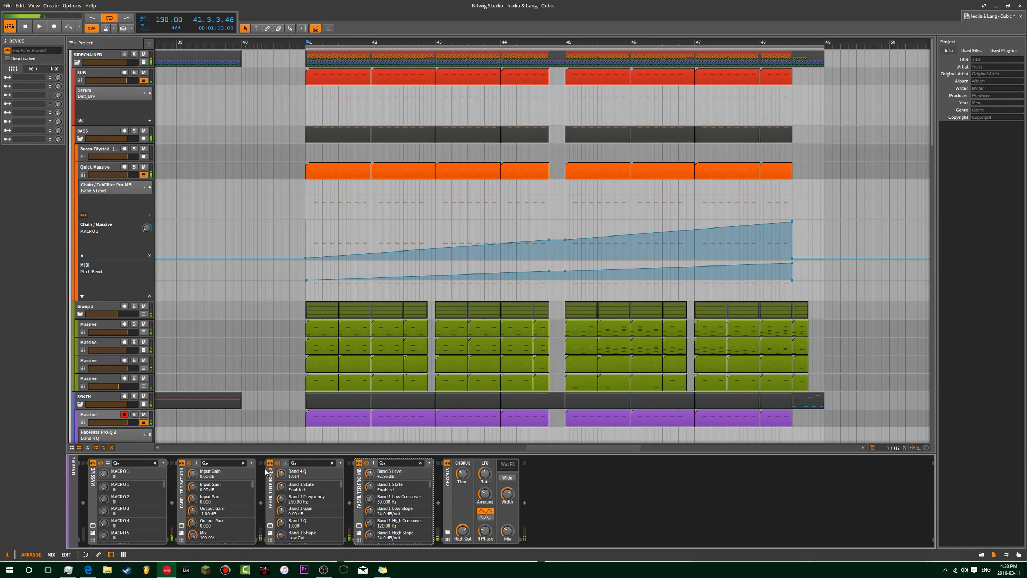
# - Insert a Chorus between the FabFilter Saturn and the FabFilter Pro-Q 2 on the Massive track
pyautogui.click(261, 504)
pyautogui.write('chor')
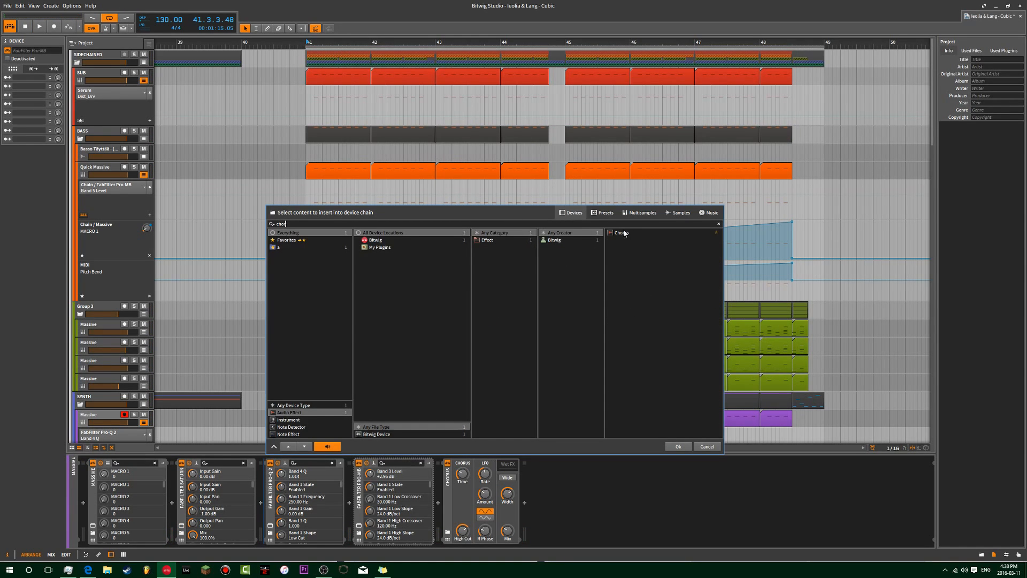
pyautogui.doubleClick(622, 233)
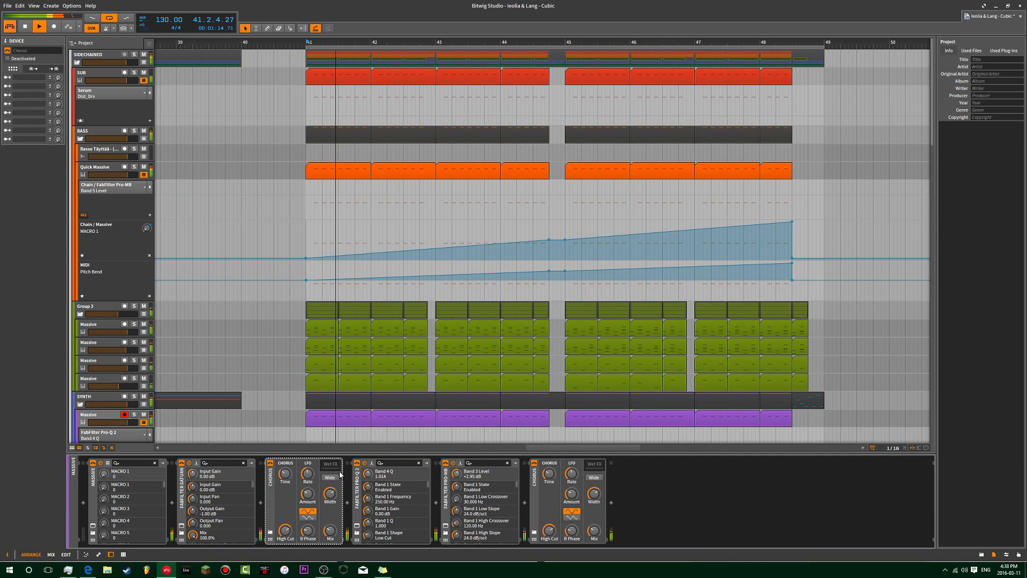
# - Solo the SYNTH group's Massive track, and adjust the new Chorus's width and lower its mix
pyautogui.click(134, 414)
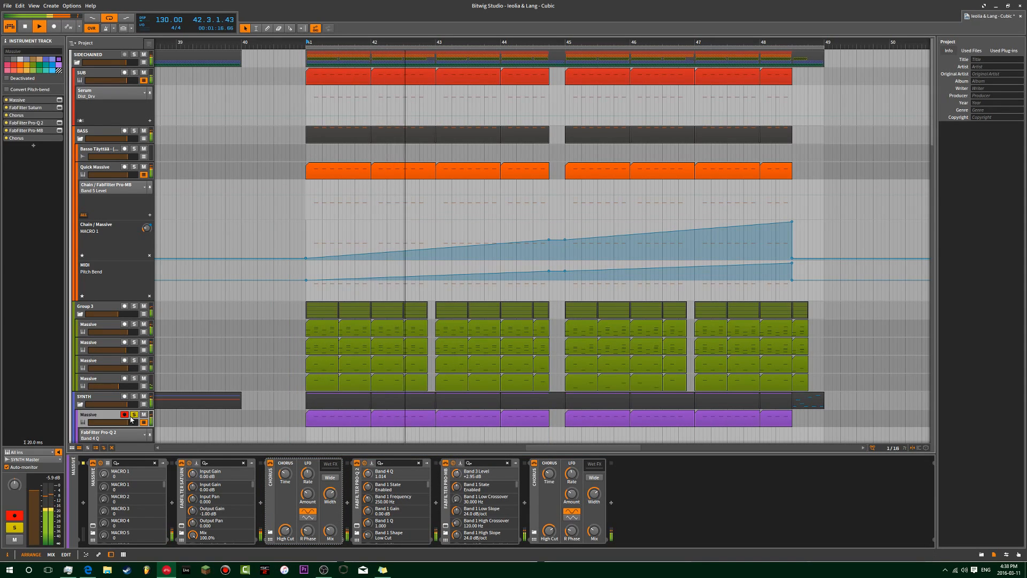
pyautogui.click(333, 495)
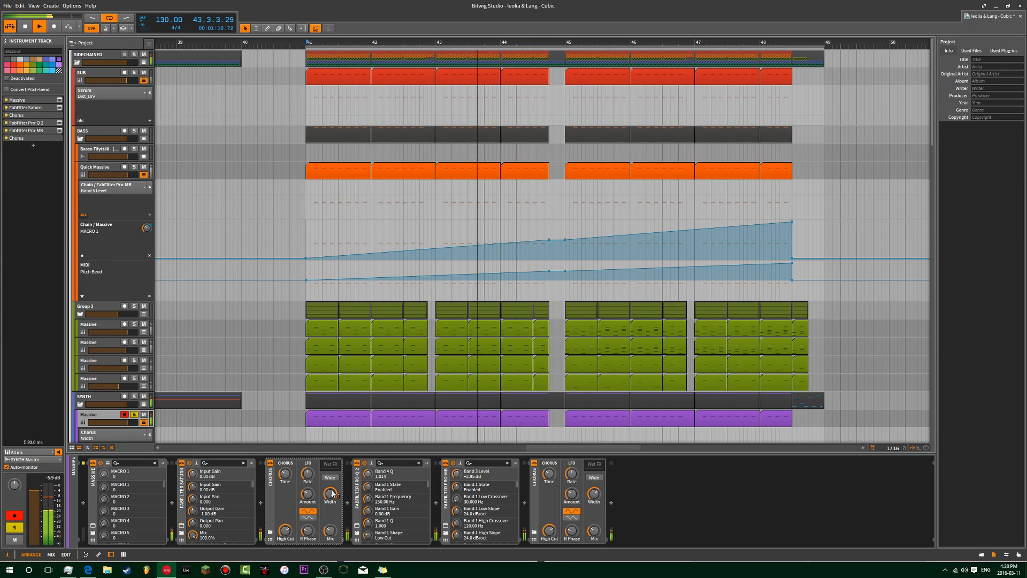
pyautogui.moveTo(330, 530); pyautogui.dragTo(330, 539)
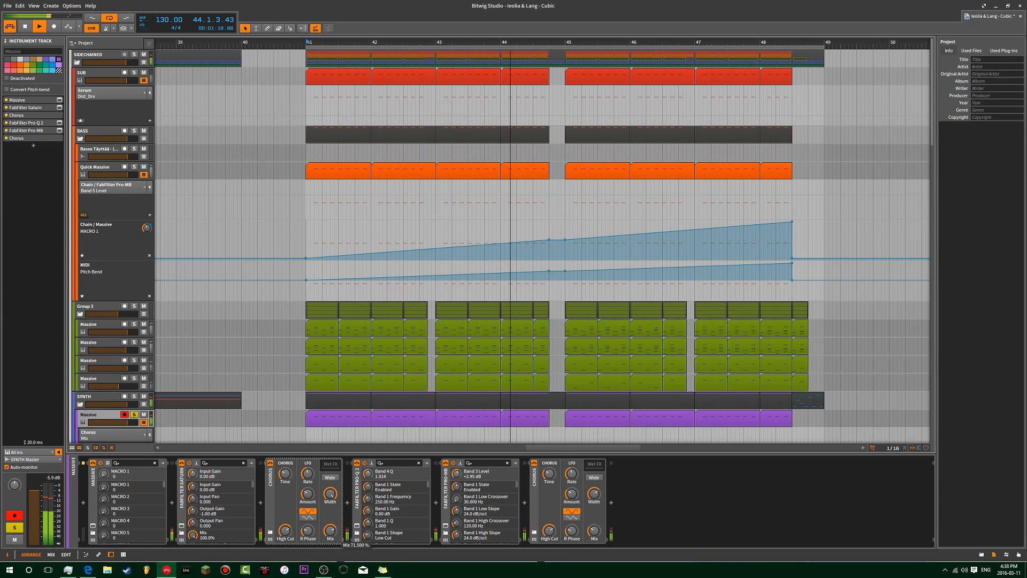
# - Enable the new Chorus's Wide option and raise its Time and High Cut
pyautogui.click(330, 477)
pyautogui.click(280, 471)
pyautogui.moveTo(280, 472); pyautogui.dragTo(280, 463)
pyautogui.moveTo(285, 530); pyautogui.dragTo(285, 516)
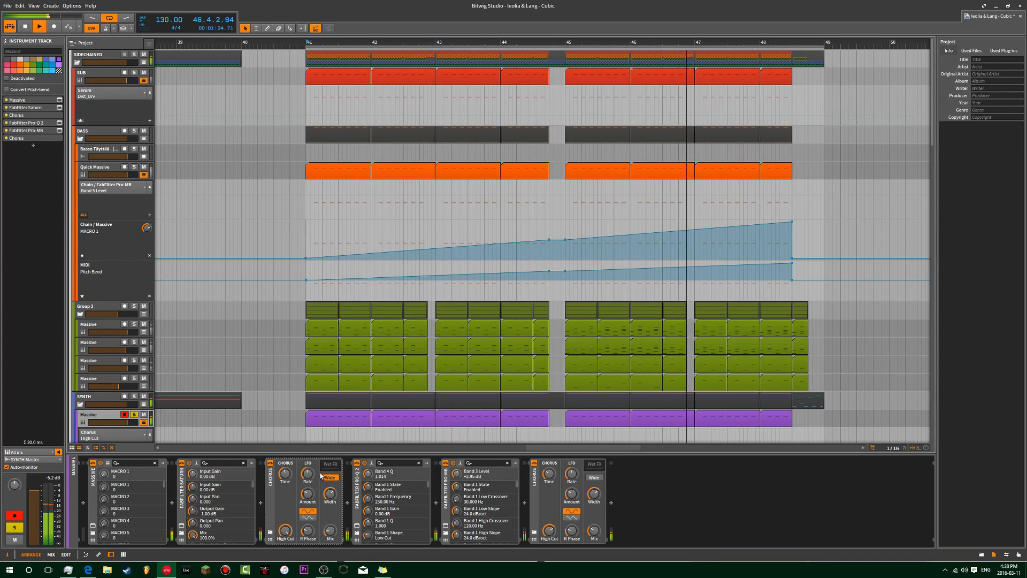
# - Unsolo the SYNTH group's Massive track and restart playback of the full mix from bar 41
pyautogui.press('space')
pyautogui.click(268, 490)
pyautogui.click(134, 415)
pyautogui.press('space')
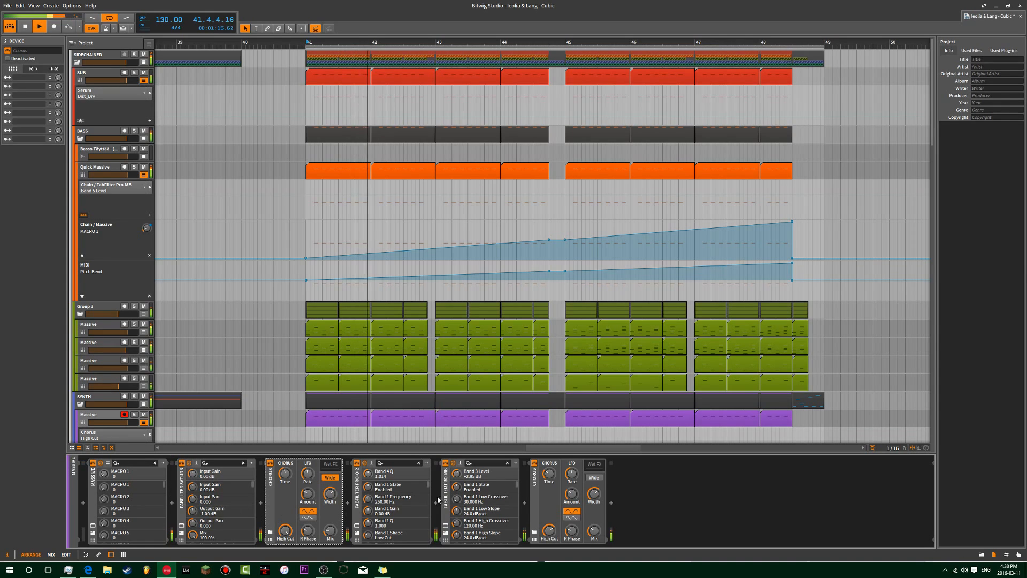
# - Lower the Massive track's Pro-MB band 3 level to about +2.20 dB and band 2 to about +2.09 dB, and close its window
pyautogui.click(445, 527)
pyautogui.moveTo(741, 186); pyautogui.dragTo(614, 198)
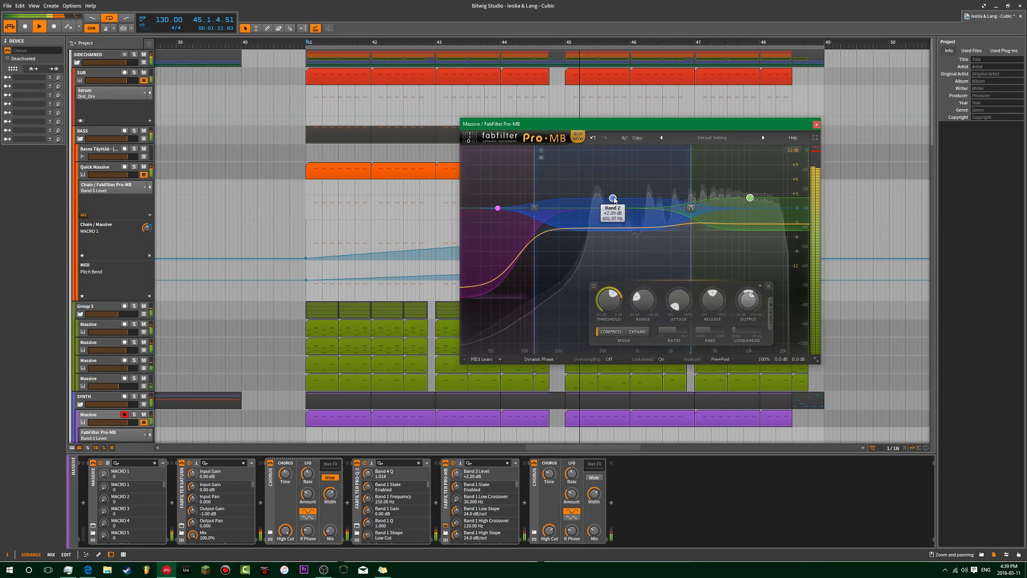
pyautogui.click(817, 126)
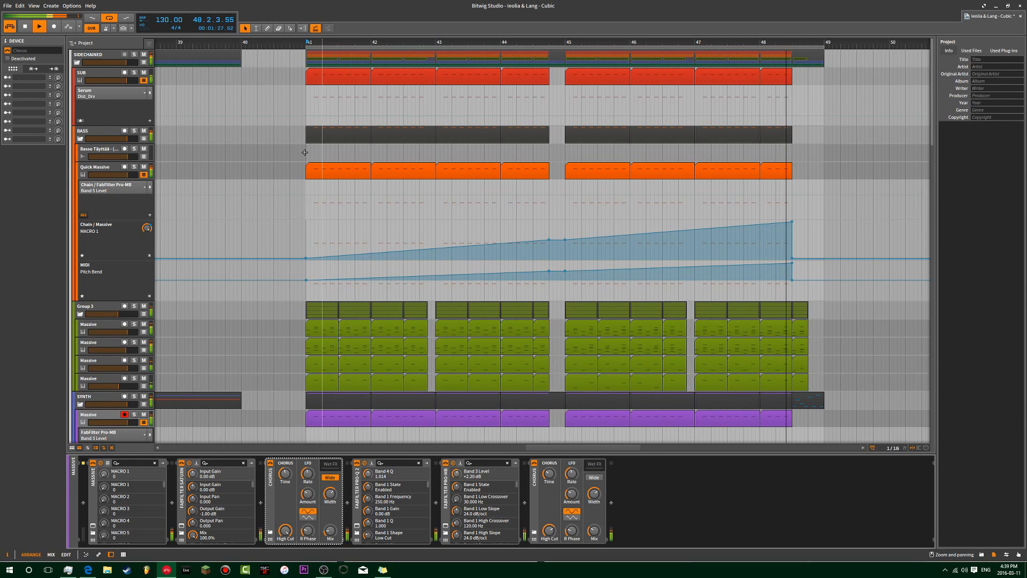
# - Restart playback from bar 41, solo the Quick Massive track in the BASS group, and expand its Chain device to show the contained plug-ins
pyautogui.press('space')
pyautogui.click(307, 95)
pyautogui.press('space')
pyautogui.click(134, 170)
pyautogui.click(22, 100)
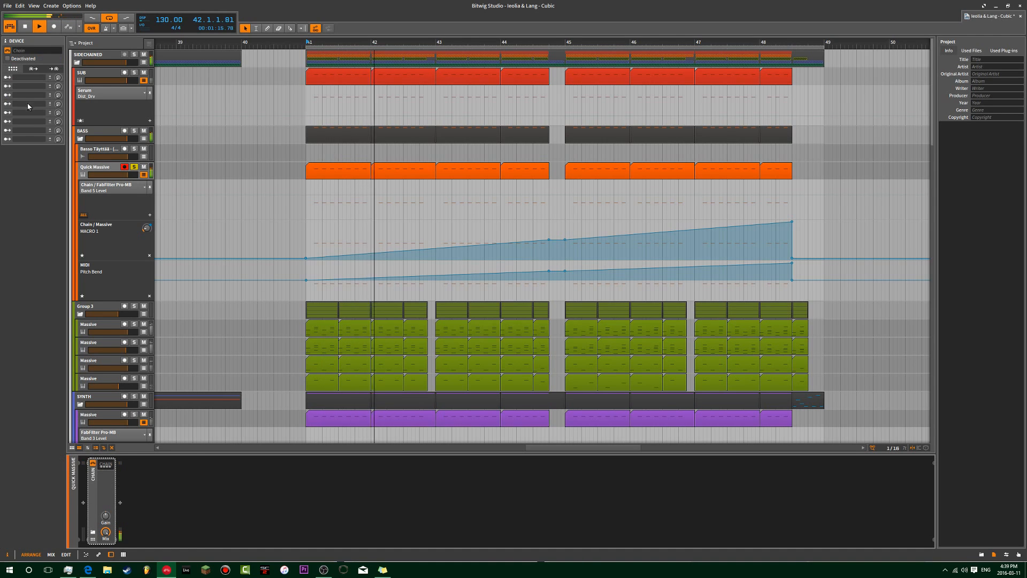
pyautogui.click(105, 465)
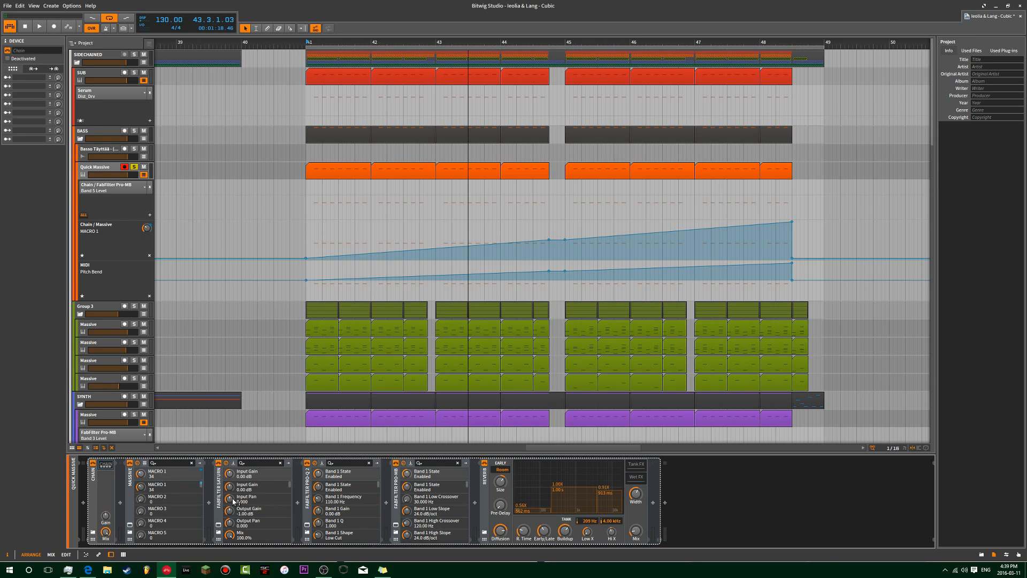
# - Insert the IL Vocodex (demo) plug-in between FabFilter Saturn and Pro-Q 2 in the Quick Massive chain, and reposition its window
pyautogui.click(298, 503)
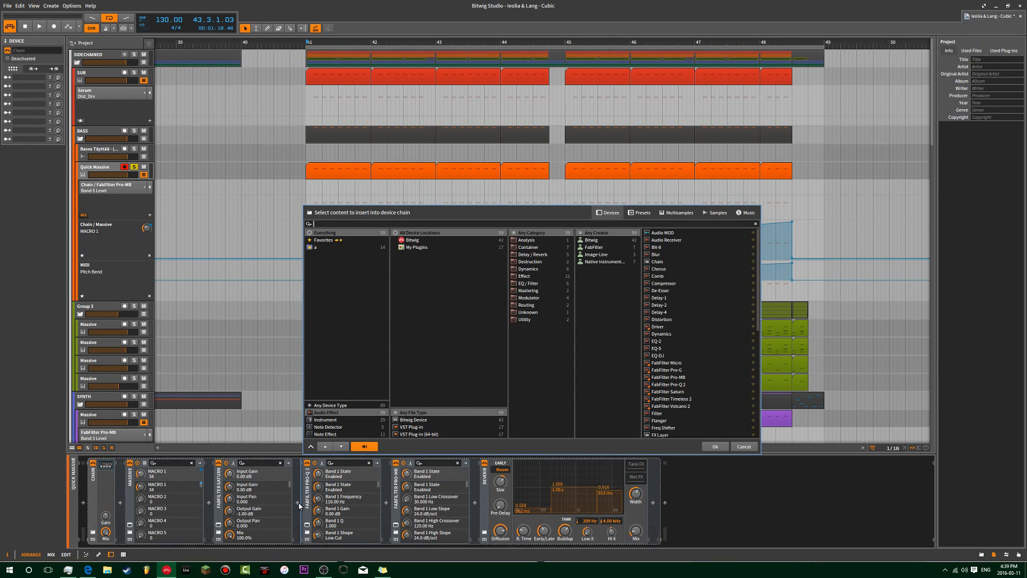
pyautogui.write('voco')
pyautogui.doubleClick(660, 232)
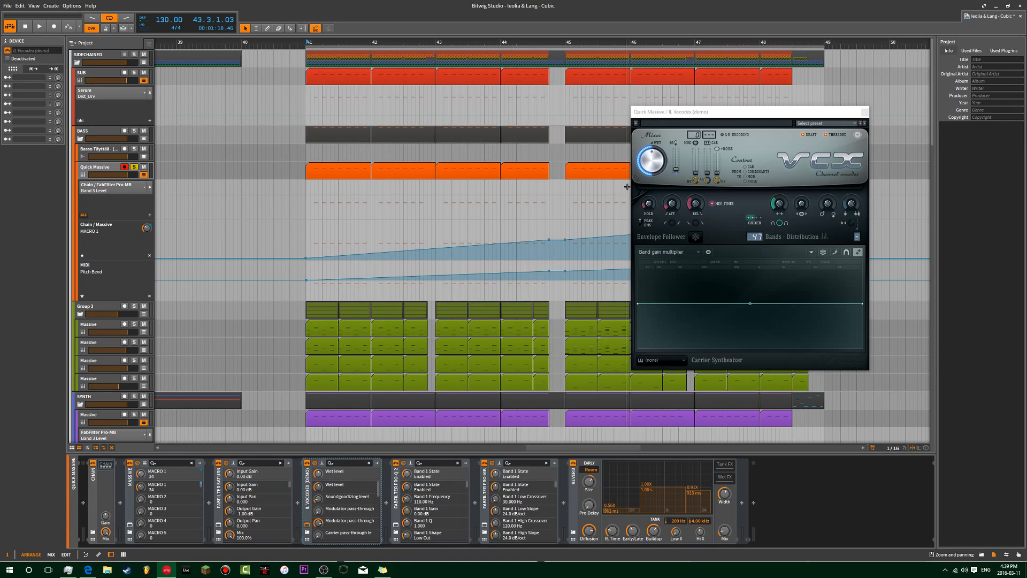
pyautogui.moveTo(708, 113); pyautogui.dragTo(413, 131)
pyautogui.press('space')
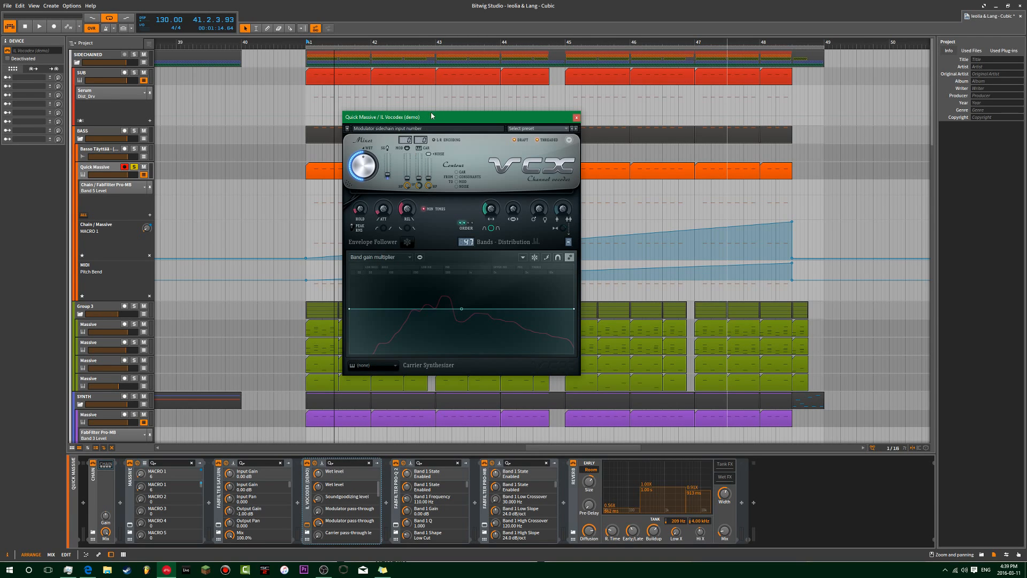
pyautogui.moveTo(427, 114); pyautogui.dragTo(456, 128)
# - Audition the soloed Quick Massive track through Vocodex, bypassing and re-enabling the plug-in during playback to compare the sound
pyautogui.press('space')
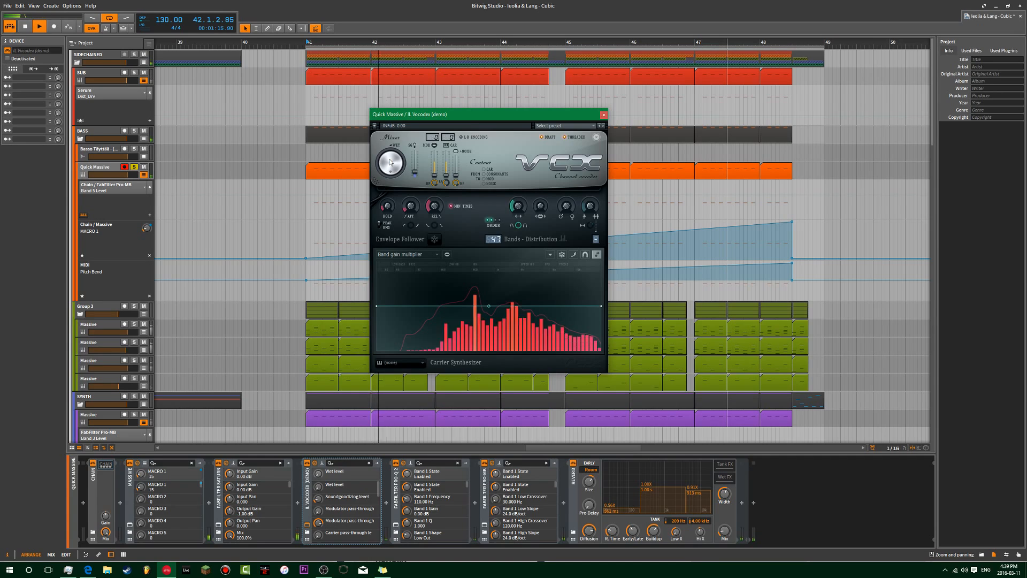
pyautogui.press('space')
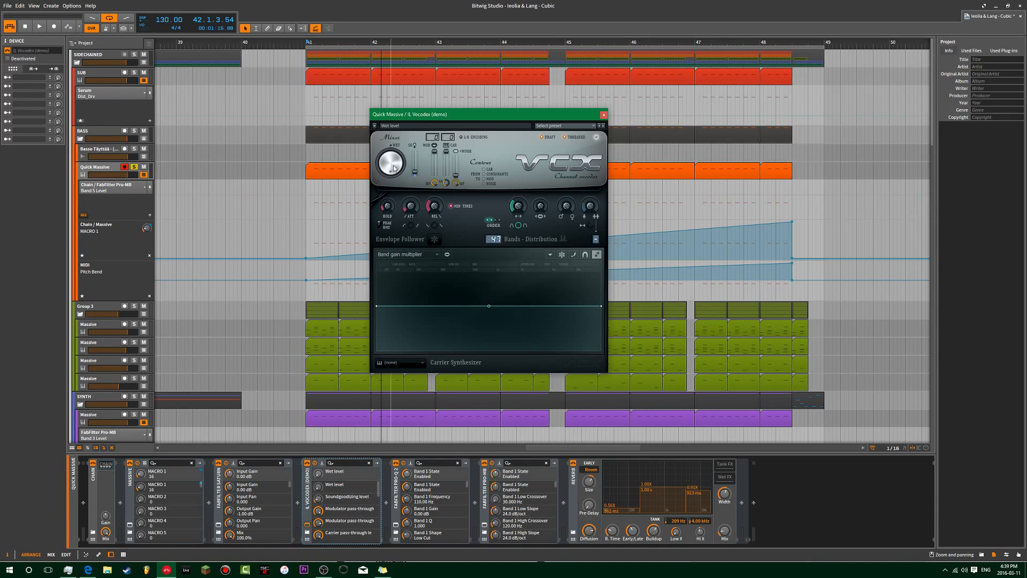
pyautogui.press('space')
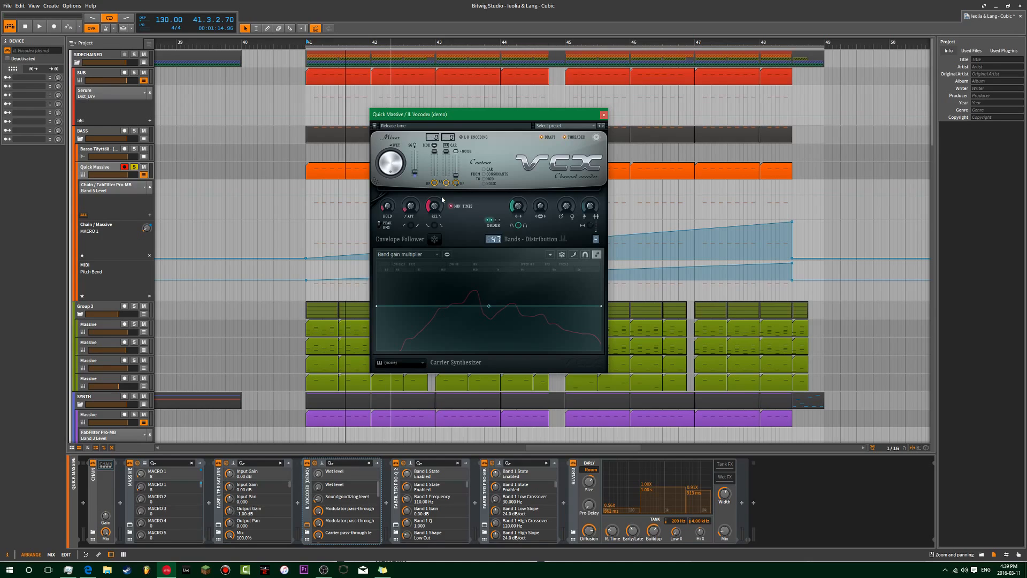
pyautogui.press('space')
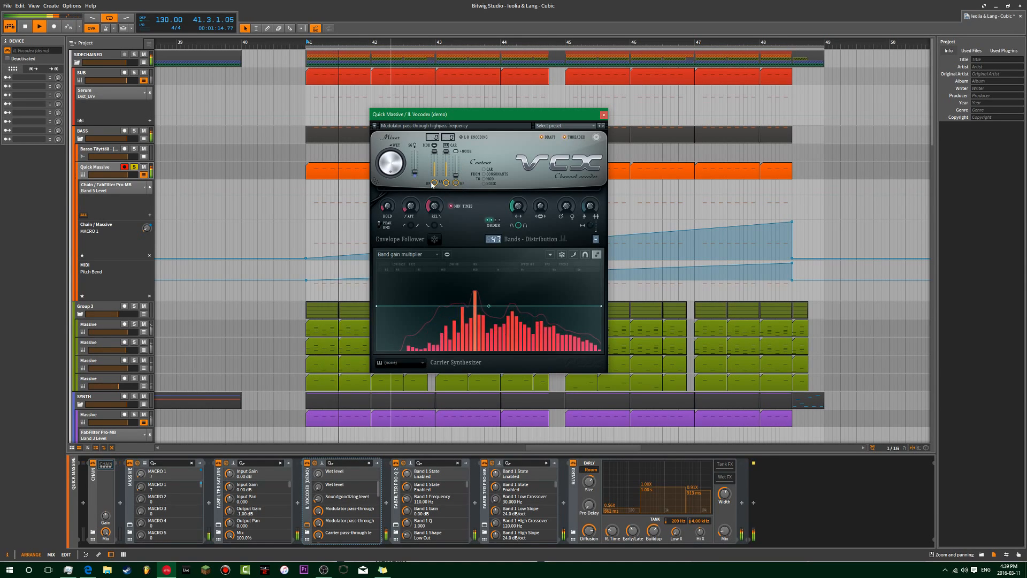
pyautogui.click(308, 464)
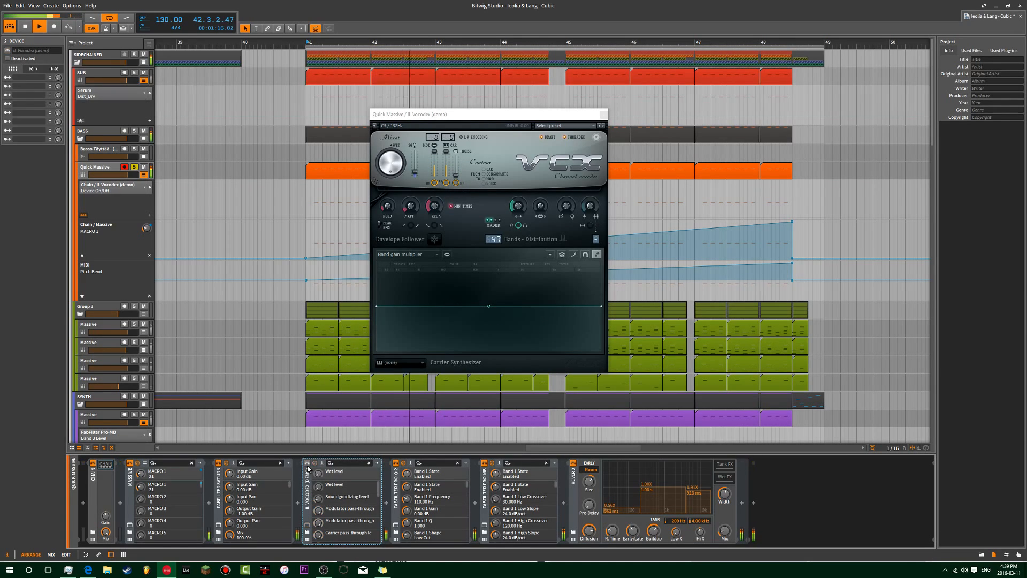
pyautogui.click(308, 465)
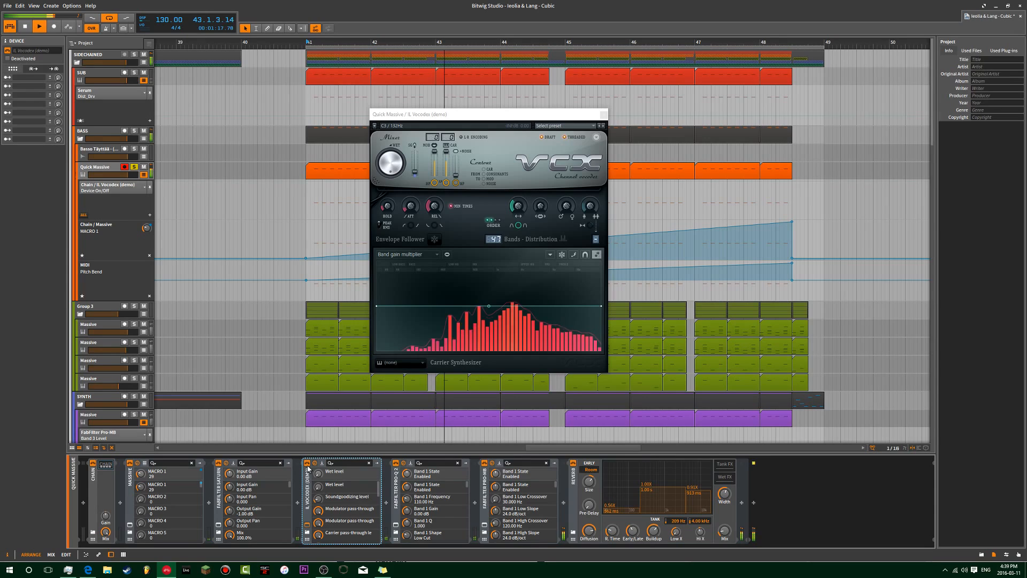
# - Raise Vocodex's wet and Soundgoodizing levels, turn off Draft mode and widen its bands, restarting playback to hear the changes
pyautogui.click(396, 164)
pyautogui.press('space')
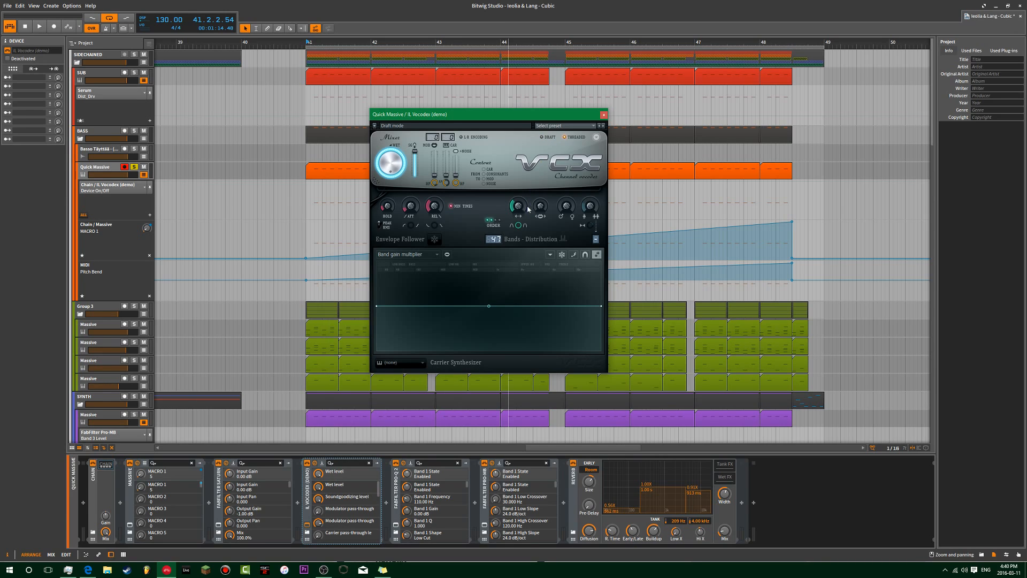
pyautogui.press('space')
pyautogui.press('space')
pyautogui.press('space')
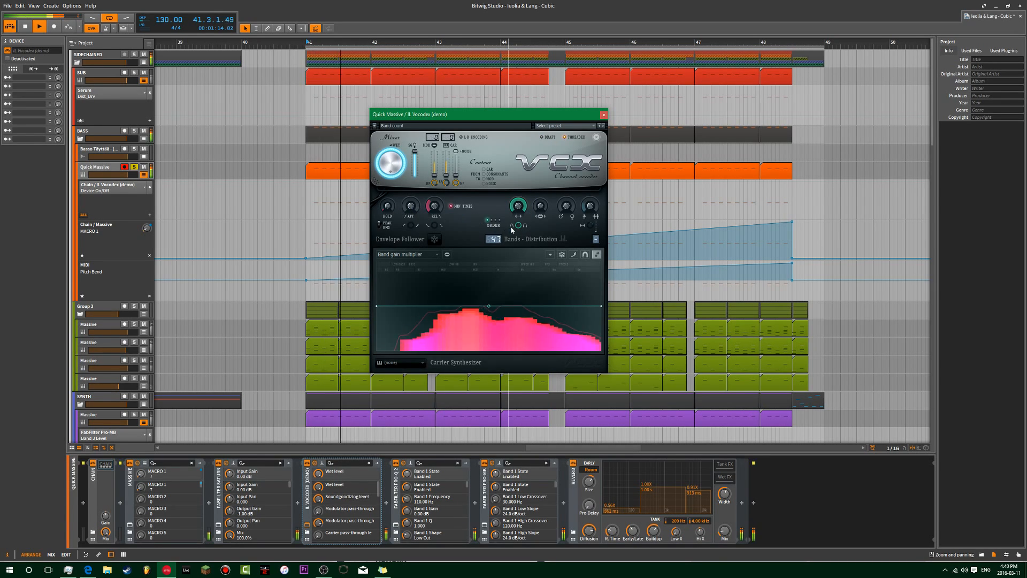
# - Set Vocodex to 84 bands, adjust its modulator pitch shift and band width during playback, and close its window
pyautogui.moveTo(567, 205); pyautogui.dragTo(566, 185)
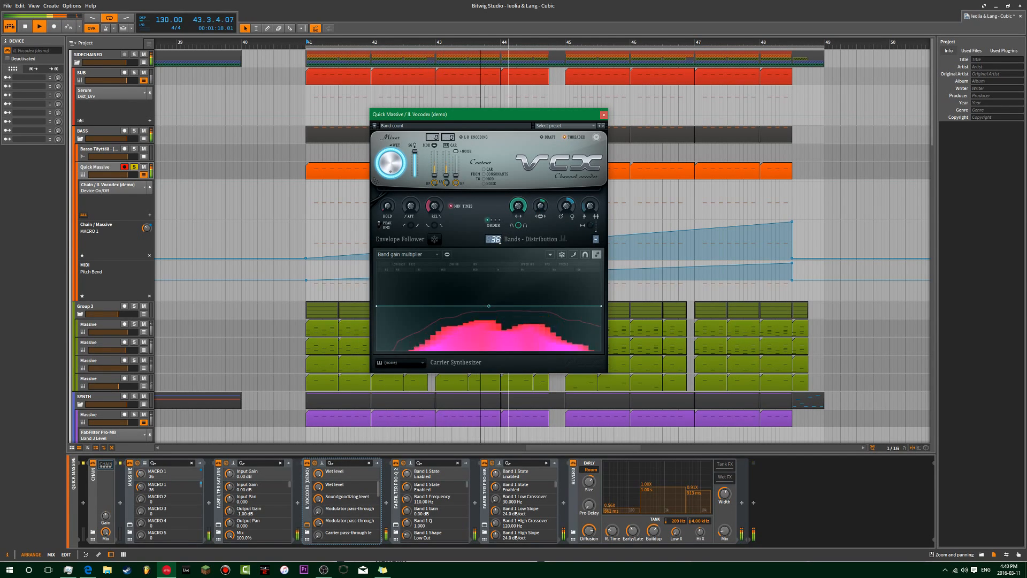
pyautogui.moveTo(500, 240); pyautogui.dragTo(509, 172)
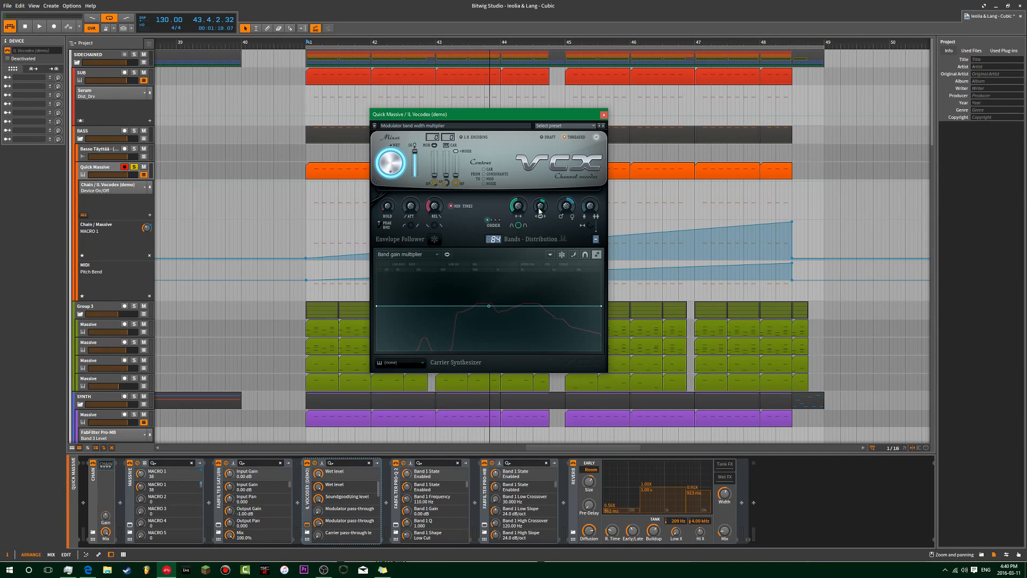
pyautogui.press('space')
pyautogui.moveTo(539, 211); pyautogui.dragTo(541, 206)
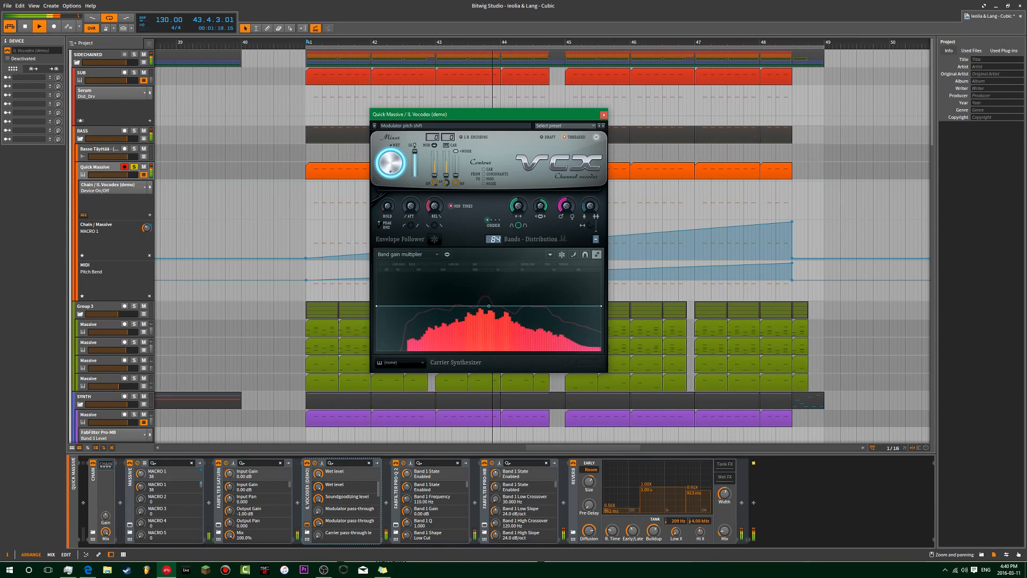
pyautogui.click(604, 115)
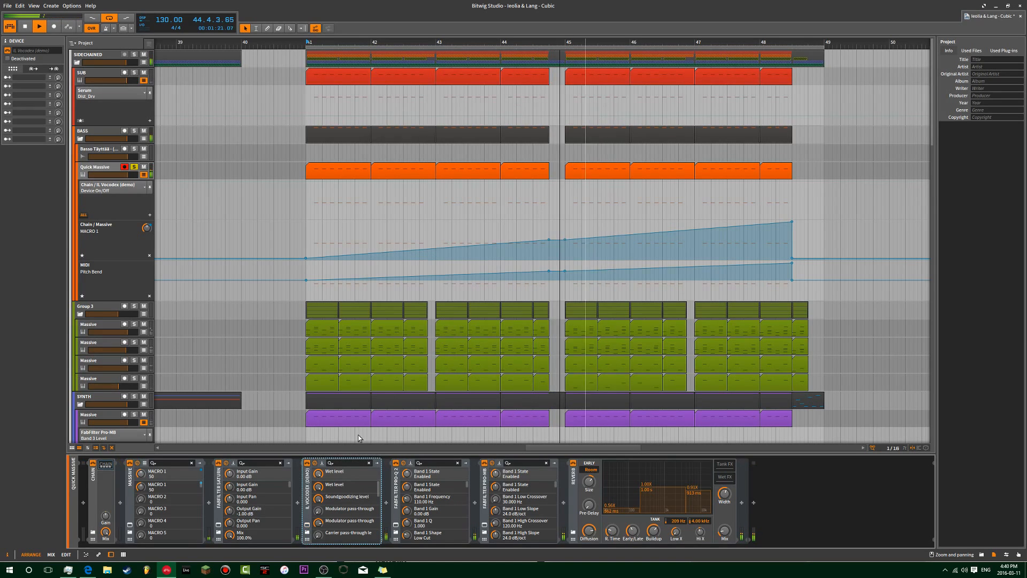
# - Adjust band 5 in the Quick Massive chain's FabFilter Pro-Q 2, with its Q at about 1.863, and close the equalizer window
pyautogui.click(395, 524)
pyautogui.press('space')
pyautogui.moveTo(659, 237); pyautogui.dragTo(689, 239)
pyautogui.click(396, 525)
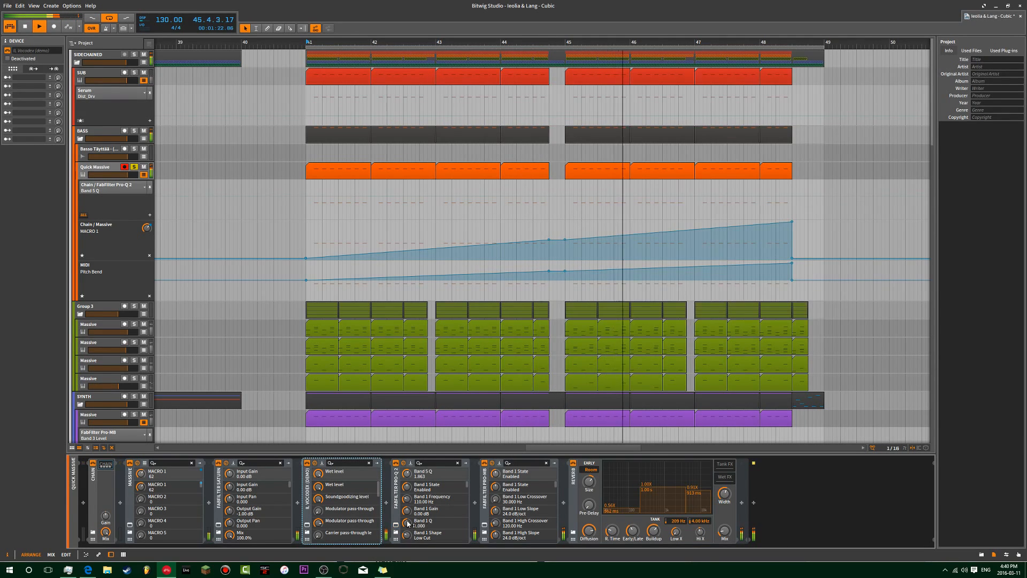
# - Compare the Quick Massive bass with Vocodex bypassed and enabled, restarting playback from bar 41 for each state
pyautogui.press('space')
pyautogui.press('space')
pyautogui.click(307, 464)
pyautogui.press('space')
pyautogui.press('space')
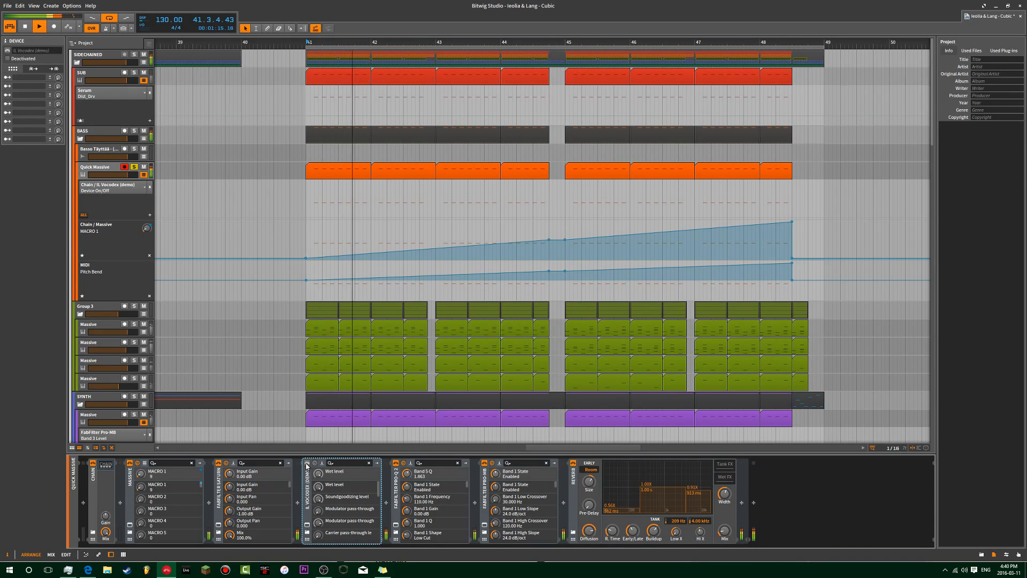
pyautogui.click(307, 464)
pyautogui.press('space')
pyautogui.press('space')
# - Open a new Microsoft Edge window, move it off the music project, and return to the arrangement
pyautogui.moveTo(91, 571)
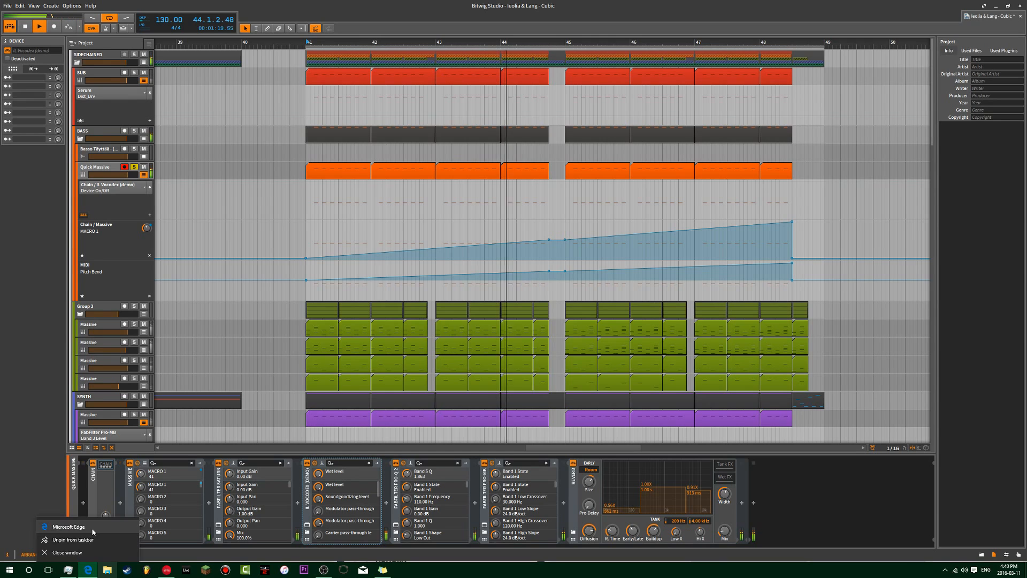
pyautogui.click(68, 527)
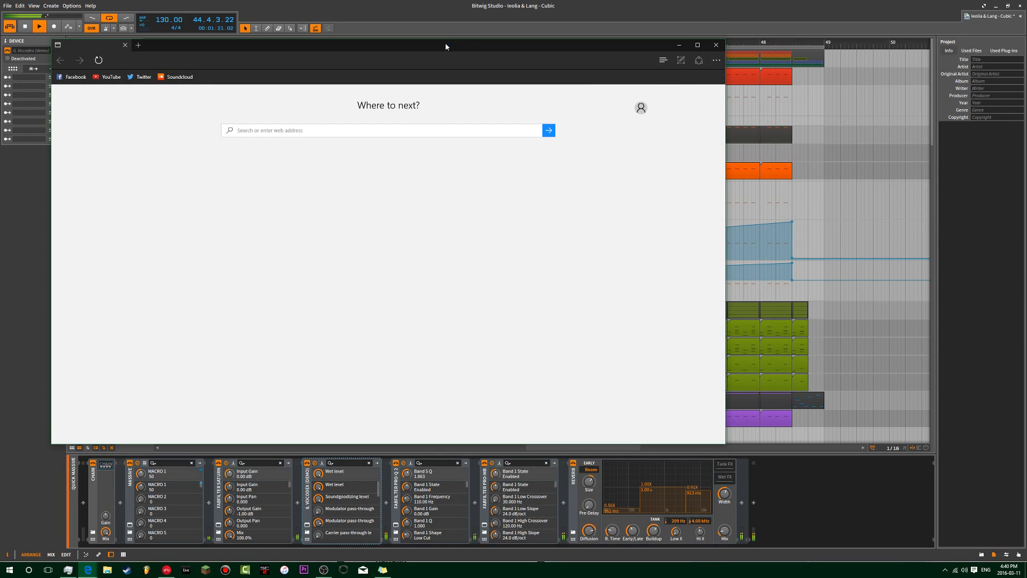
pyautogui.moveTo(445, 46); pyautogui.dragTo(0, 155)
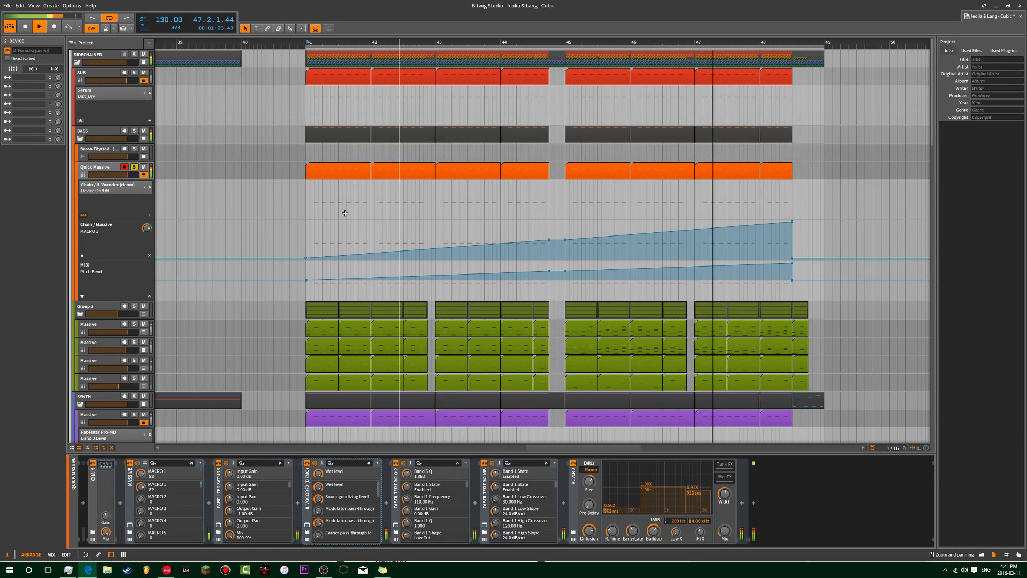
pyautogui.click(305, 207)
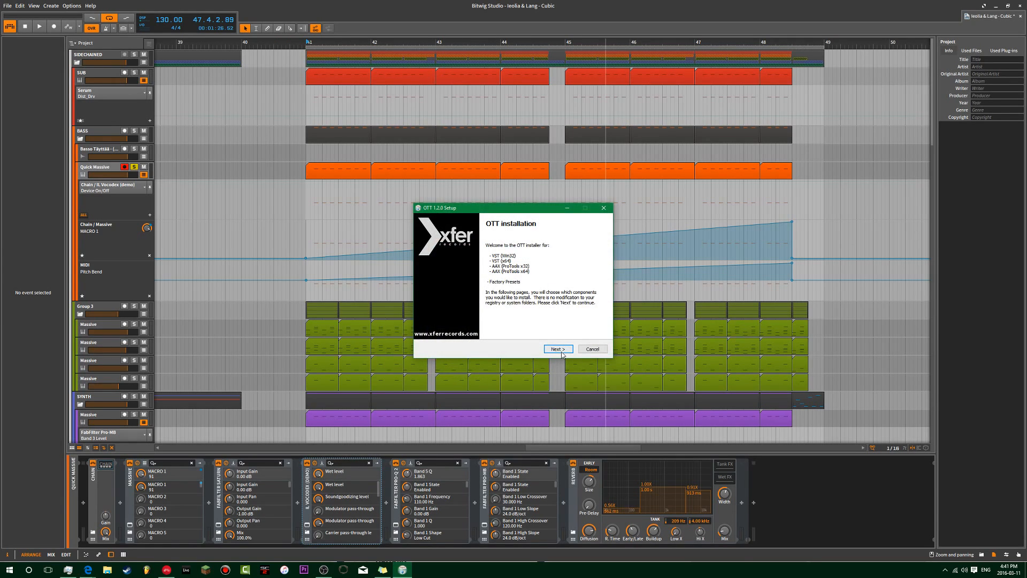
# - Set up the OTT 1.2.0 installer with only the Win32 and x64 VST components, and choose Desktop for the 32-bit VST
pyautogui.click(560, 349)
pyautogui.click(560, 350)
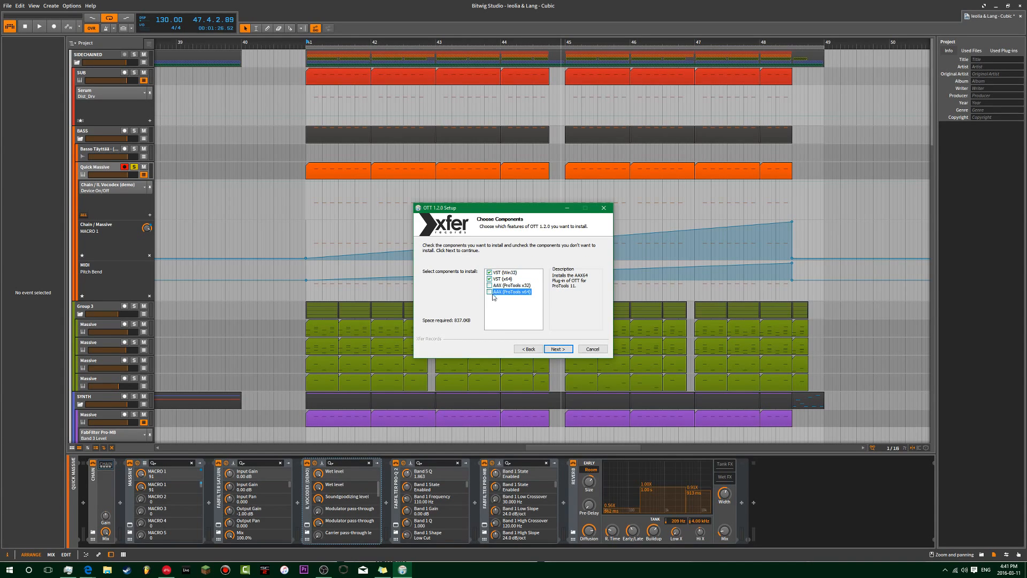
pyautogui.click(559, 350)
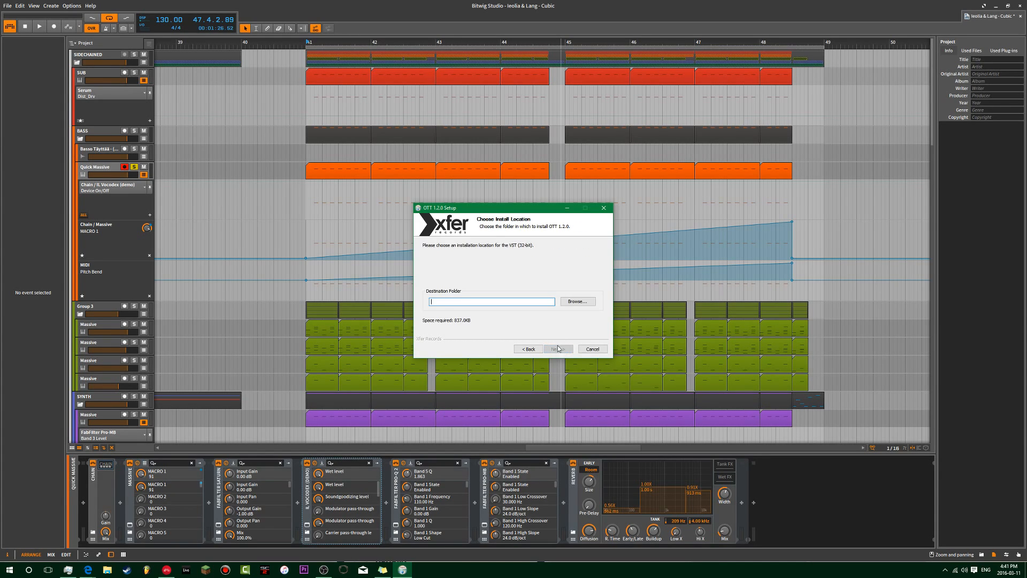
pyautogui.click(578, 302)
pyautogui.click(473, 255)
pyautogui.click(565, 406)
# - Choose the My Plugins folder in Documents for the 64-bit OTT VST, run the installation, and finish the setup wizard
pyautogui.click(576, 304)
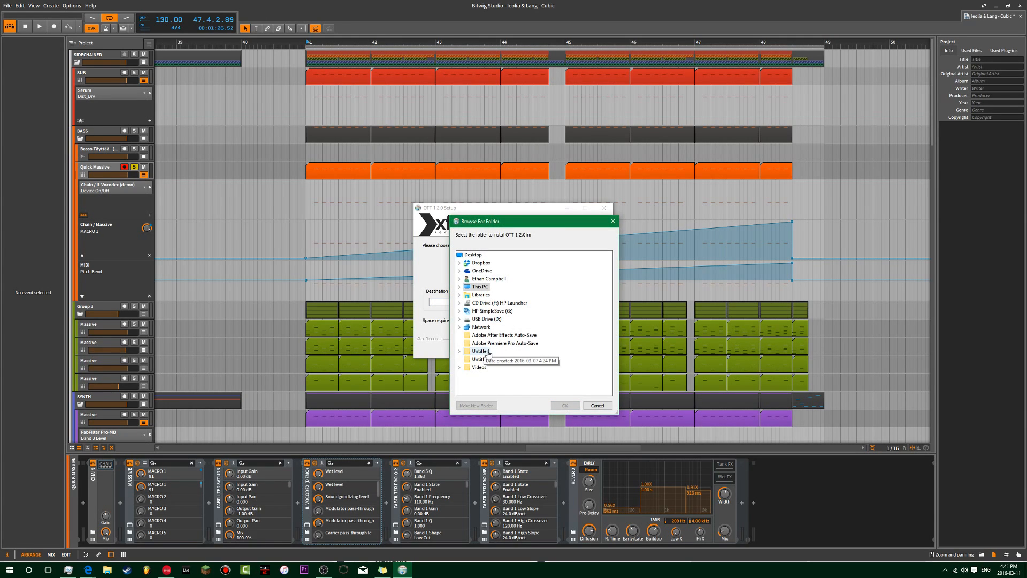
pyautogui.click(466, 293)
pyautogui.click(492, 311)
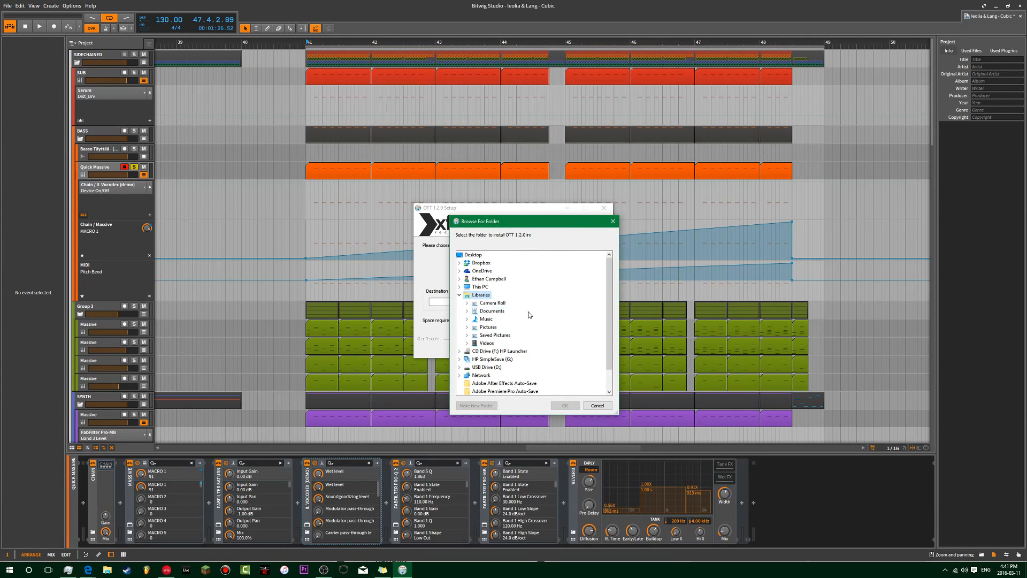
pyautogui.click(503, 297)
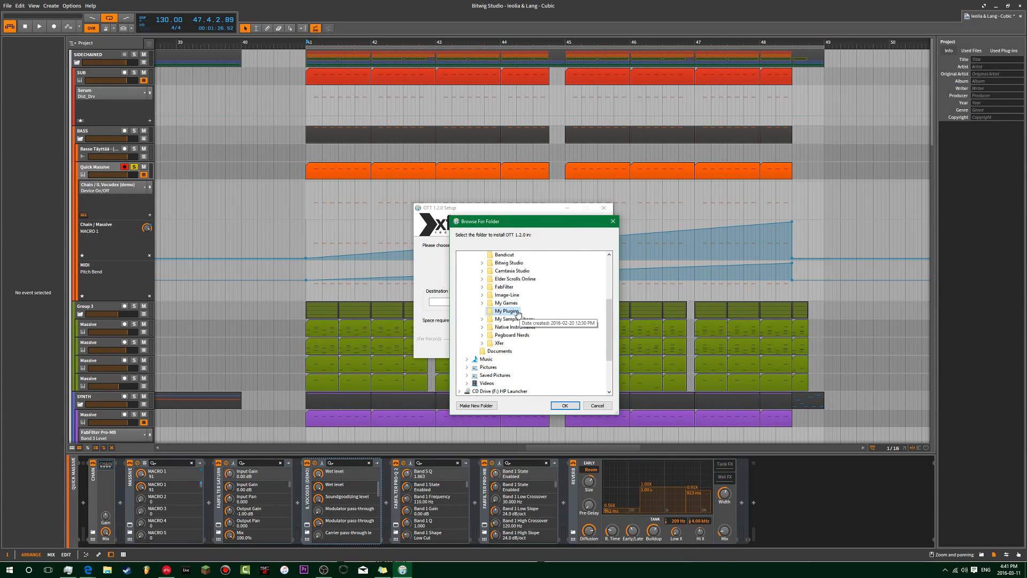
pyautogui.click(565, 406)
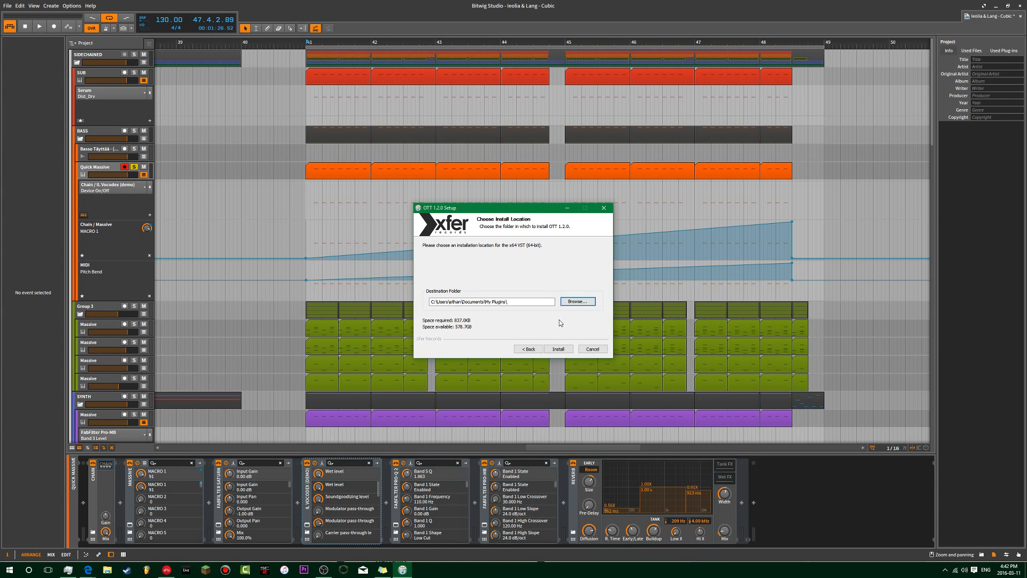
pyautogui.click(571, 351)
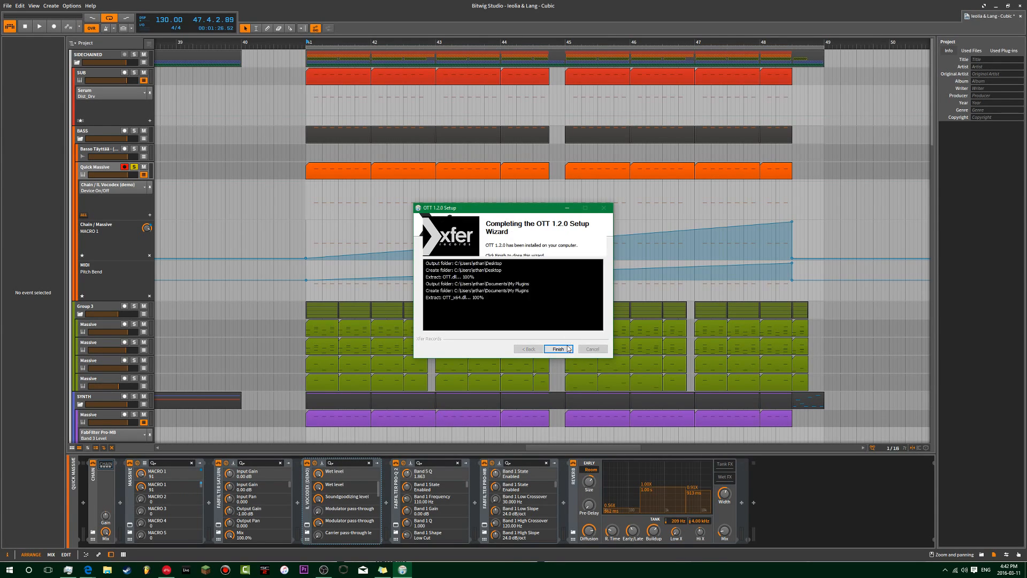
pyautogui.click(558, 349)
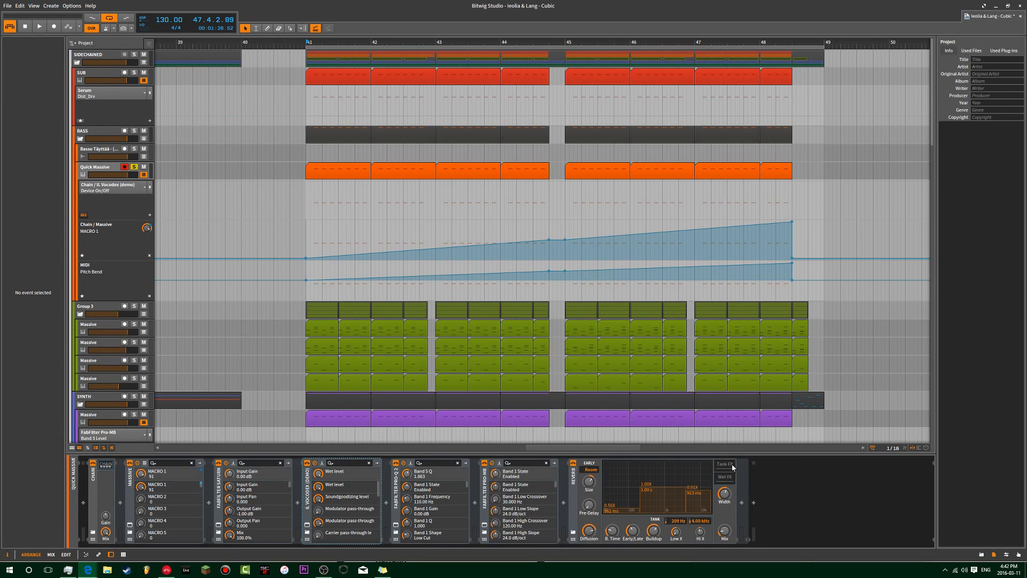
# - Insert the OTT_x64 plug-in after the Reverb at the end of the Quick Massive track's devices
pyautogui.click(754, 503)
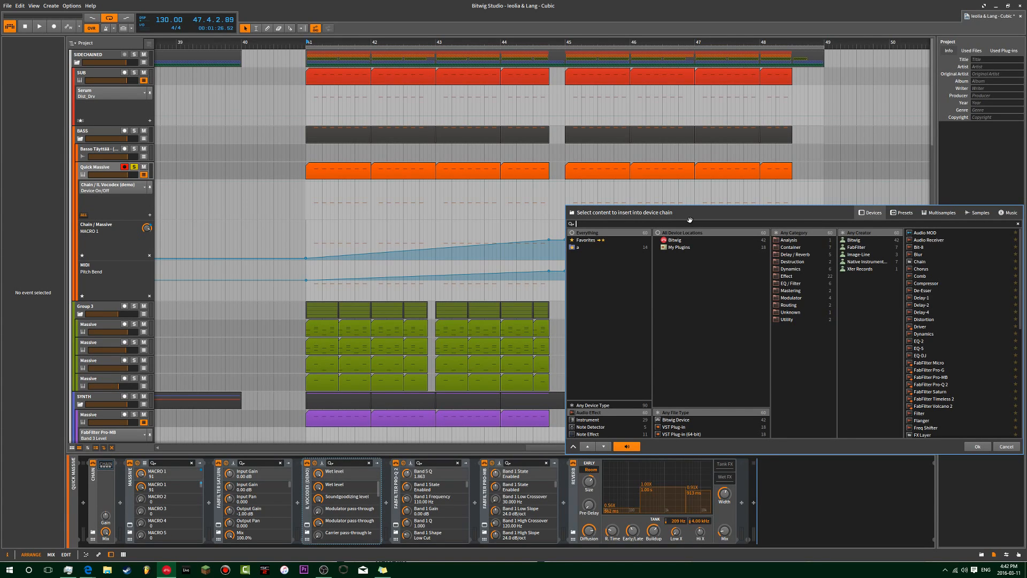
pyautogui.write('ot')
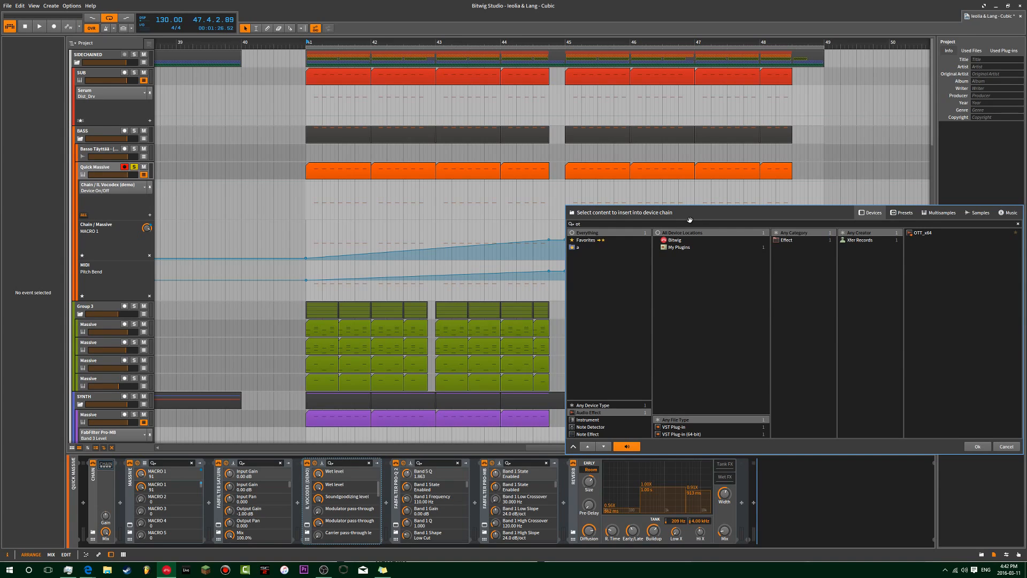
pyautogui.doubleClick(908, 234)
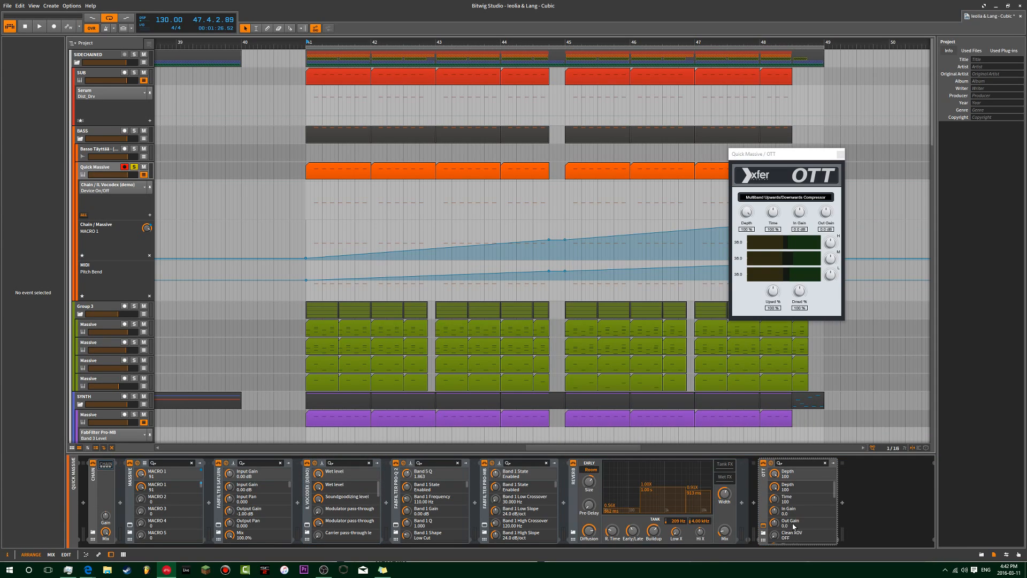
# - Move OTT between FabFilter Saturn and Vocodex in the Quick Massive chain, and set its Depth to 51 %
pyautogui.moveTo(766, 508); pyautogui.dragTo(432, 498)
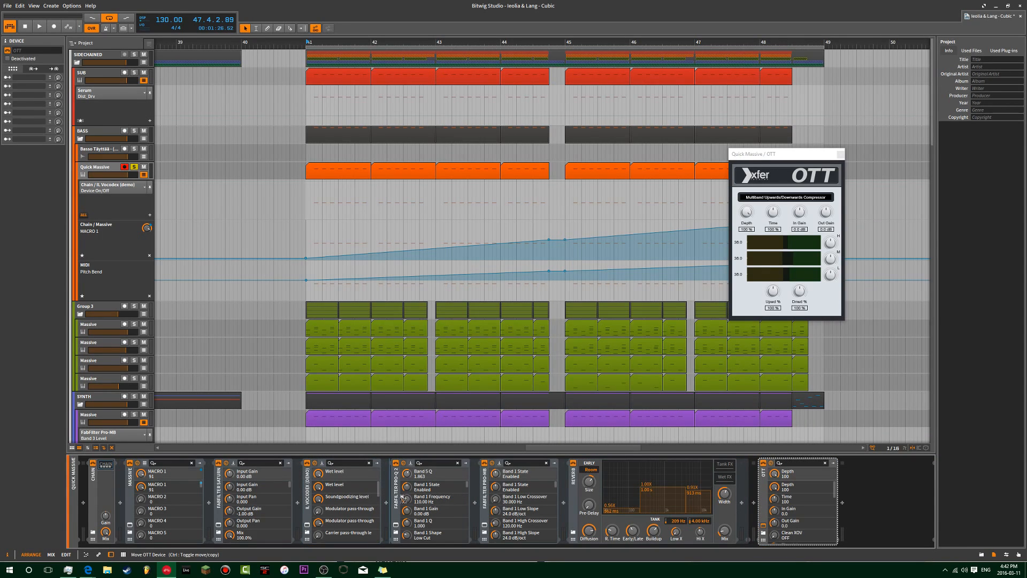
pyautogui.moveTo(307, 494); pyautogui.dragTo(307, 493)
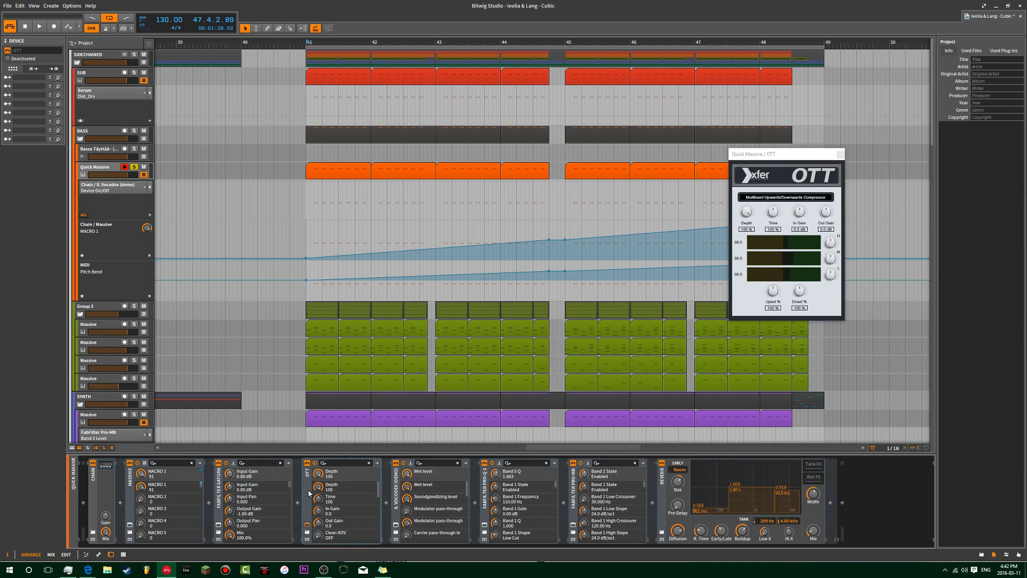
pyautogui.moveTo(747, 213); pyautogui.dragTo(749, 239)
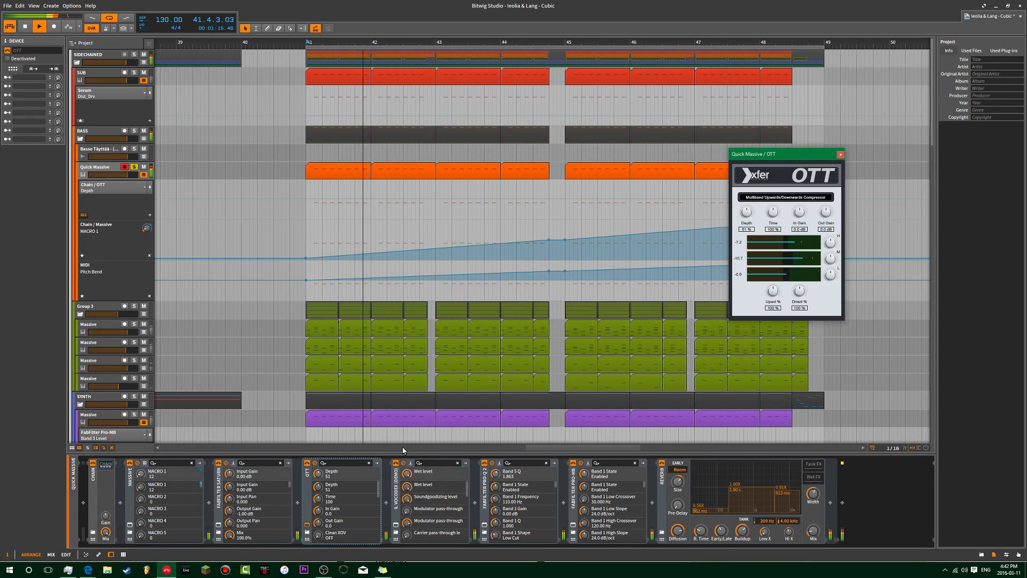
# - Compare the Quick Massive sound with OTT bypassed, adjust its high-band gain to 121, and set Depth to 36 %
pyautogui.click(307, 463)
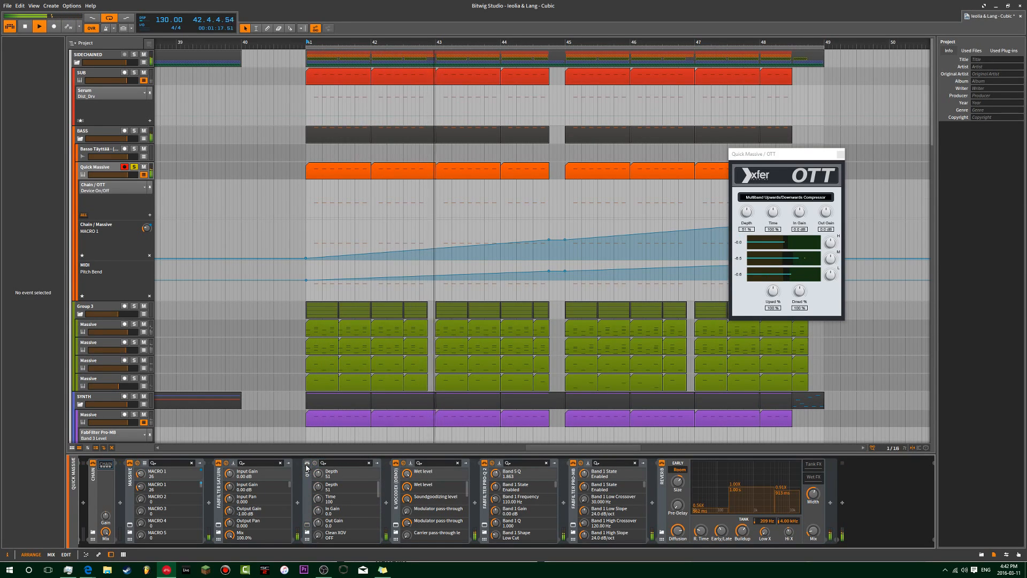
pyautogui.moveTo(832, 244); pyautogui.dragTo(832, 237)
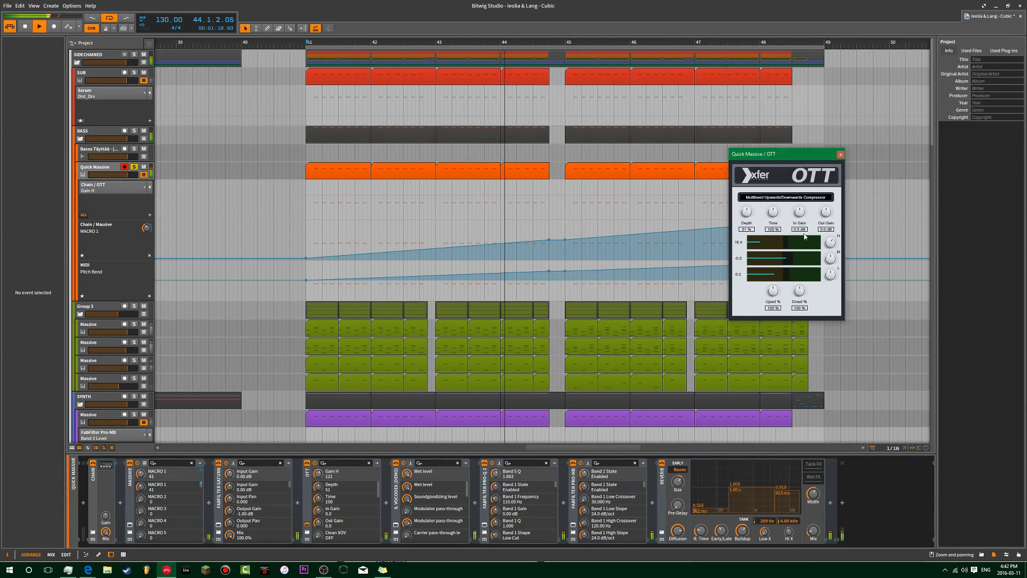
pyautogui.moveTo(749, 214); pyautogui.dragTo(748, 144)
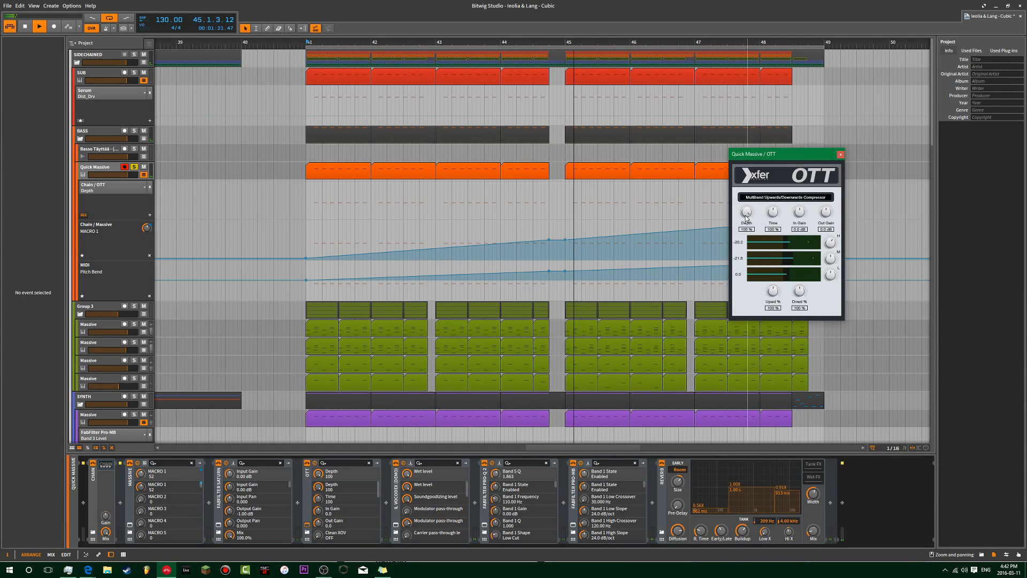
pyautogui.moveTo(747, 216); pyautogui.dragTo(748, 220)
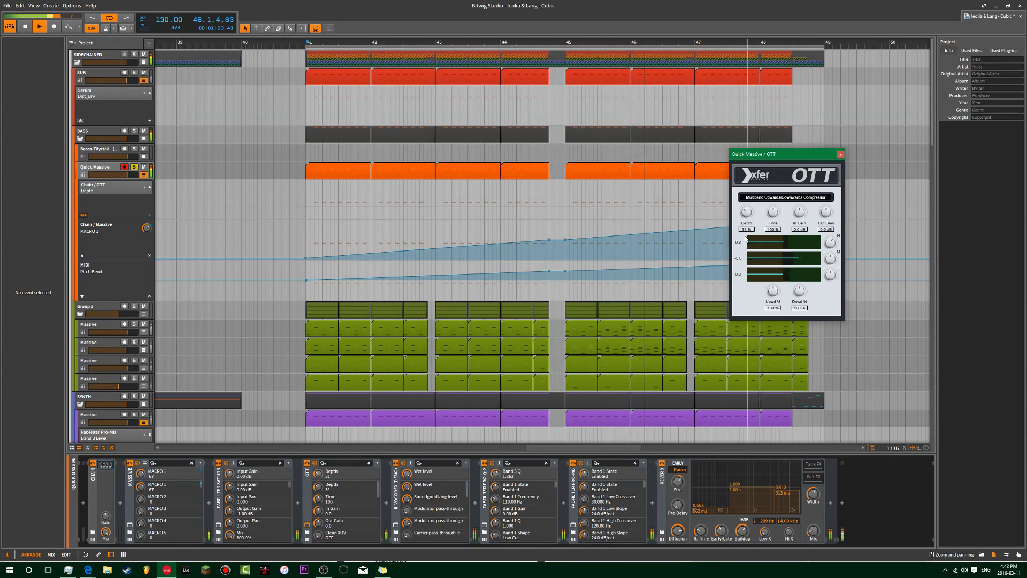
pyautogui.click(840, 154)
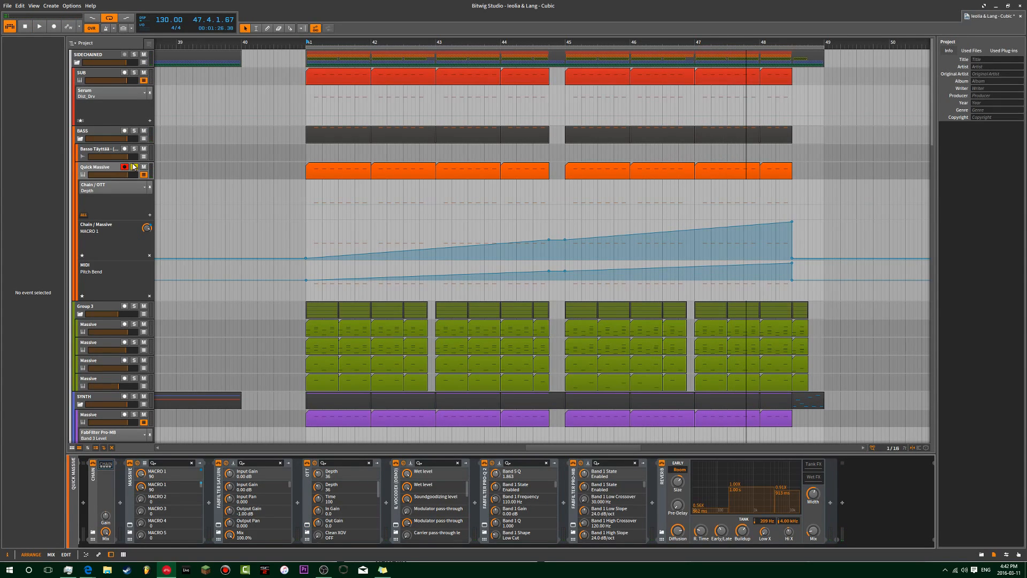
# - Play the bass unsoloed within the full mix and set OTT's Depth to 100 % and Gain M to 71
pyautogui.press('space')
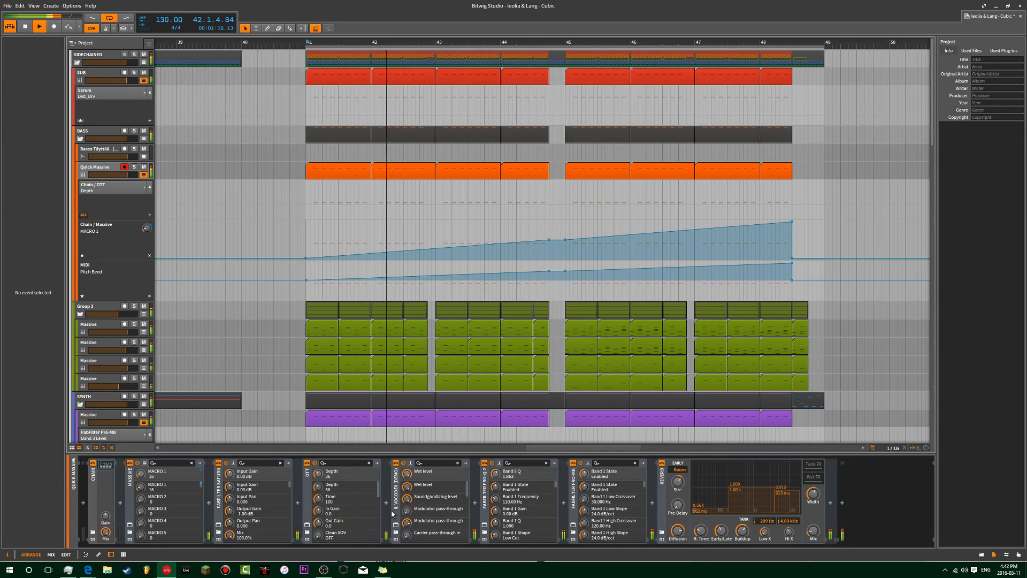
pyautogui.click(308, 524)
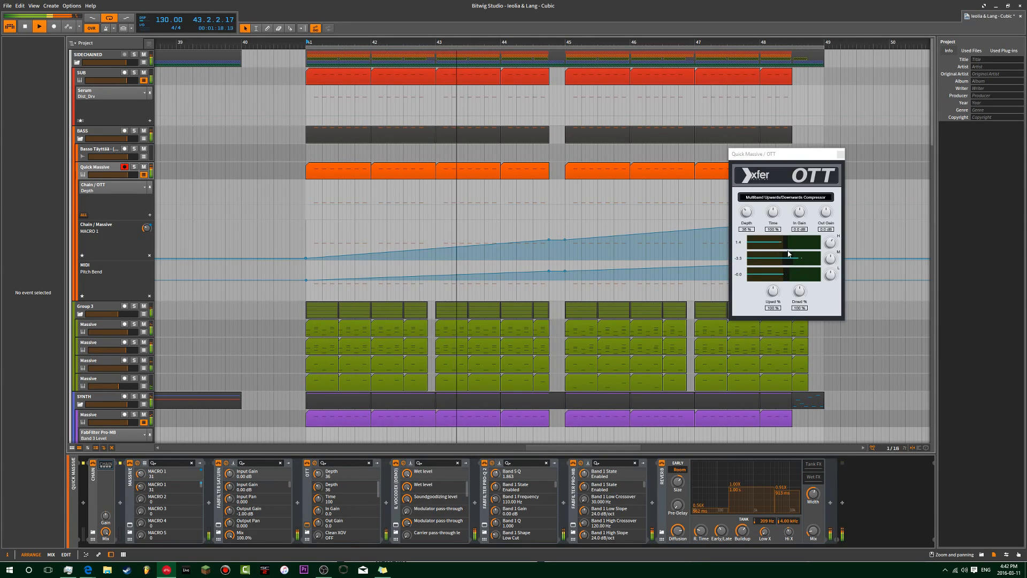
pyautogui.moveTo(747, 213); pyautogui.dragTo(780, 87)
pyautogui.moveTo(830, 242); pyautogui.dragTo(831, 267)
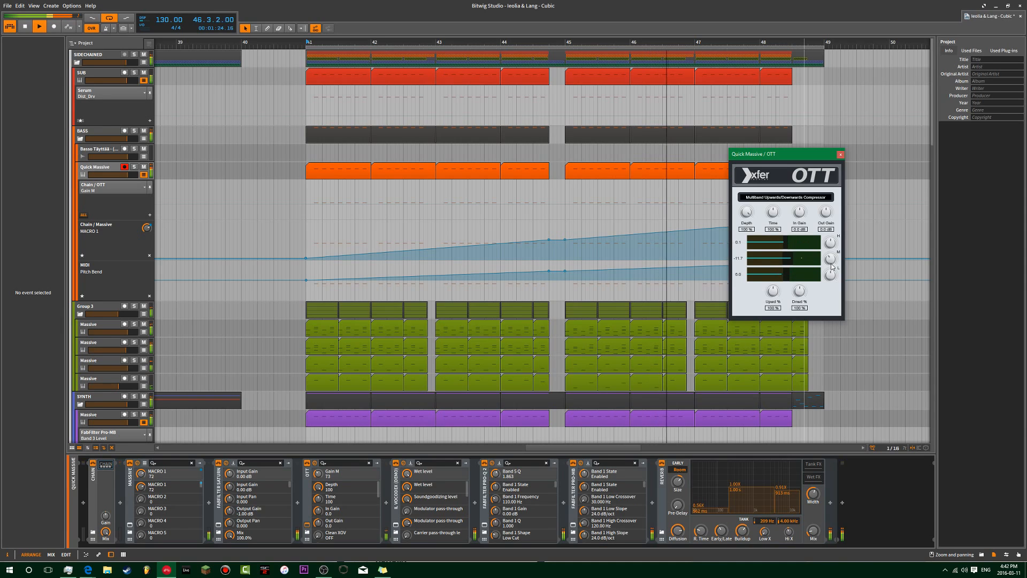
pyautogui.moveTo(832, 264); pyautogui.dragTo(830, 264)
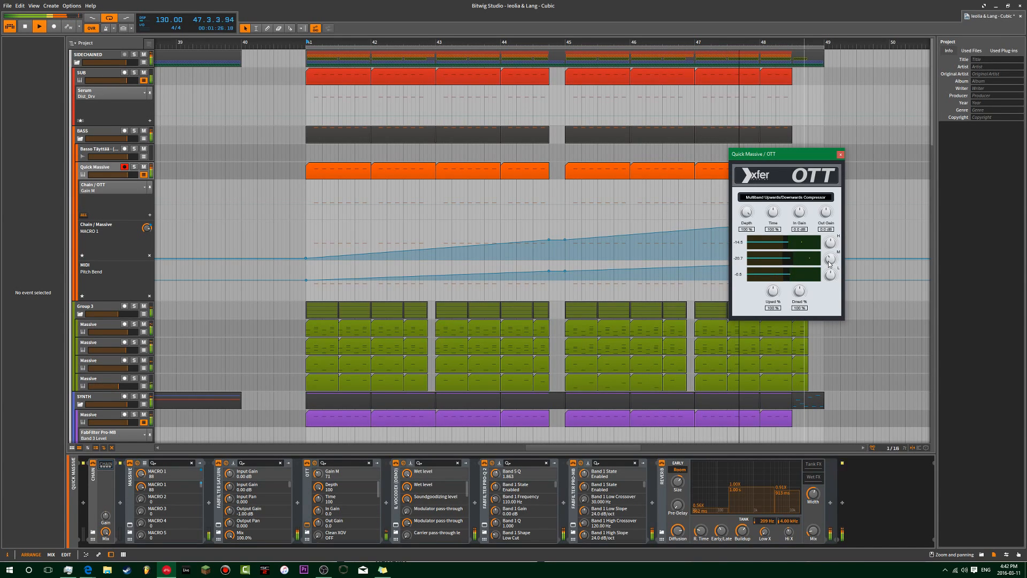
pyautogui.click(839, 156)
# - Delete the ends of the Group 3 Massive clips that extend past bar 48.3, and replay the section from bar 41
pyautogui.scroll(-3, 821, 236)
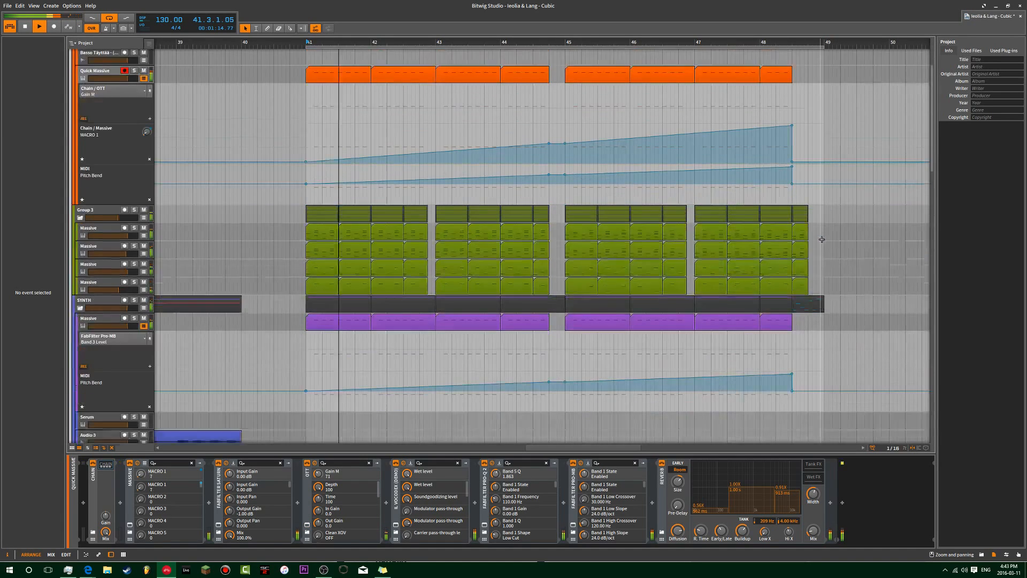
pyautogui.scroll(-1, 822, 238)
pyautogui.scroll(-2, 803, 208)
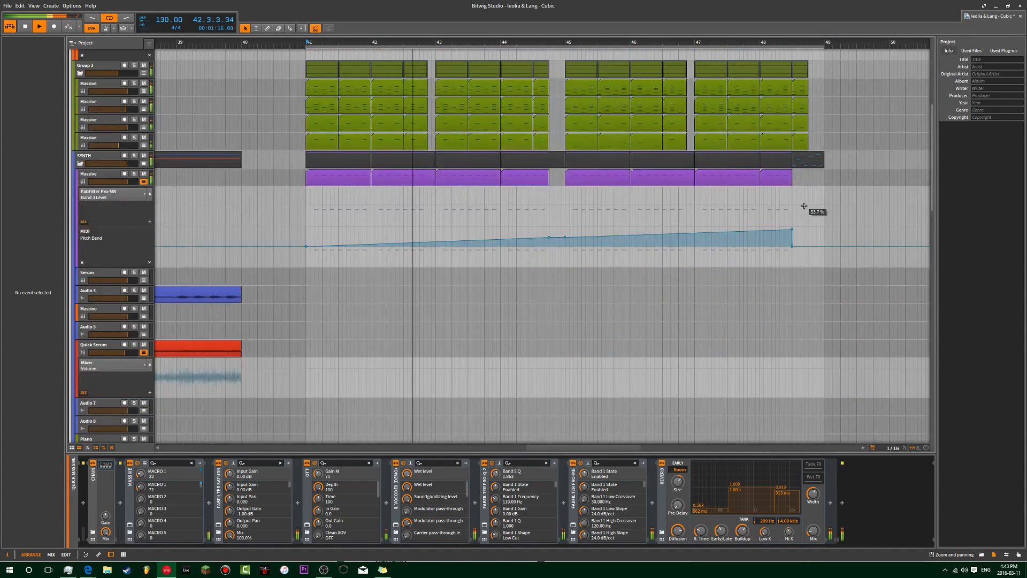
pyautogui.scroll(-3, 804, 209)
pyautogui.scroll(6, 802, 207)
pyautogui.click(791, 122)
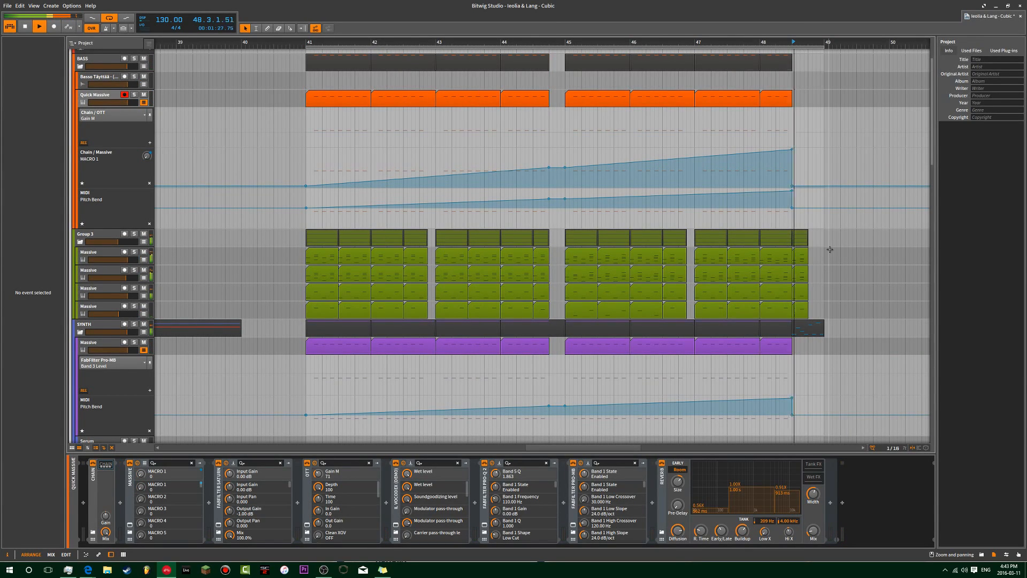
pyautogui.press('space')
pyautogui.click(805, 238)
pyautogui.press('Delete')
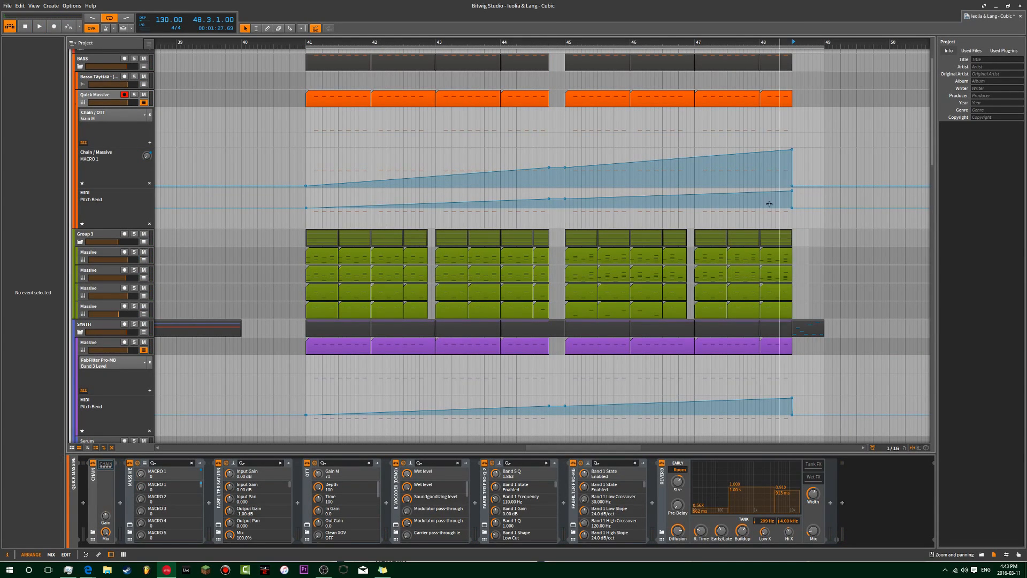
pyautogui.press('space')
pyautogui.click(306, 163)
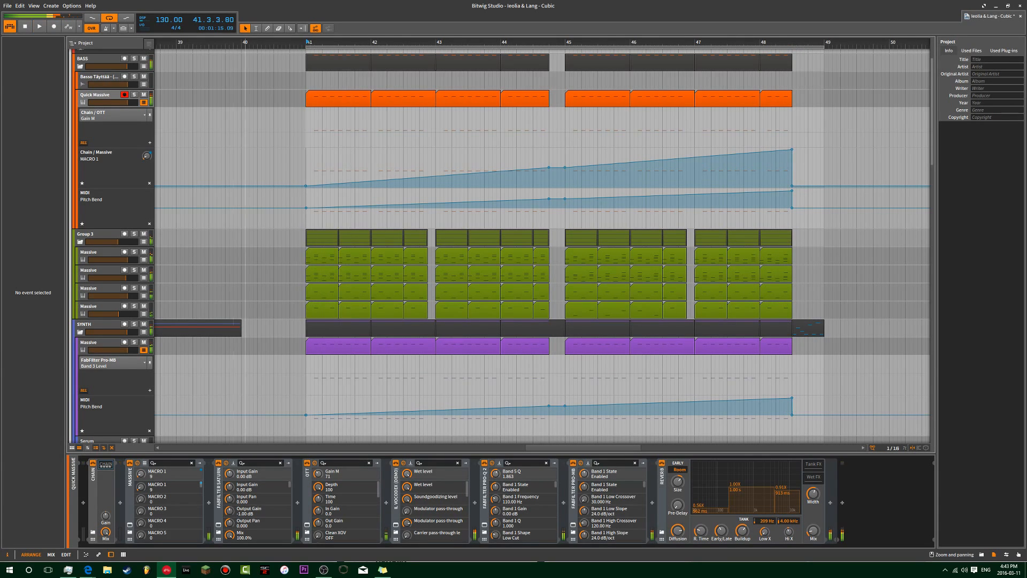
# - Listen to the arrangement from bars 1, 9 and 17 and examine its synth and audio tracks
pyautogui.moveTo(245, 166); pyautogui.dragTo(484, 217)
pyautogui.scroll(-10, 230, 222)
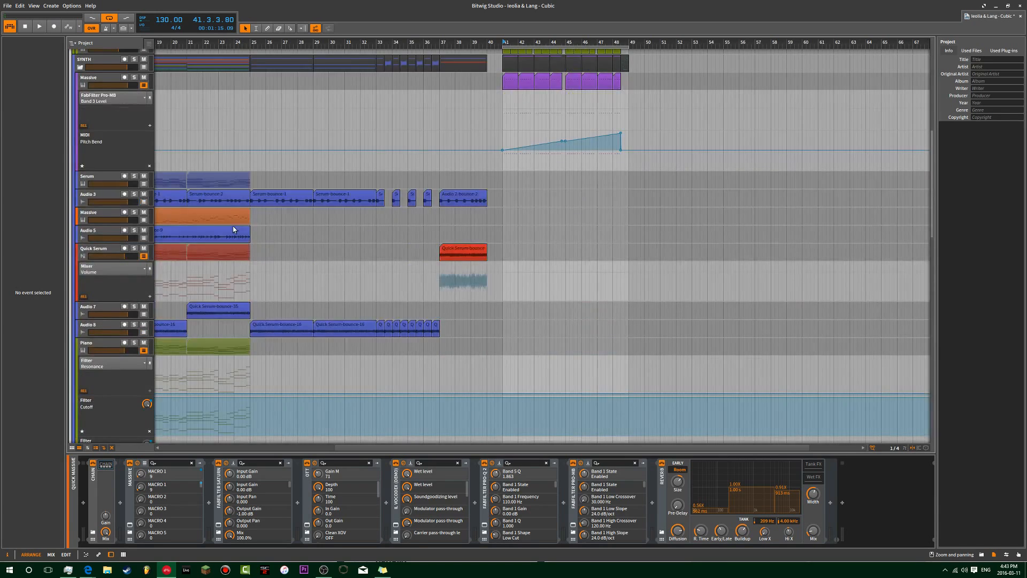
pyautogui.scroll(-4, 232, 226)
pyautogui.scroll(7, 145, 111)
pyautogui.click(161, 43)
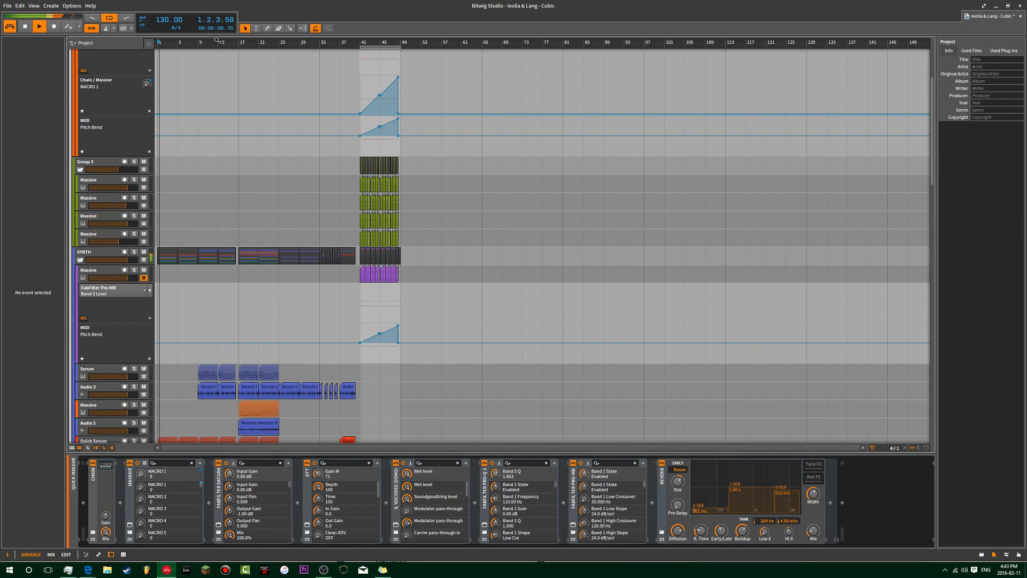
pyautogui.click(201, 42)
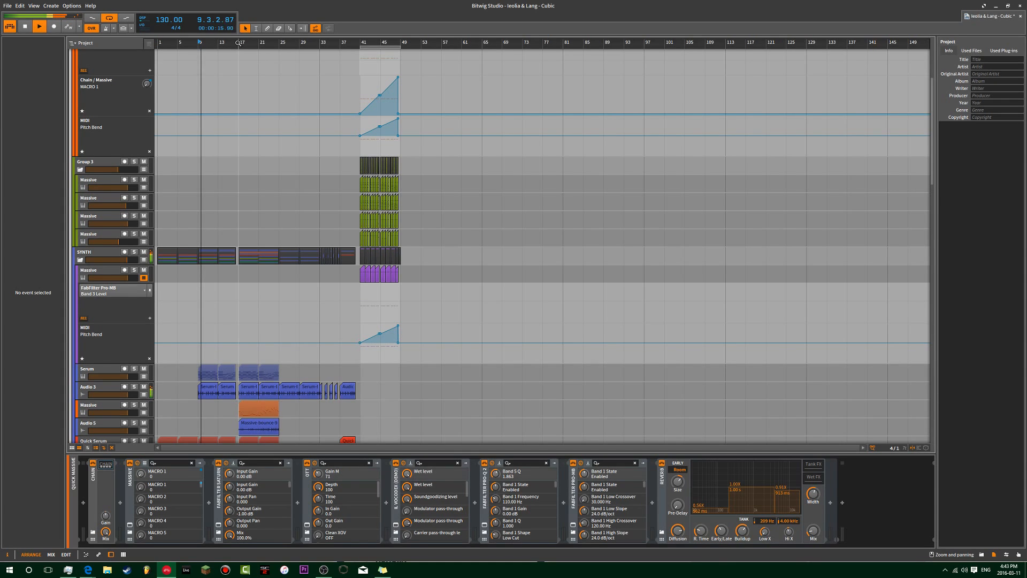
pyautogui.click(238, 42)
pyautogui.scroll(-5, 288, 304)
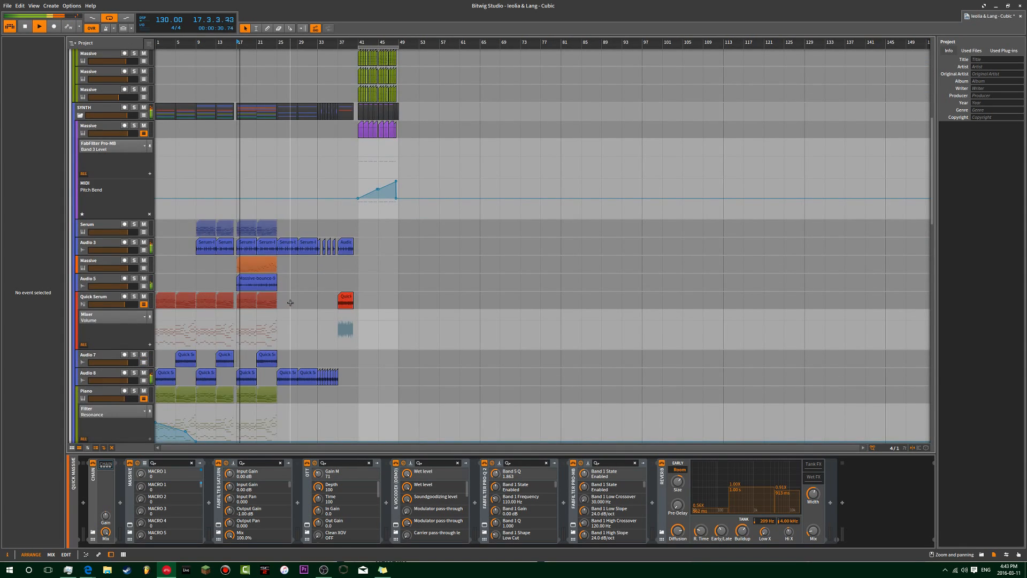
pyautogui.scroll(5, 179, 209)
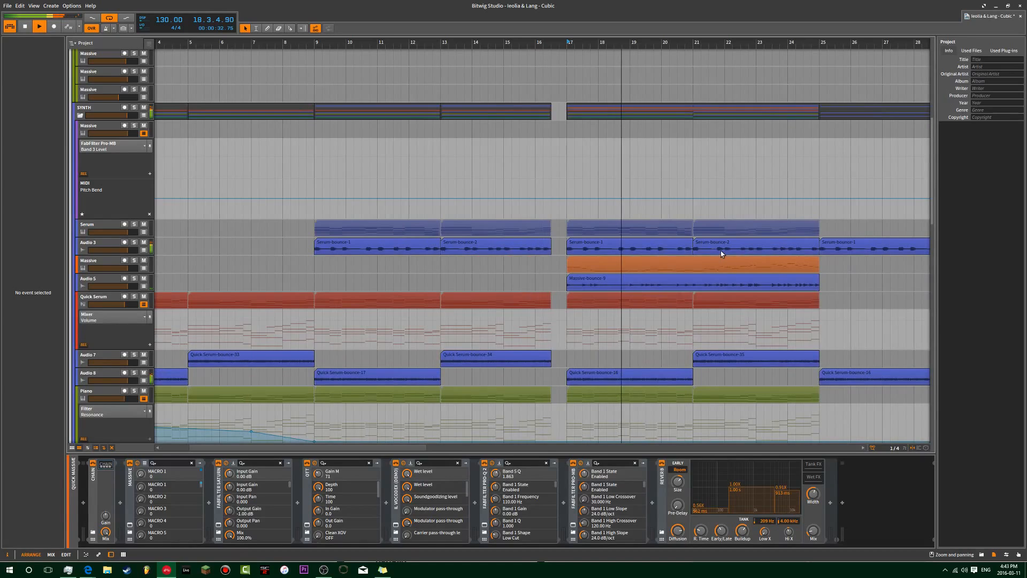
pyautogui.scroll(-12, 661, 258)
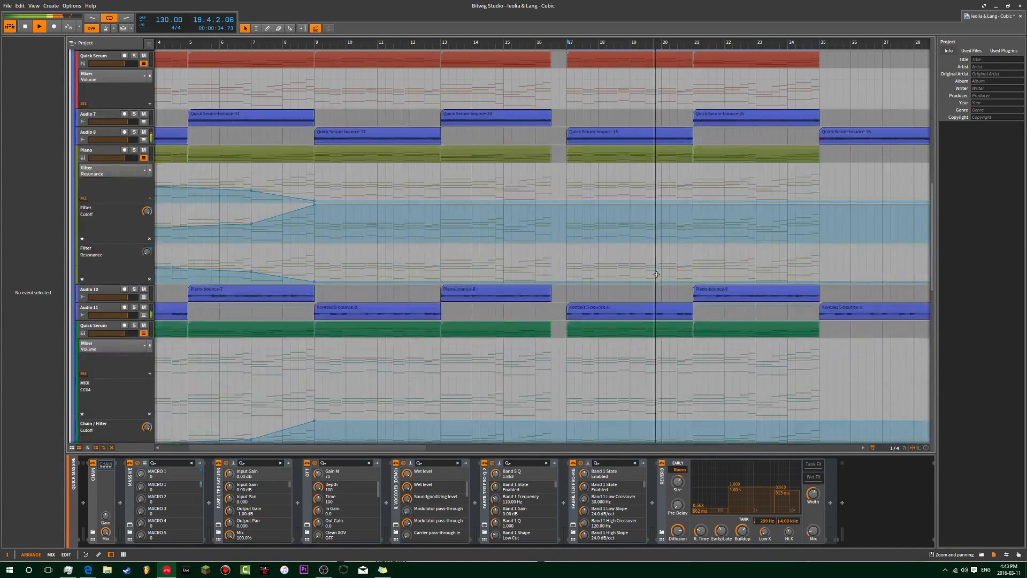
pyautogui.scroll(15, 656, 278)
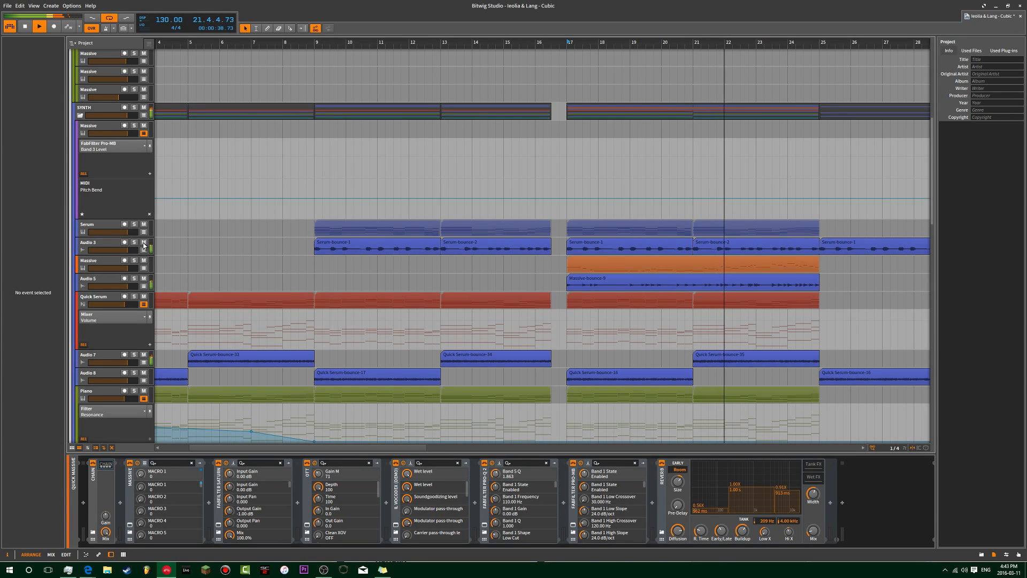
# - Solo the Instrument Layer track, listen to its part from bar 17, and clear the solo
pyautogui.press('space')
pyautogui.scroll(-18, 395, 333)
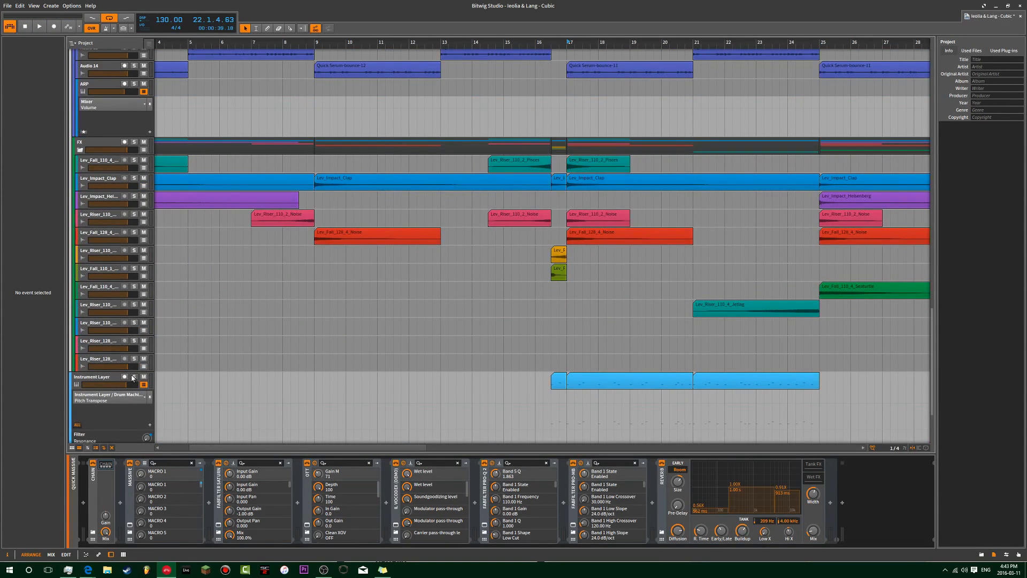
pyautogui.click(134, 377)
pyautogui.scroll(-5, 224, 342)
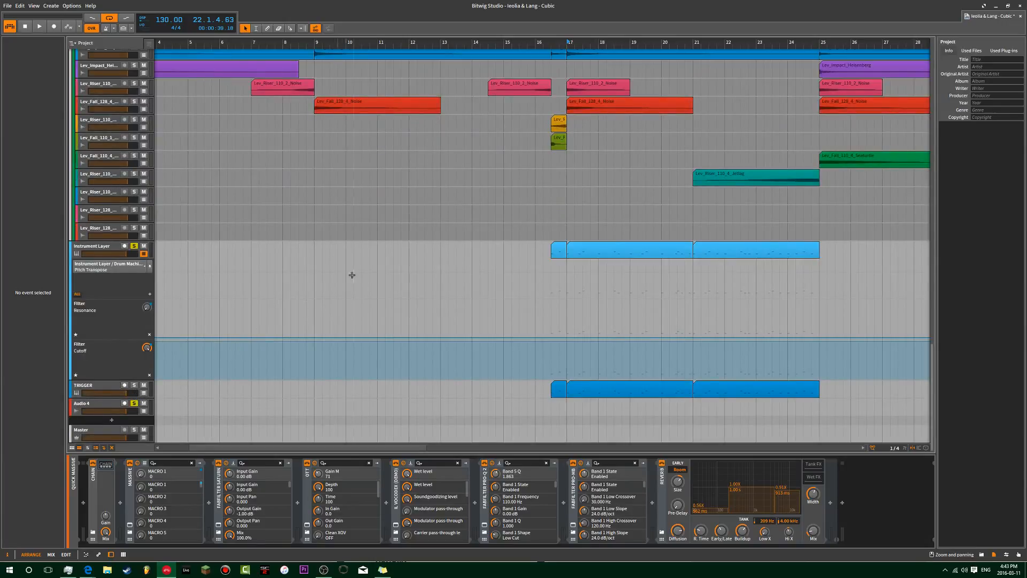
pyautogui.press('space')
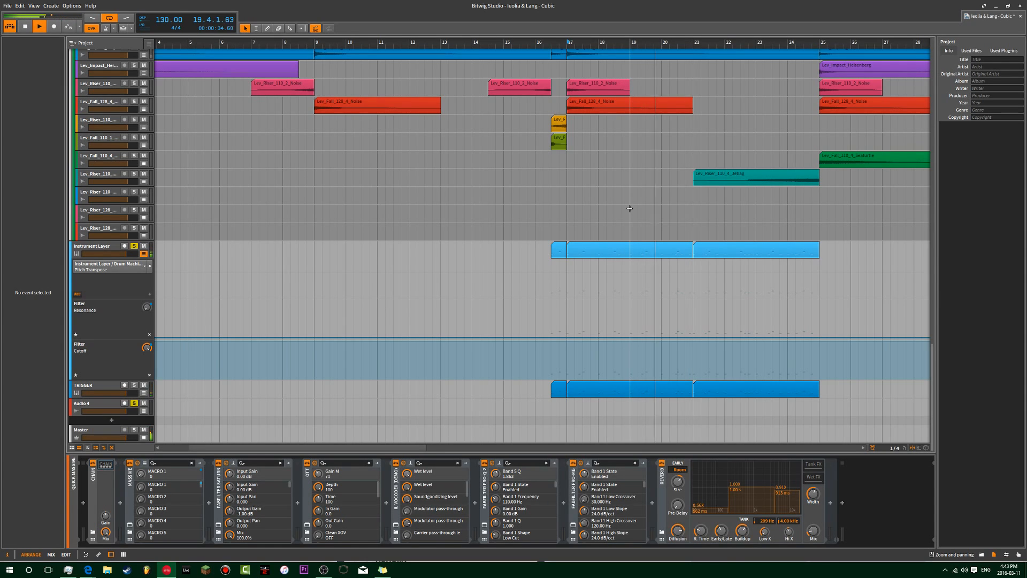
pyautogui.click(134, 403)
pyautogui.press('space')
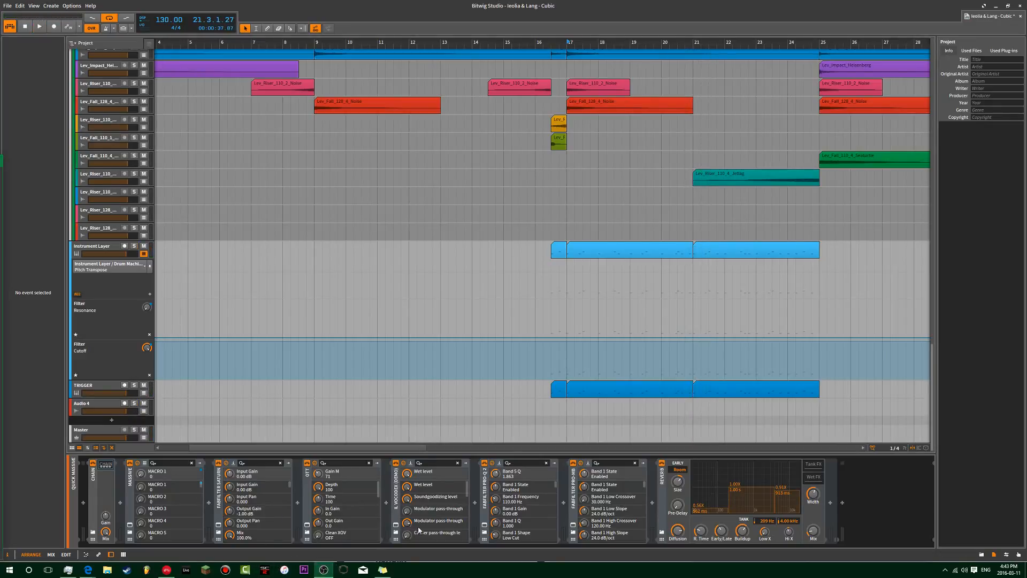
# - Look over the whole arrangement, return to the Quick Massive section, and play it from bar 41
pyautogui.click(766, 216)
pyautogui.scroll(-8, 767, 217)
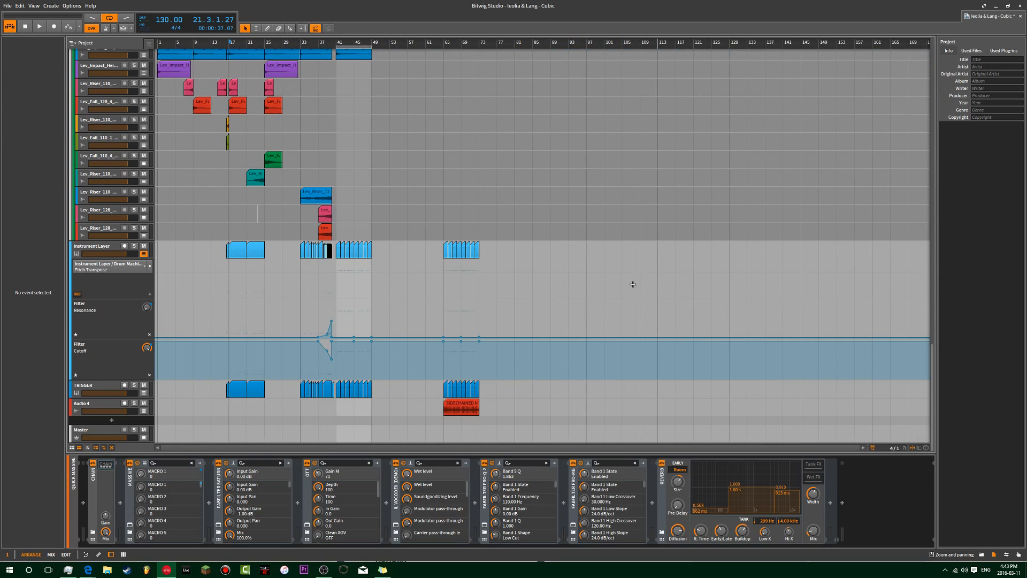
pyautogui.scroll(3, 635, 281)
pyautogui.moveTo(316, 43); pyautogui.dragTo(343, 86)
pyautogui.click(393, 45)
pyautogui.press('space')
pyautogui.scroll(-6, 429, 282)
pyautogui.press('space')
pyautogui.scroll(-1, 454, 277)
pyautogui.scroll(15, 454, 277)
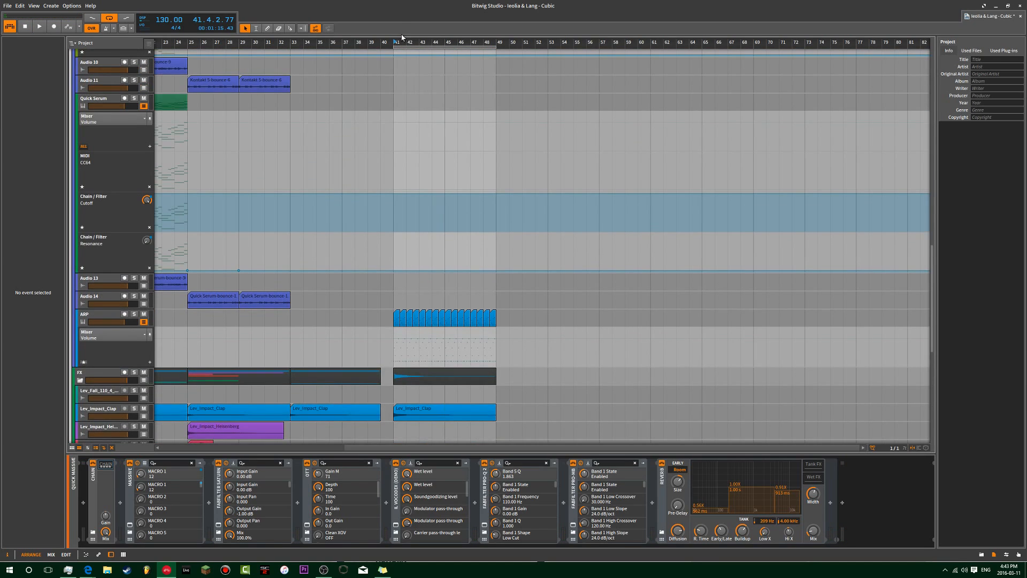
pyautogui.scroll(5, 407, 83)
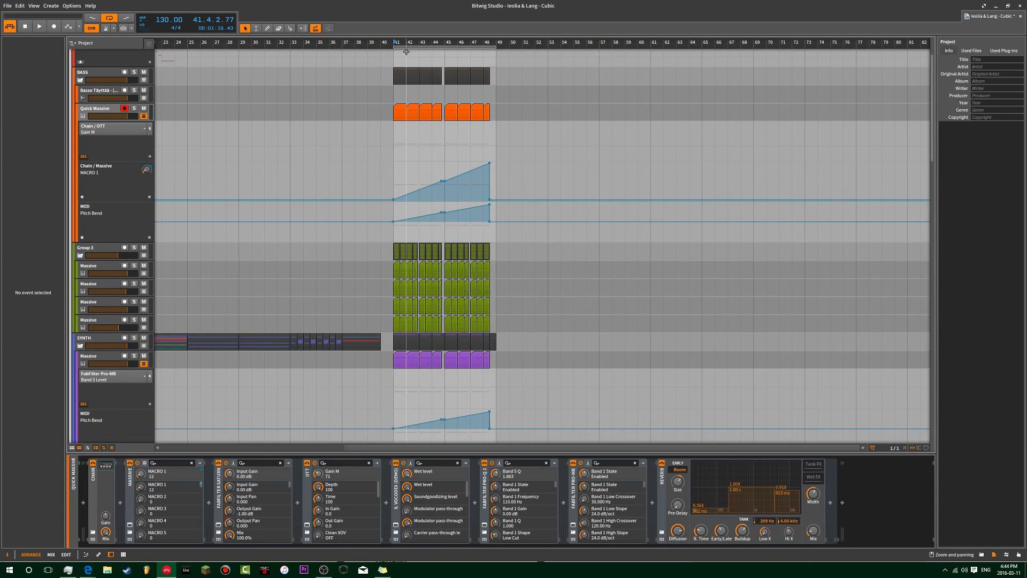
pyautogui.scroll(3, 418, 74)
pyautogui.press('space')
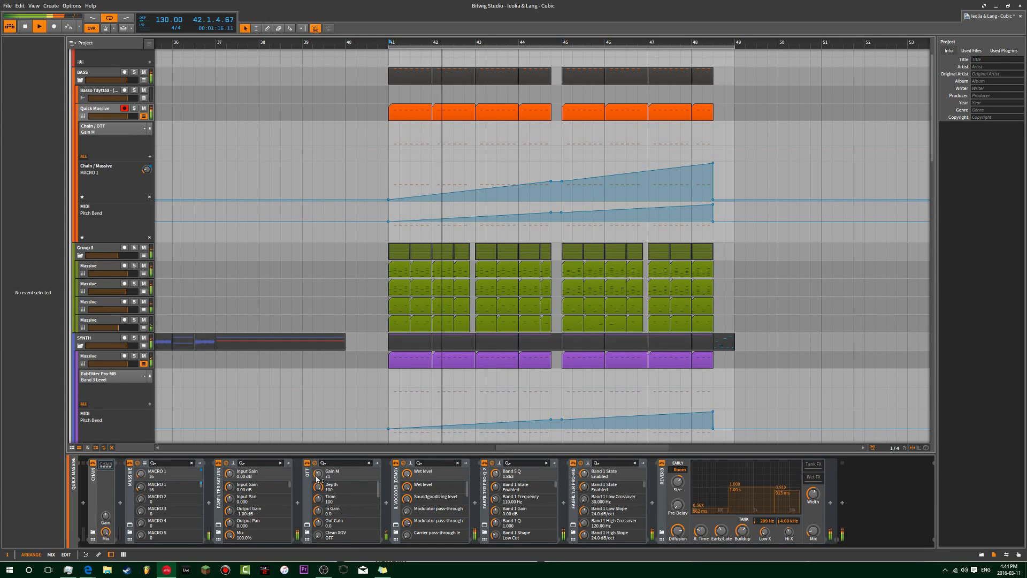
# - Compare the Quick Massive sound with OTT off and on, and reduce OTT's Depth to 56 %
pyautogui.click(306, 463)
pyautogui.click(306, 463)
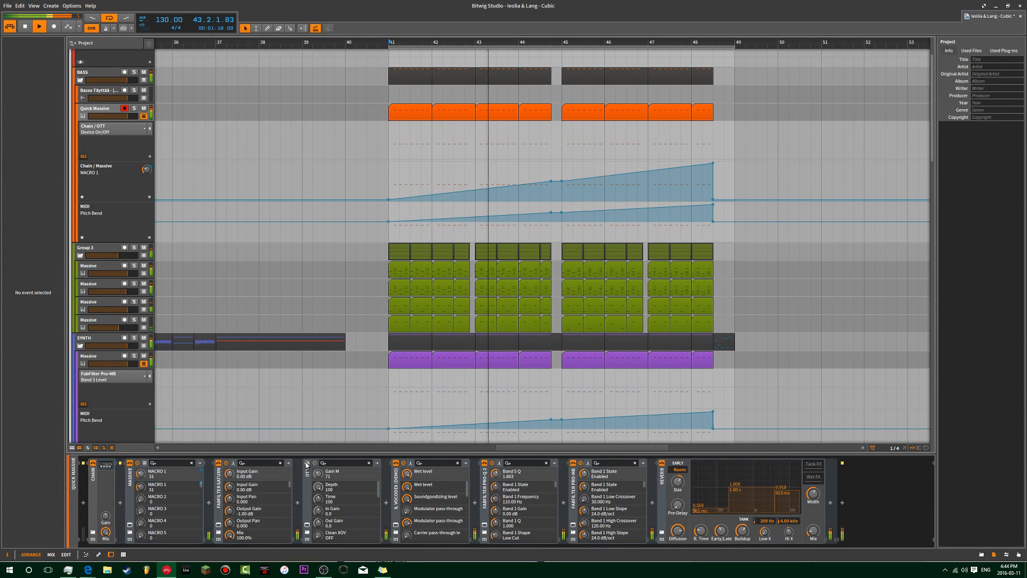
pyautogui.click(307, 525)
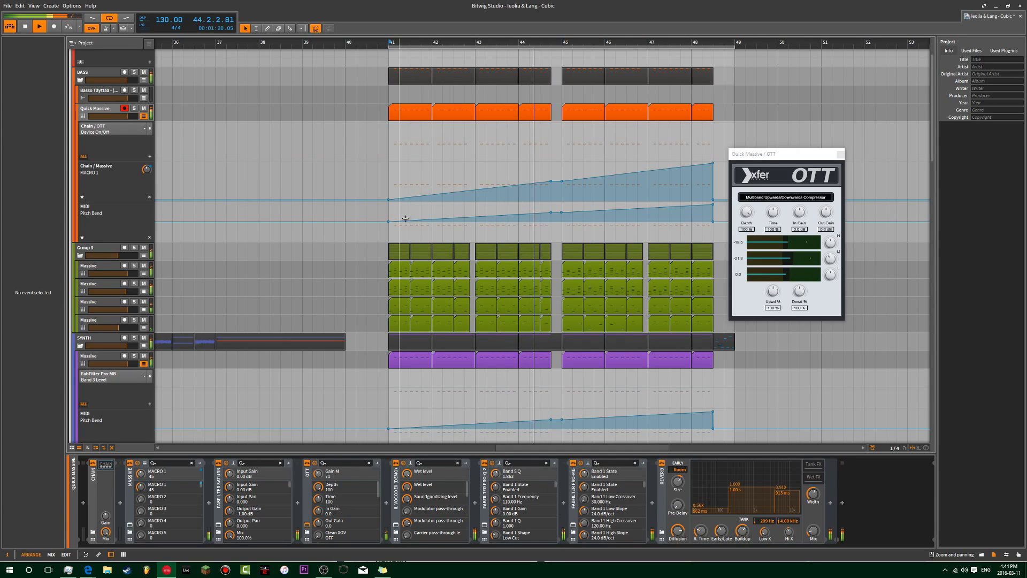
pyautogui.moveTo(746, 213); pyautogui.dragTo(745, 258)
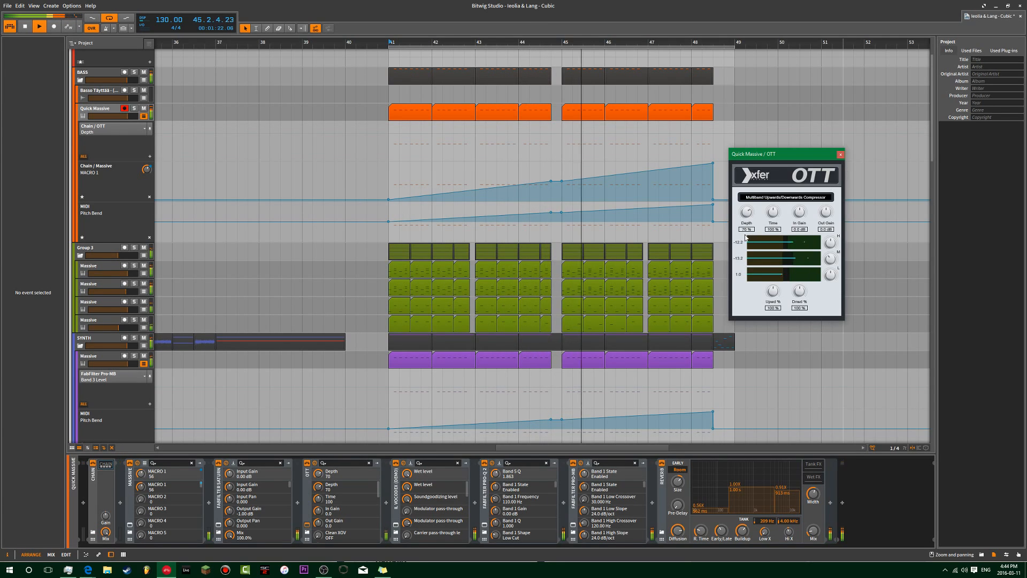
pyautogui.click(840, 155)
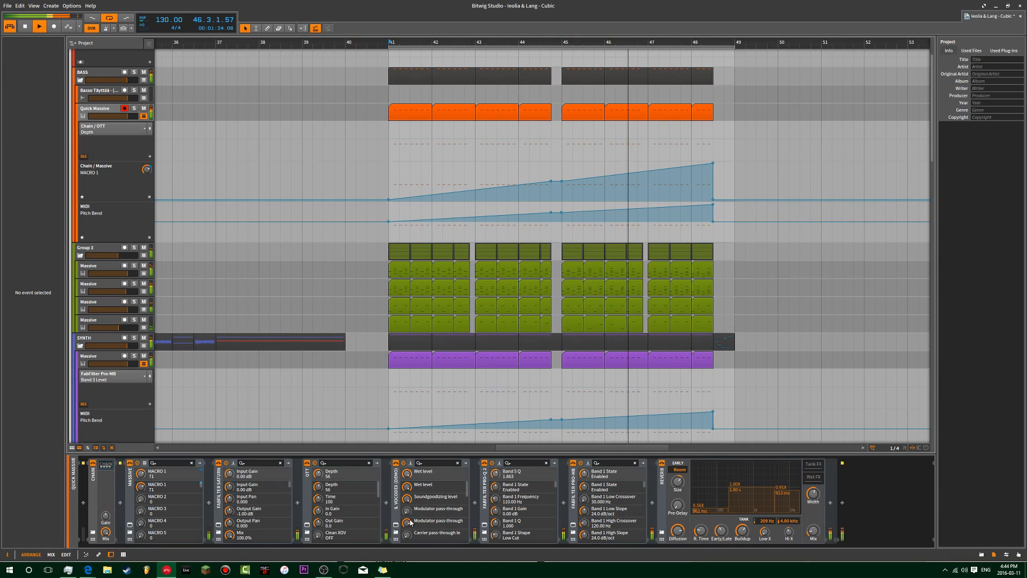
# - Adjust Vocodex's bandwidth on Quick Massive, set its band count to 76, and compare the sound with Vocodex bypassed
pyautogui.moveTo(518, 206); pyautogui.dragTo(517, 160)
pyautogui.moveTo(495, 239)
pyautogui.mouseDown()
pyautogui.moveTo(499, 252)
pyautogui.moveTo(495, 221)
pyautogui.moveTo(518, 214)
pyautogui.moveTo(498, 250)
pyautogui.mouseUp()
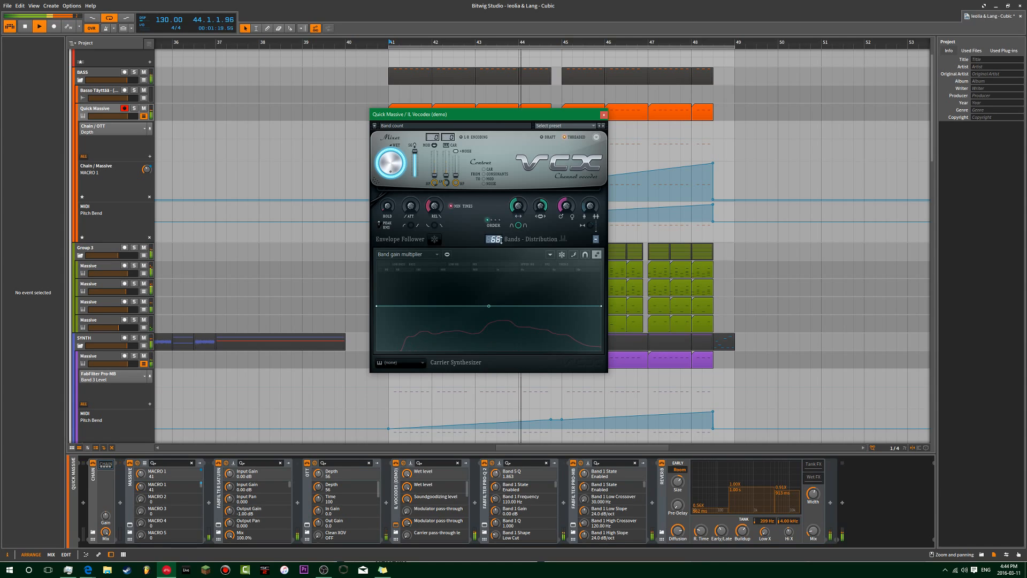
pyautogui.click(396, 464)
pyautogui.click(395, 463)
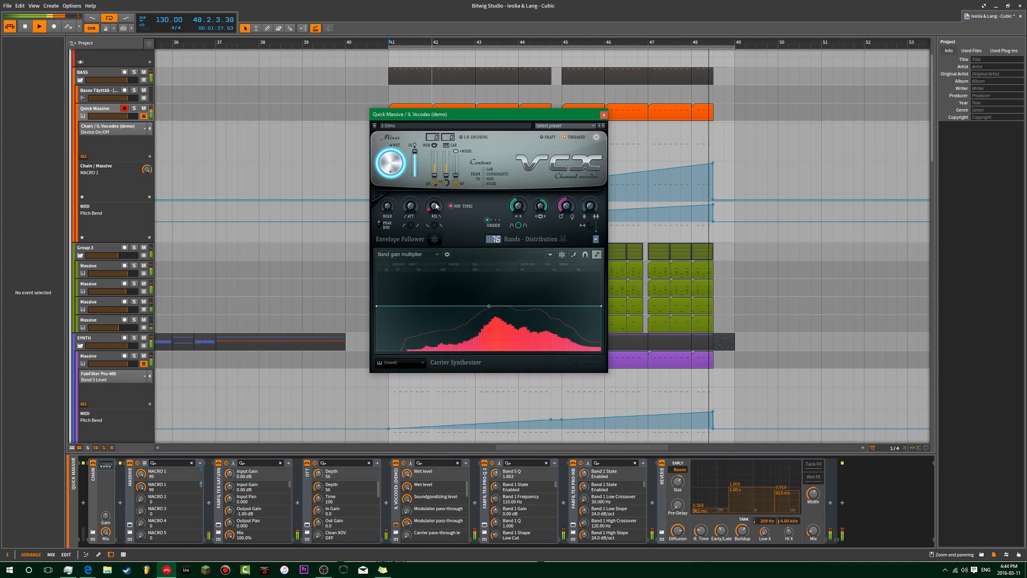
# - Adjust Vocodex's band distribution knobs while playing Quick Massive in solo, clear the solo, and close Vocodex
pyautogui.click(134, 109)
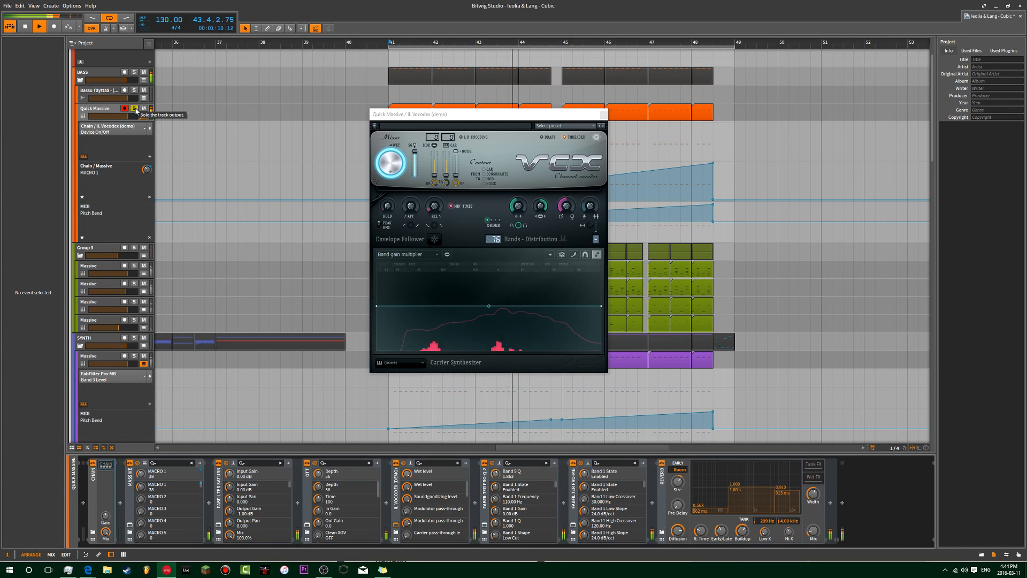
pyautogui.moveTo(563, 219); pyautogui.dragTo(560, 209)
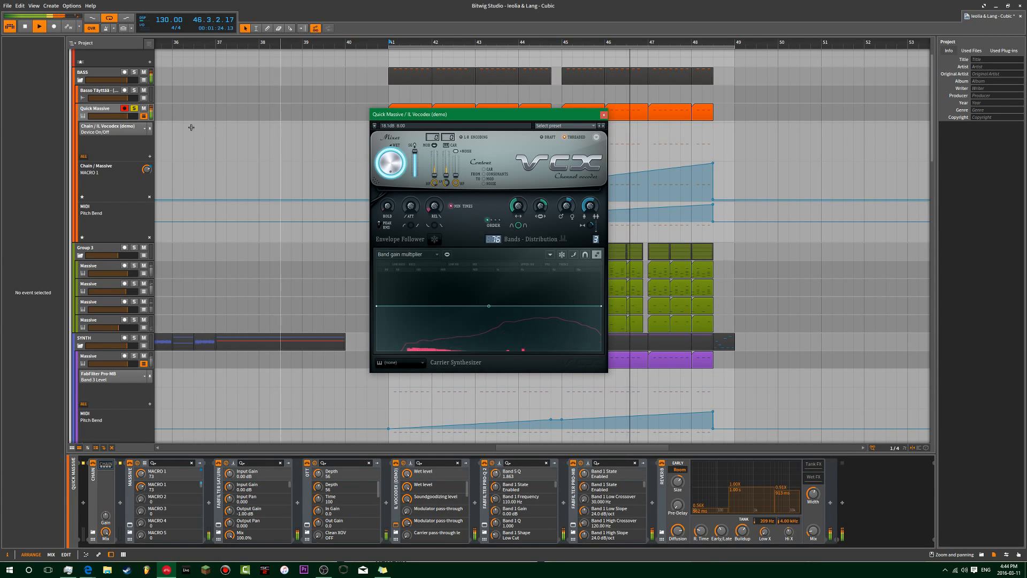
pyautogui.click(134, 108)
pyautogui.press('space')
pyautogui.press('space')
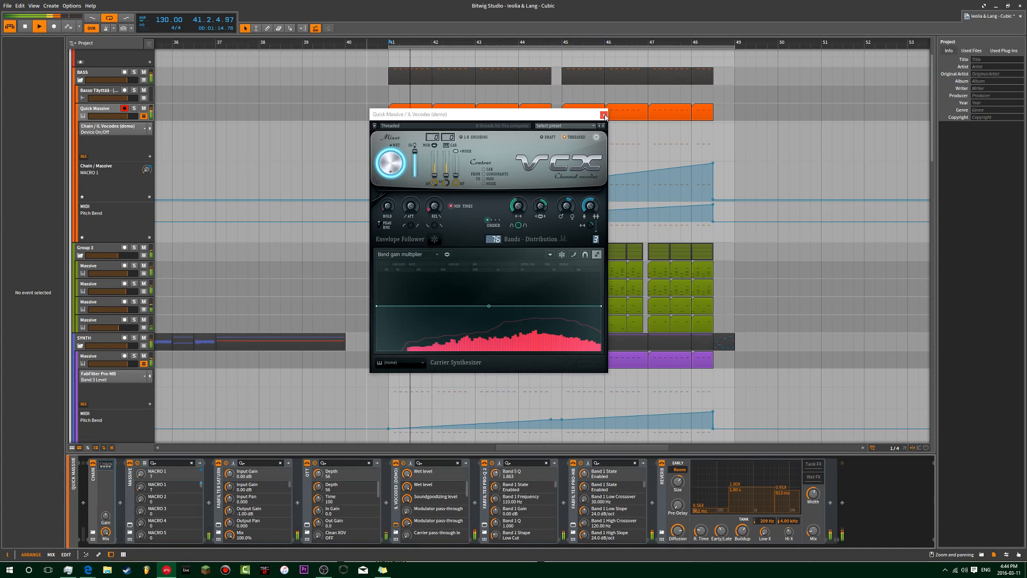
pyautogui.click(604, 115)
# - Open the Massive synth on the Quick Massive track and listen to the track in solo
pyautogui.scroll(-5, 369, 374)
pyautogui.scroll(6, 378, 356)
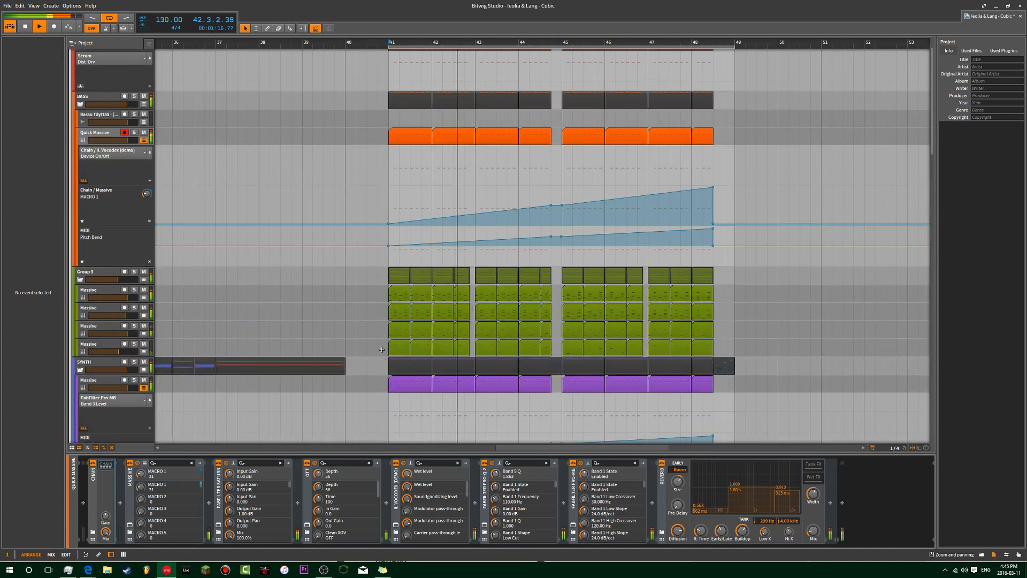
pyautogui.scroll(2, 380, 332)
pyautogui.click(113, 167)
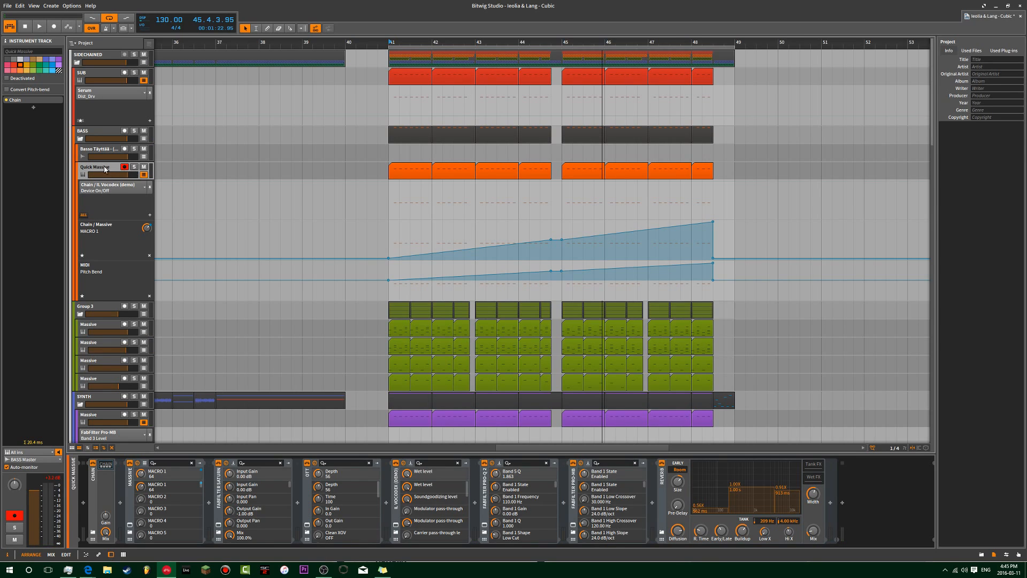
pyautogui.click(176, 490)
pyautogui.click(129, 524)
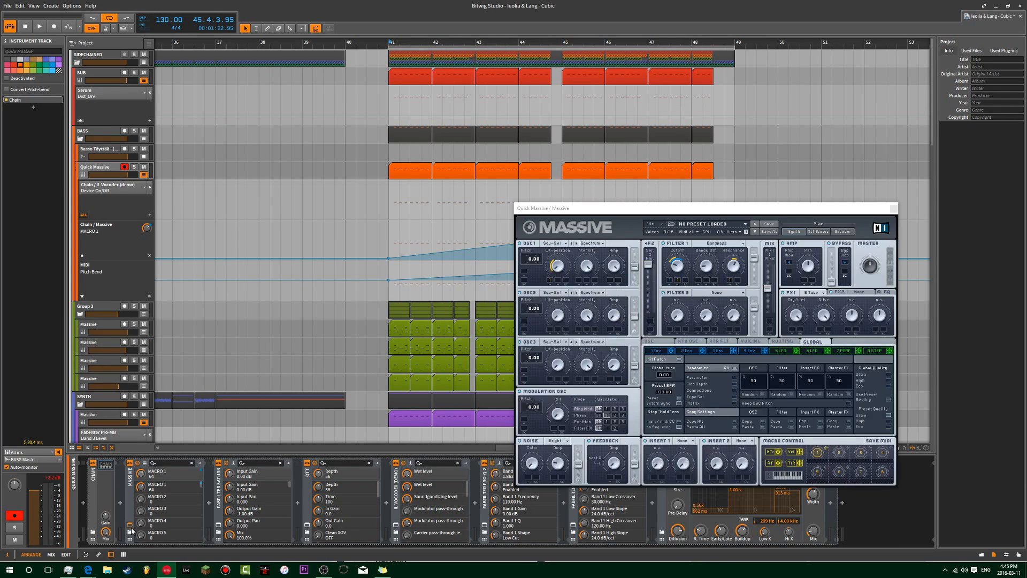
pyautogui.moveTo(567, 208); pyautogui.dragTo(272, 123)
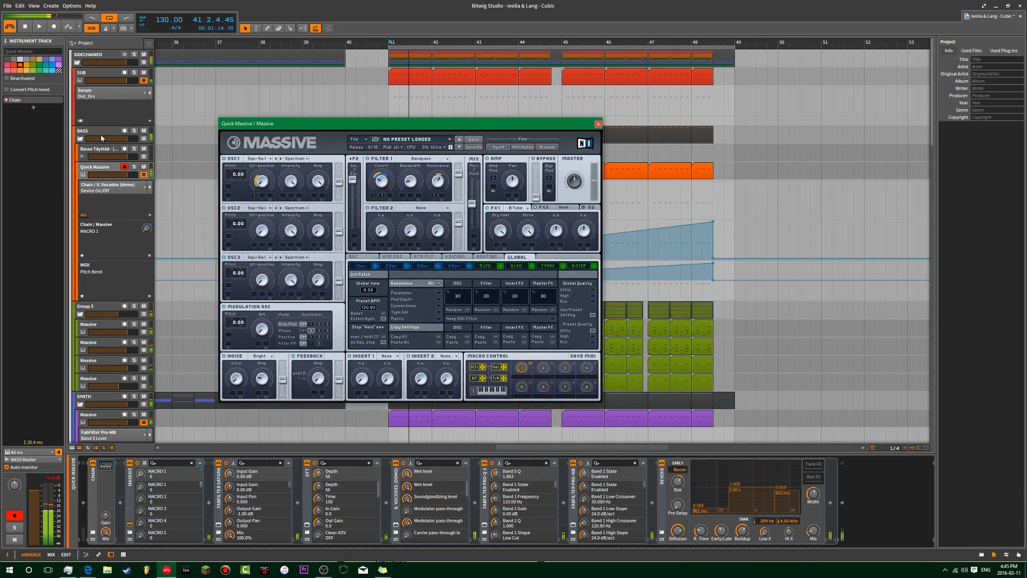
pyautogui.click(134, 167)
pyautogui.press('space')
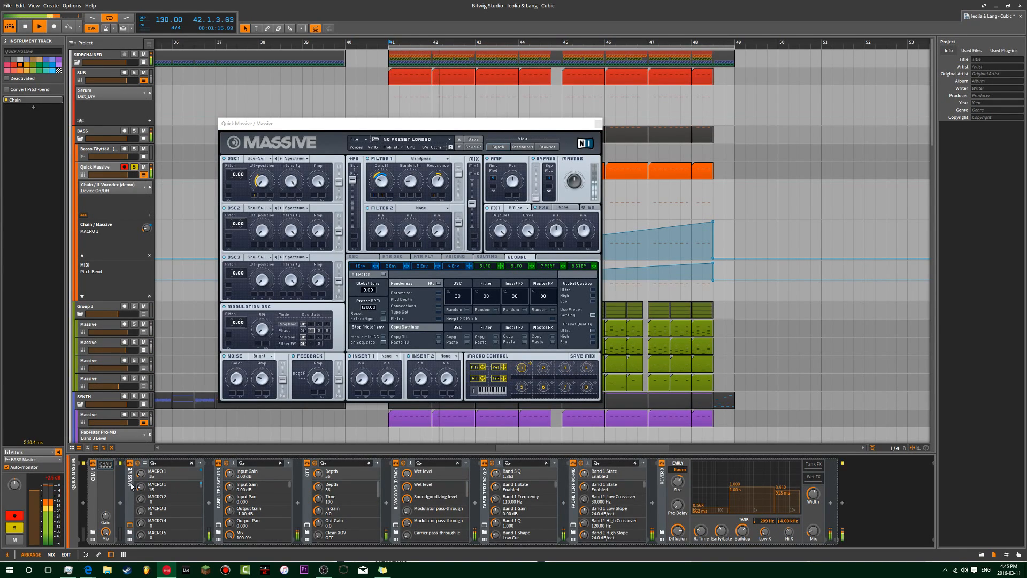
pyautogui.press('space')
# - Move Massive out of its Chain device to the start of the track's device chain
pyautogui.click(199, 494)
pyautogui.moveTo(132, 498); pyautogui.dragTo(111, 481)
pyautogui.press('space')
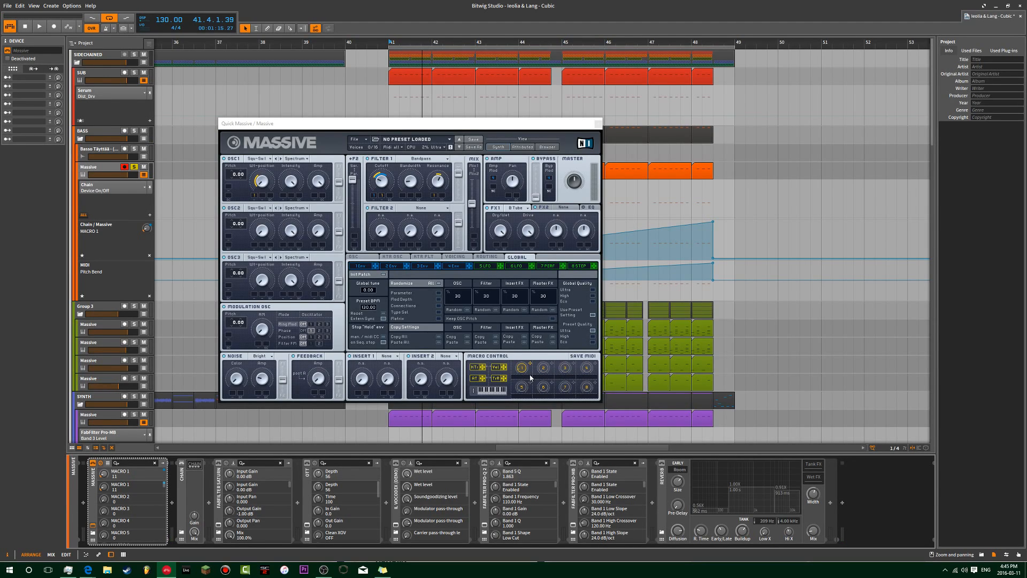
# - Try Massive's Macro 1 by hand at 99 and restore its automation control
pyautogui.click(519, 373)
pyautogui.press('space')
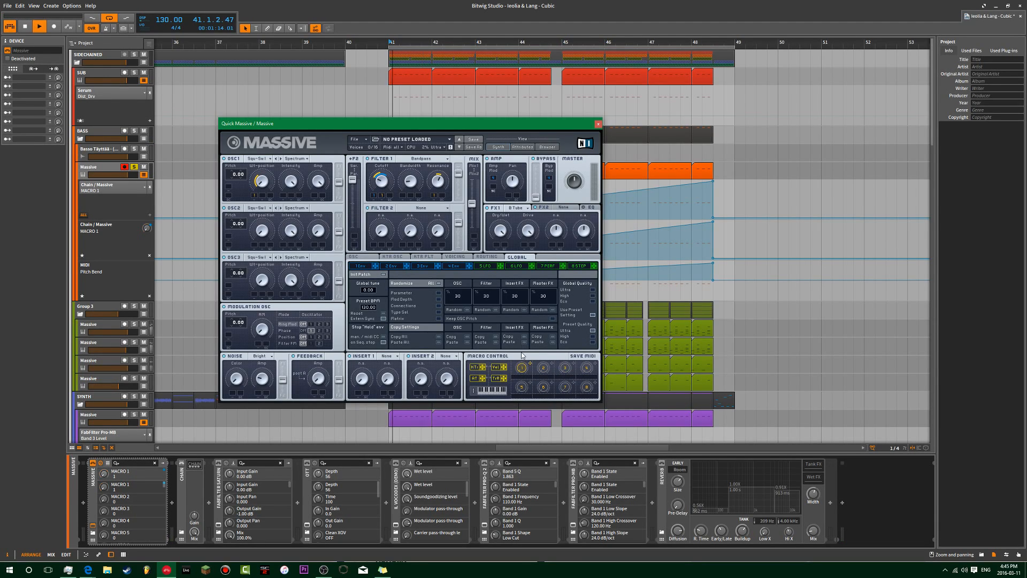
pyautogui.press('space')
pyautogui.press('space')
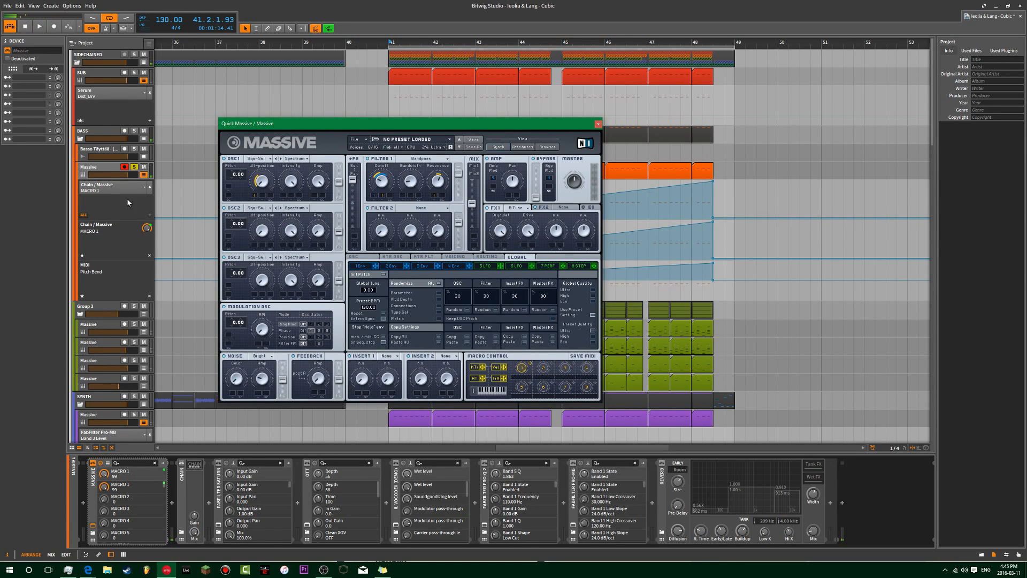
pyautogui.rightClick(146, 227)
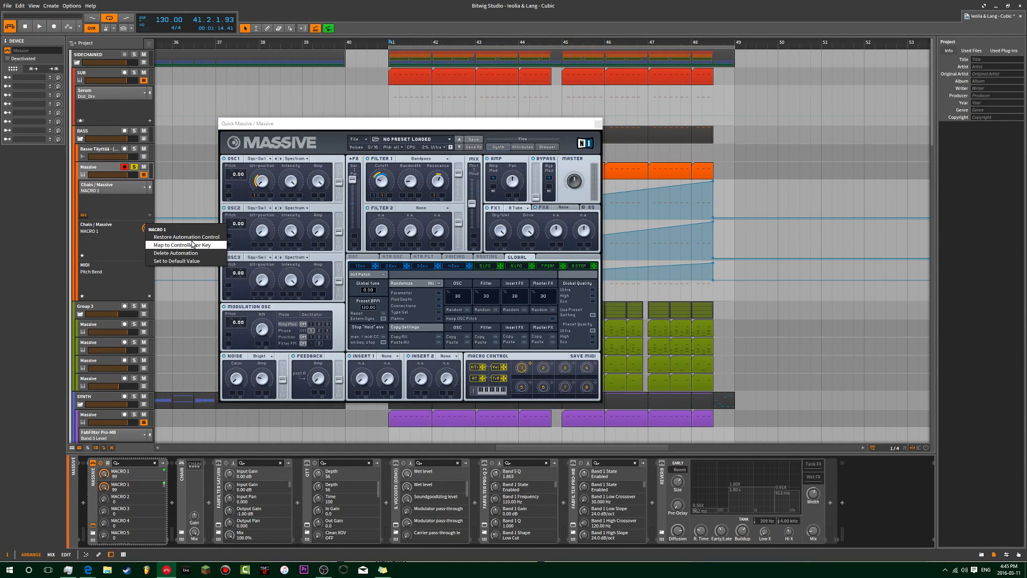
pyautogui.click(189, 237)
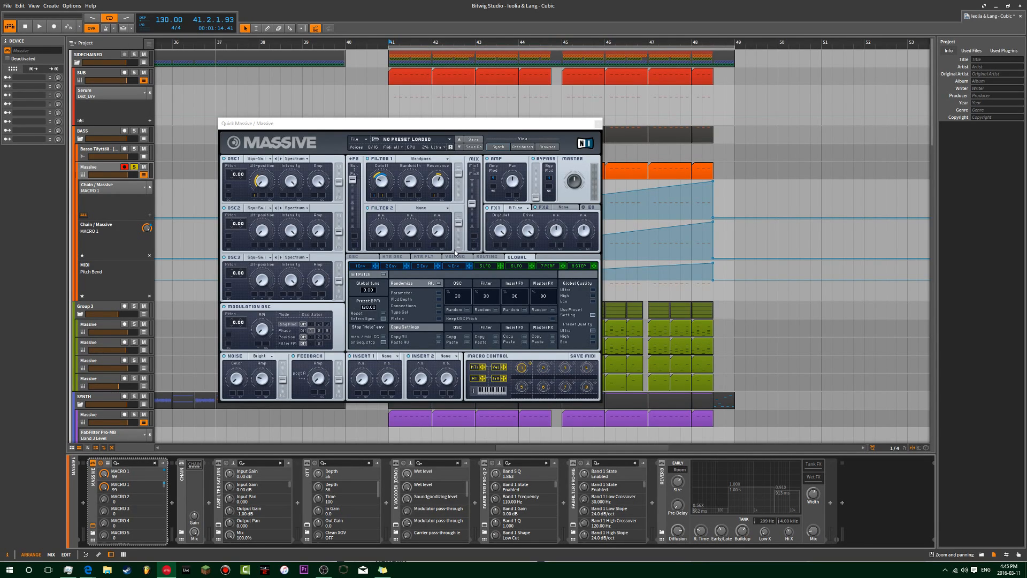
# - Set Massive's modulation oscillator to Phase mode and listen to the soloed track
pyautogui.click(300, 331)
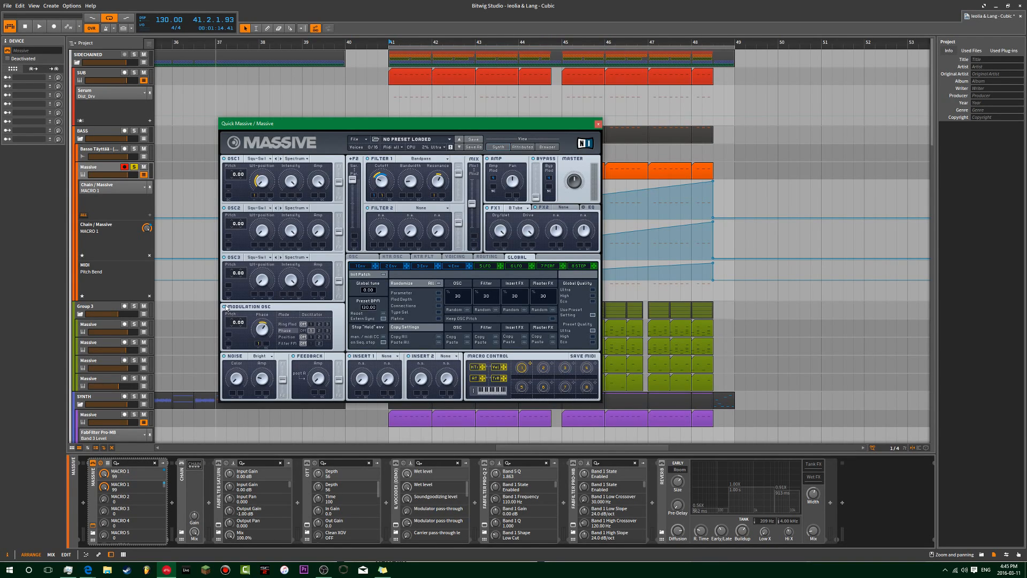
pyautogui.press('space')
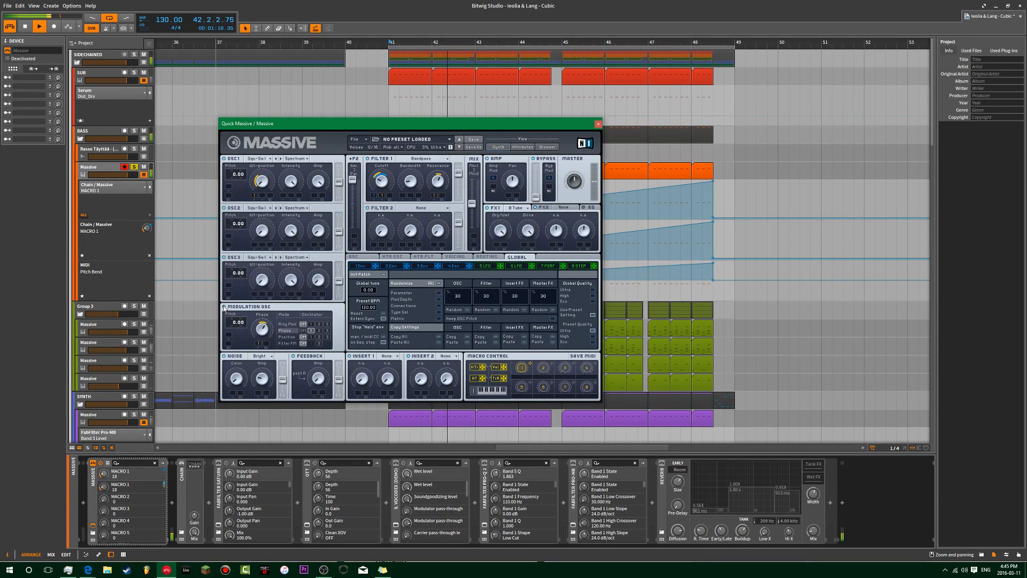
pyautogui.press('space')
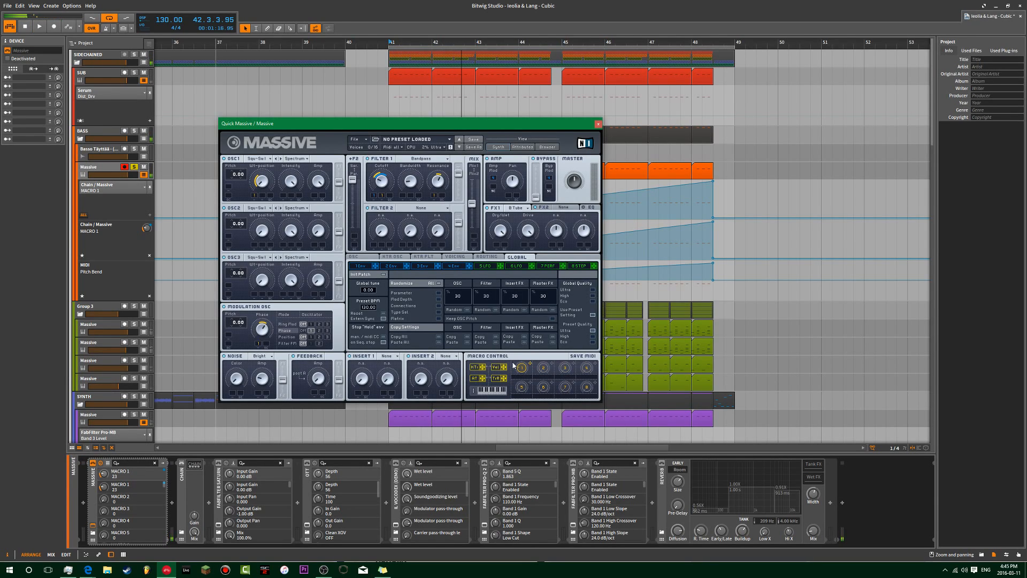
# - Examine Massive's oscillator, key tracking, voicing and routing pages and its first two envelopes
pyautogui.click(354, 257)
pyautogui.click(455, 257)
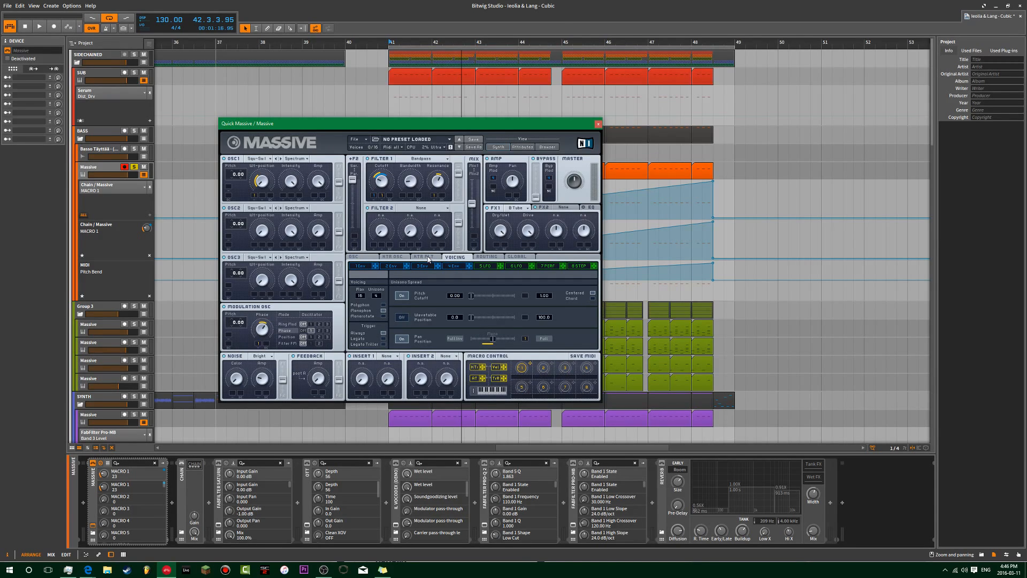
pyautogui.click(426, 257)
pyautogui.click(393, 256)
pyautogui.click(362, 257)
pyautogui.click(459, 258)
pyautogui.click(487, 258)
pyautogui.click(399, 257)
pyautogui.click(370, 258)
pyautogui.click(397, 258)
pyautogui.click(368, 267)
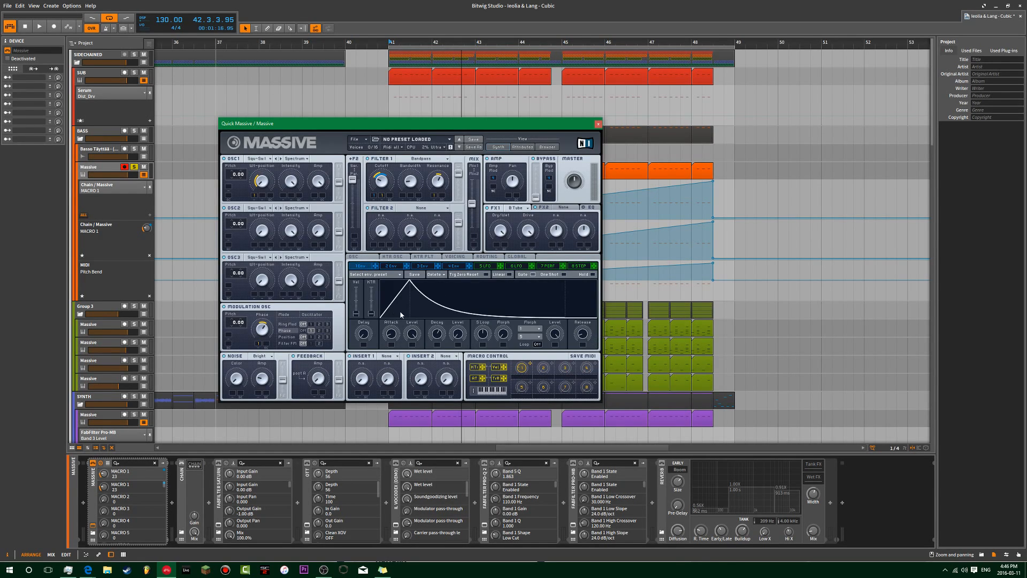
pyautogui.click(395, 266)
# - Play the track, remove the 12.00 modulation from OSC1's pitch, and close Massive
pyautogui.press('space')
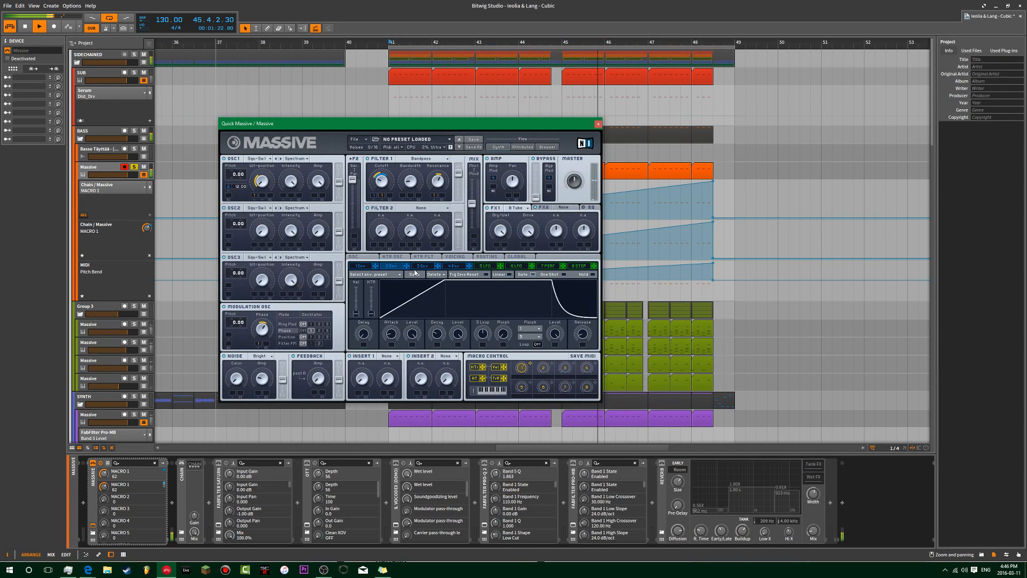
pyautogui.rightClick(229, 187)
pyautogui.click(238, 198)
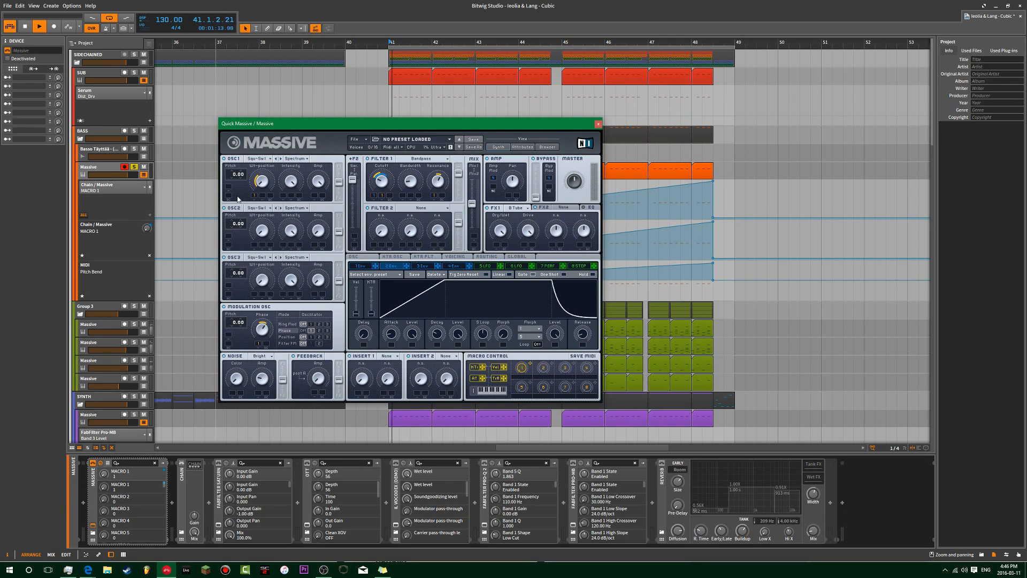
pyautogui.click(598, 123)
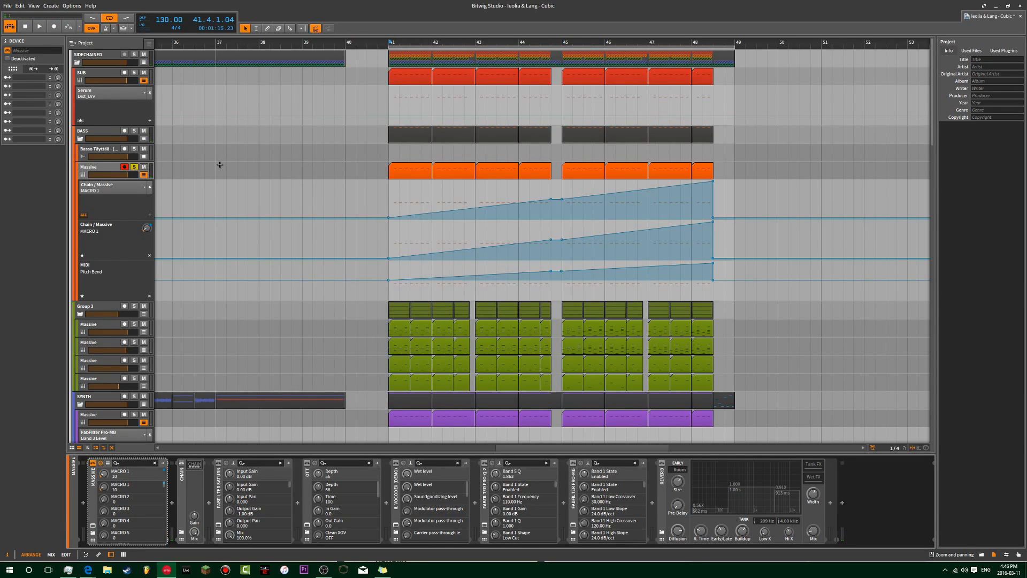
# - Duplicate the Massive track in the BASS group and show the copy's automation lane
pyautogui.click(95, 170)
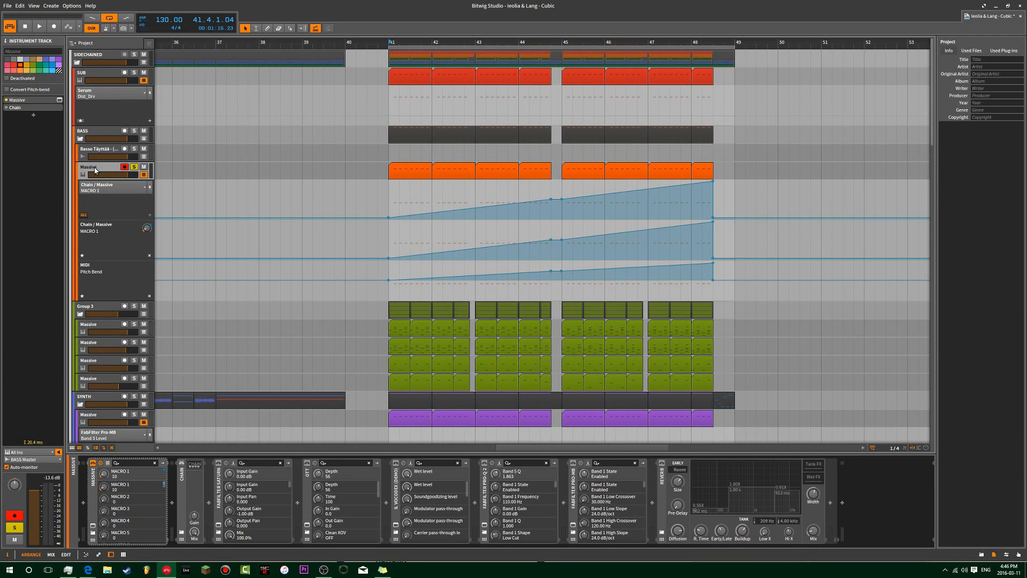
pyautogui.hotkey('ctrl', 'd')
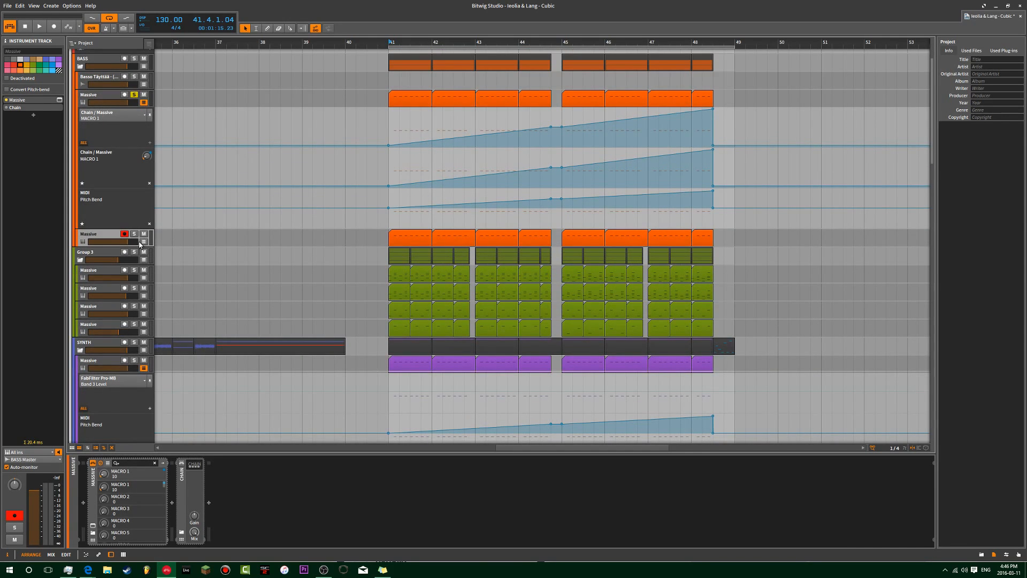
pyautogui.click(144, 242)
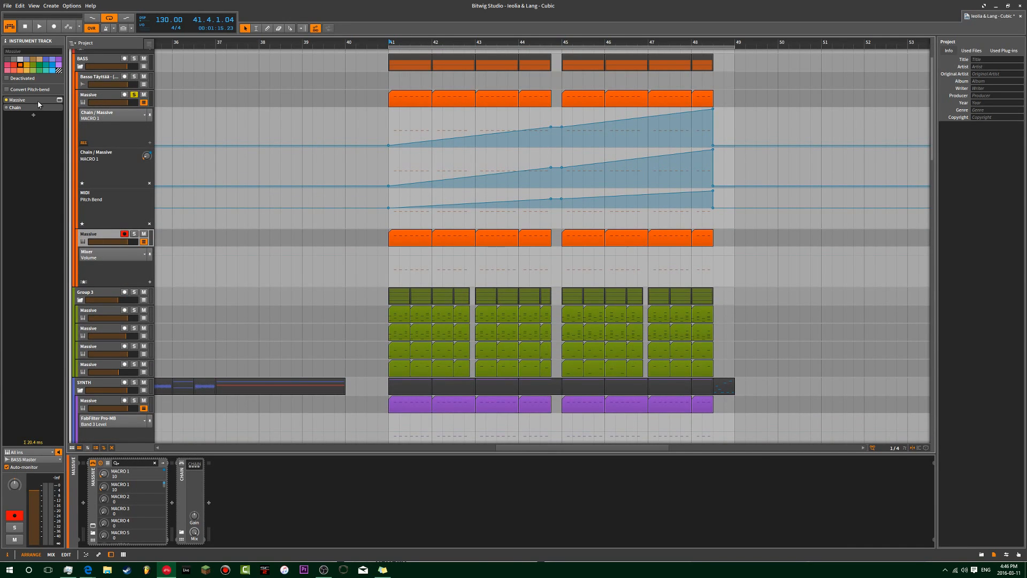
# - Open the duplicate track's Massive and load the SYN - woop sound
pyautogui.click(59, 102)
pyautogui.moveTo(581, 205); pyautogui.dragTo(276, 94)
pyautogui.click(356, 107)
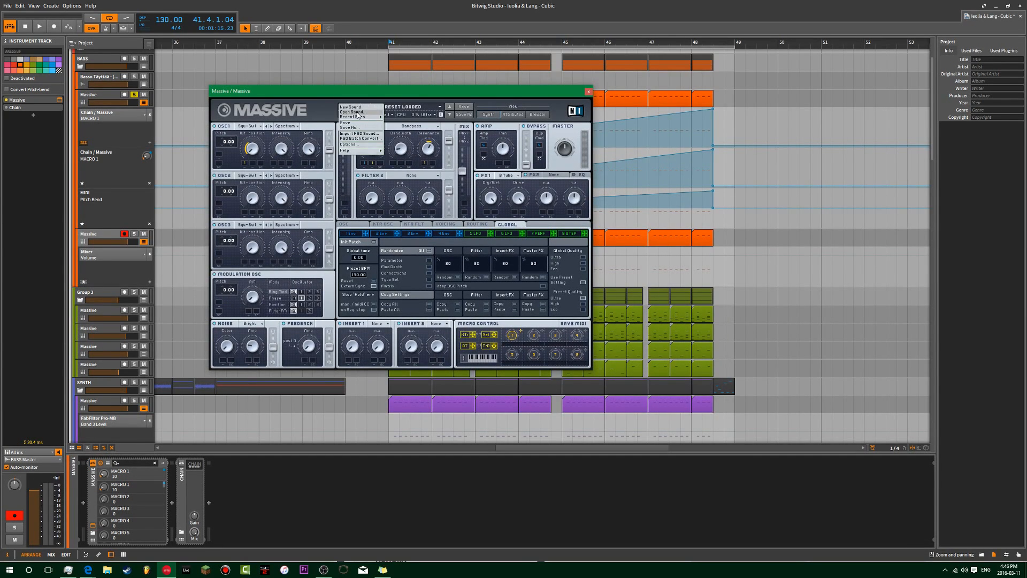
pyautogui.click(357, 112)
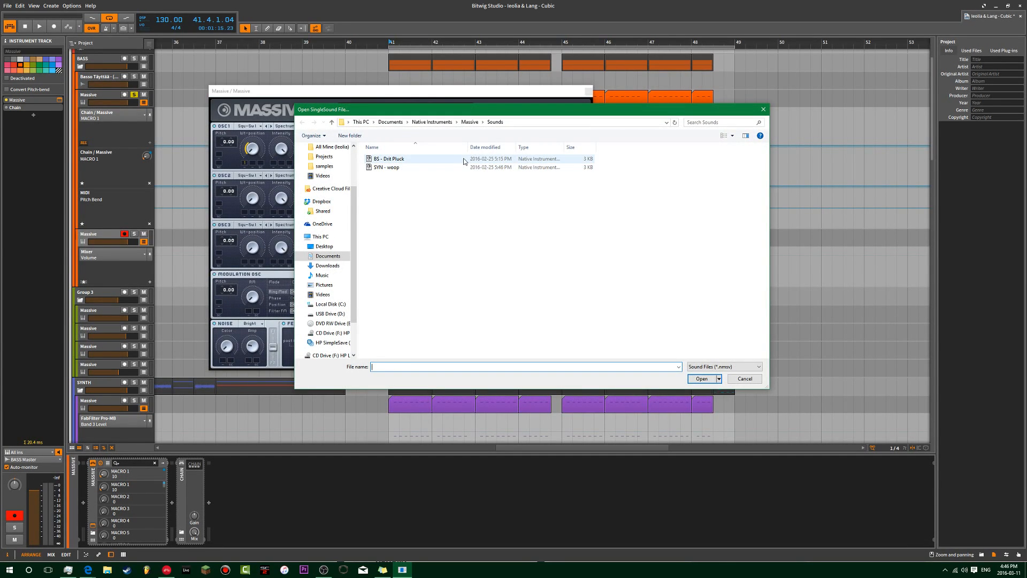
pyautogui.click(588, 168)
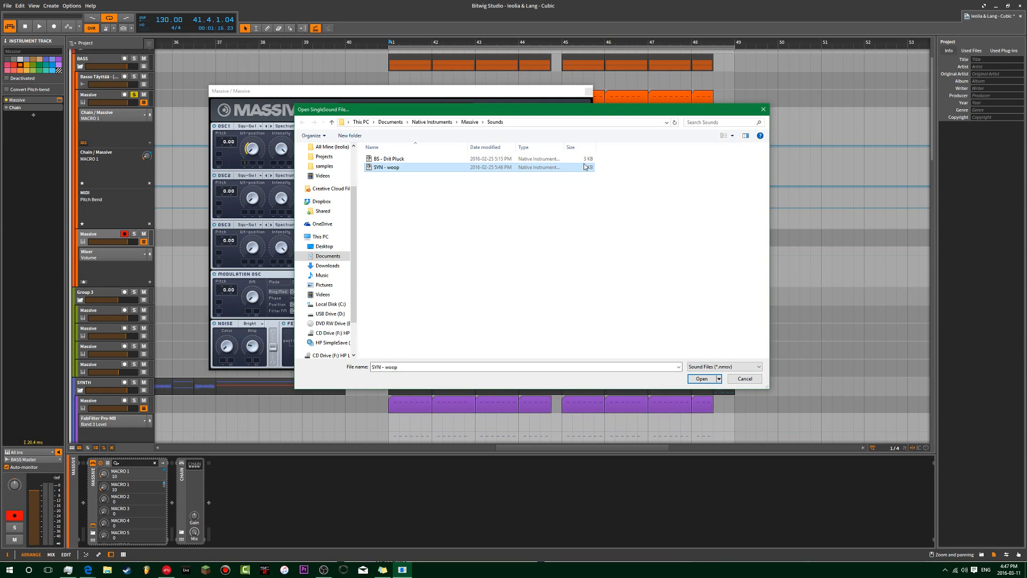
pyautogui.doubleClick(489, 166)
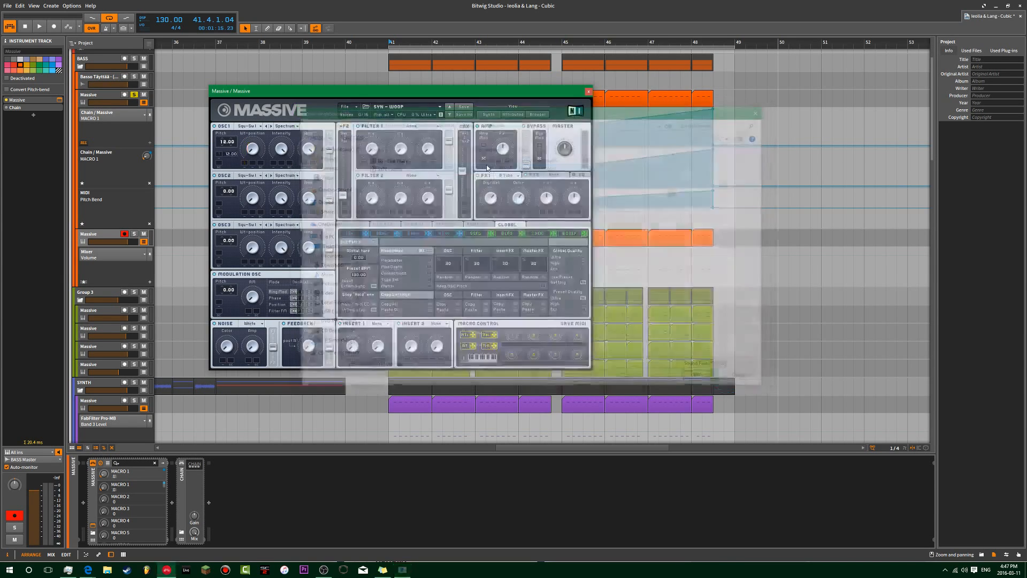
# - Solo the duplicate Massive track in place of the original and listen to it
pyautogui.moveTo(353, 95); pyautogui.dragTo(451, 100)
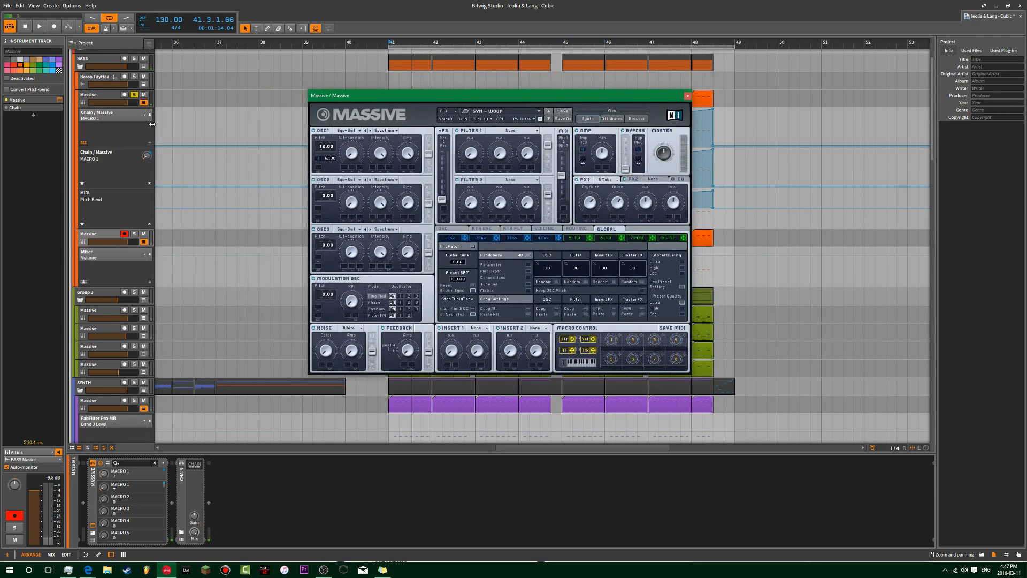
pyautogui.click(134, 235)
pyautogui.press('space')
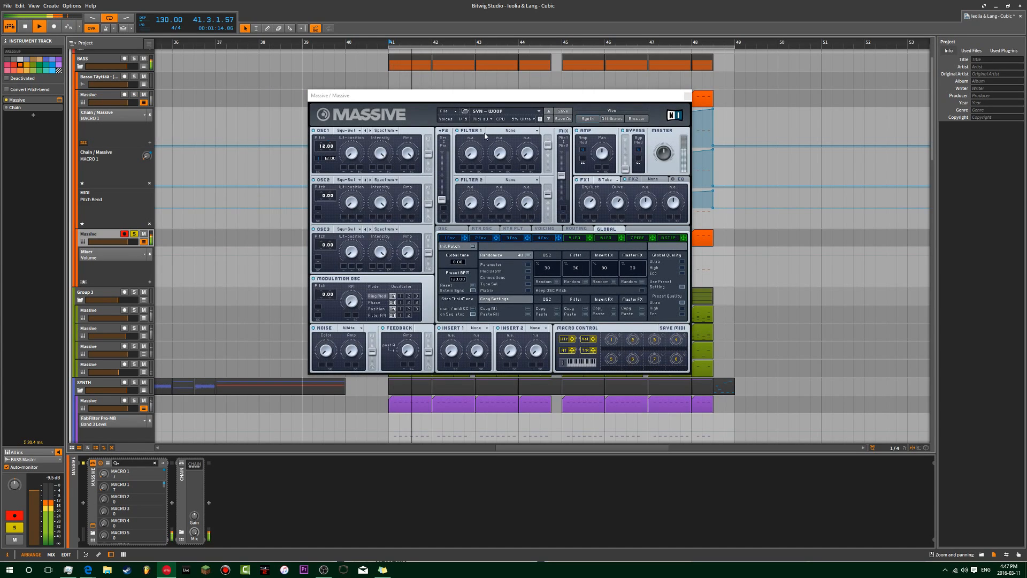
pyautogui.press('space')
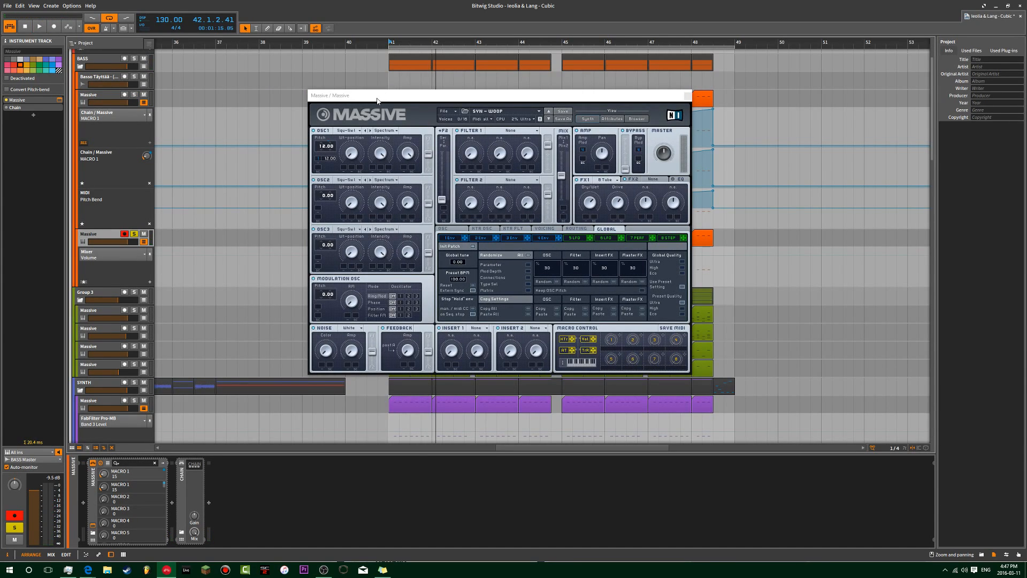
# - Start a new sound in the duplicate's Massive and set OSC1's wavetable position to 83
pyautogui.moveTo(377, 100); pyautogui.dragTo(325, 103)
pyautogui.click(396, 117)
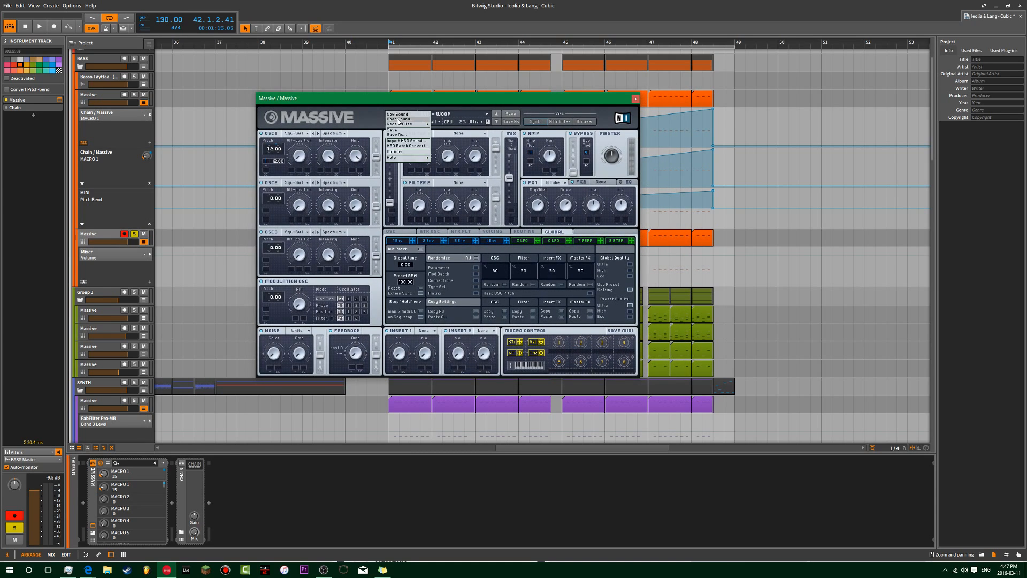
pyautogui.click(404, 124)
pyautogui.click(763, 109)
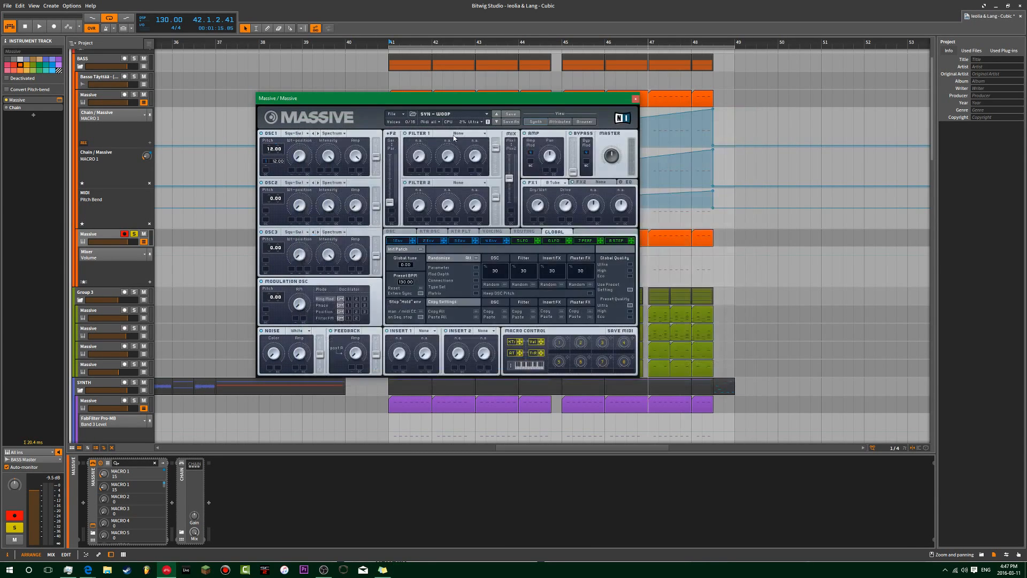
pyautogui.click(402, 113)
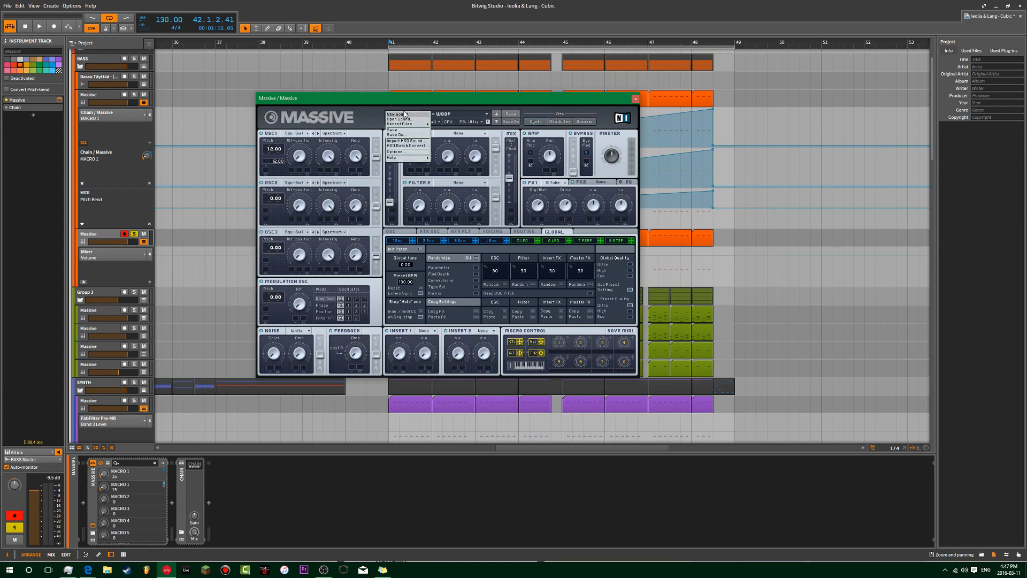
pyautogui.click(405, 114)
pyautogui.click(298, 152)
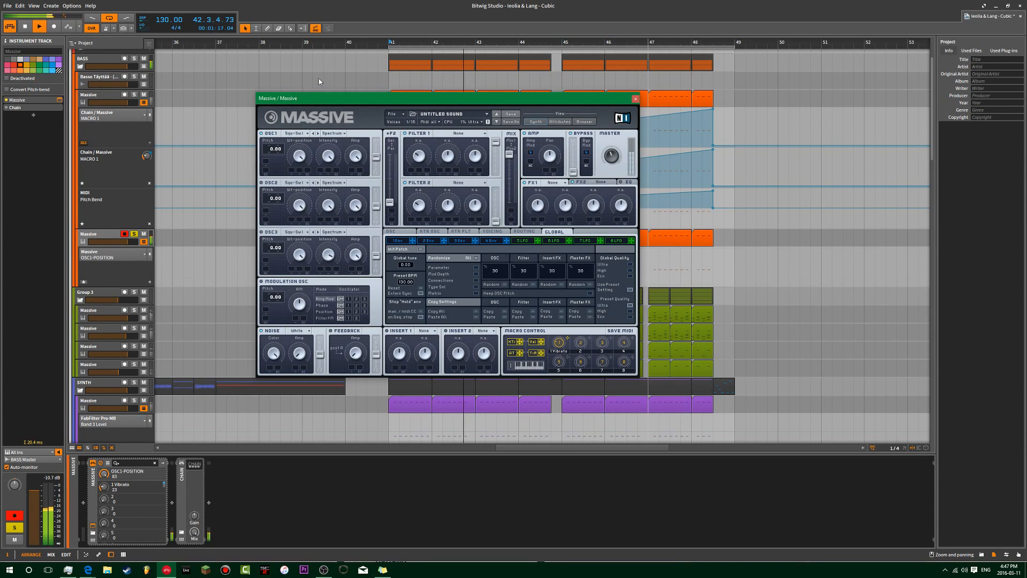
# - Set the wavetables of OSC1 and OSC2 to Sin-Square in the duplicate's Massive and listen to the result
pyautogui.click(295, 134)
pyautogui.click(337, 158)
pyautogui.click(295, 182)
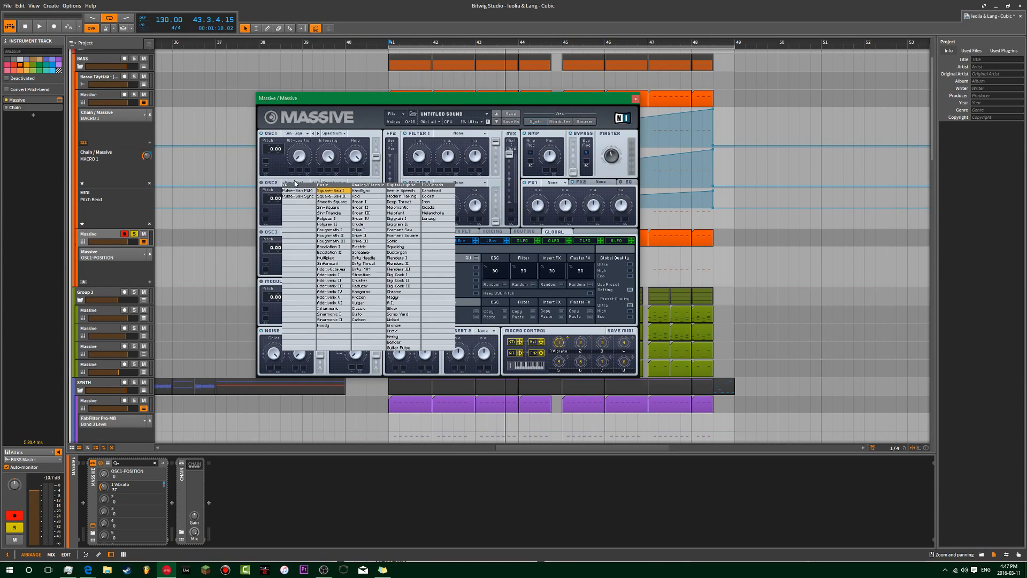
pyautogui.click(343, 208)
pyautogui.press('space')
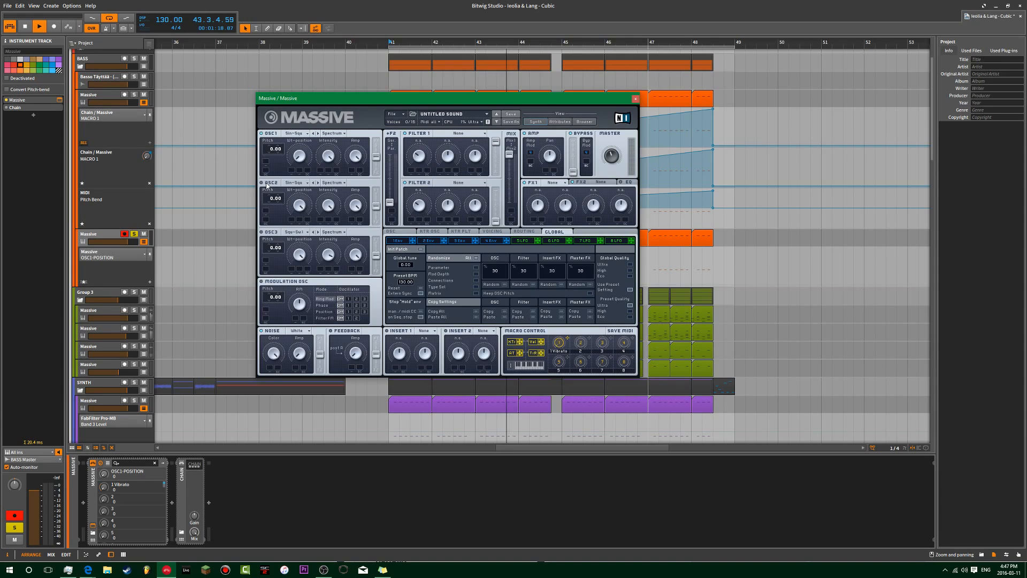
pyautogui.press('space')
pyautogui.press('space')
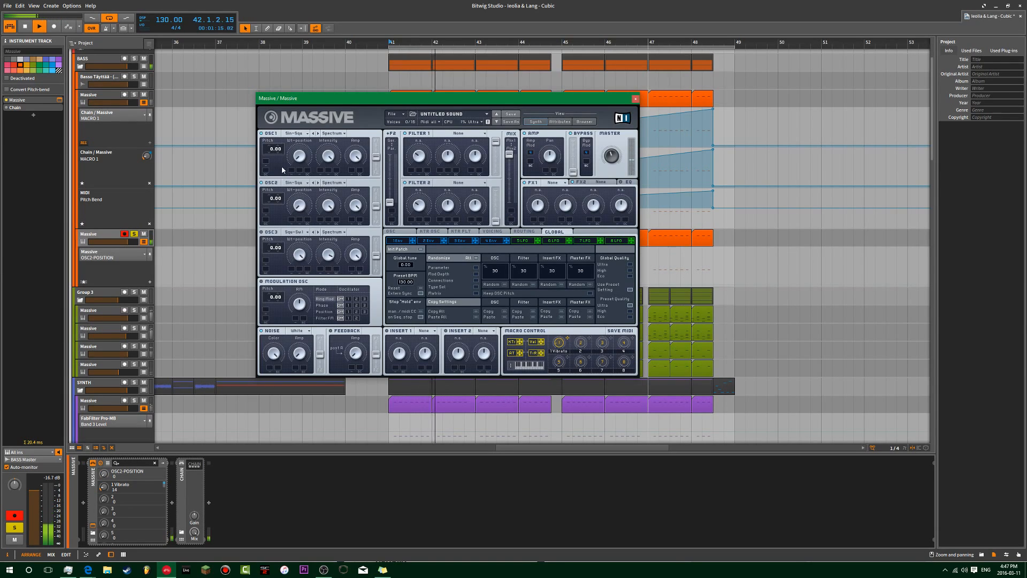
# - Set OSC2's pitch to 24.00 and load Brauner Tube in FX1 with its Drive at 100
pyautogui.moveTo(274, 205); pyautogui.dragTo(274, 198)
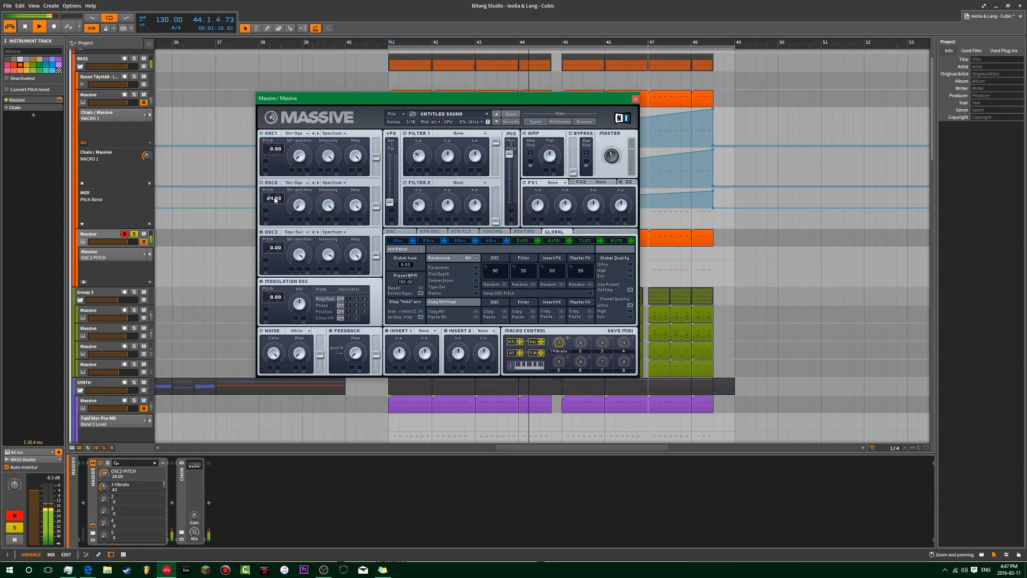
pyautogui.click(558, 184)
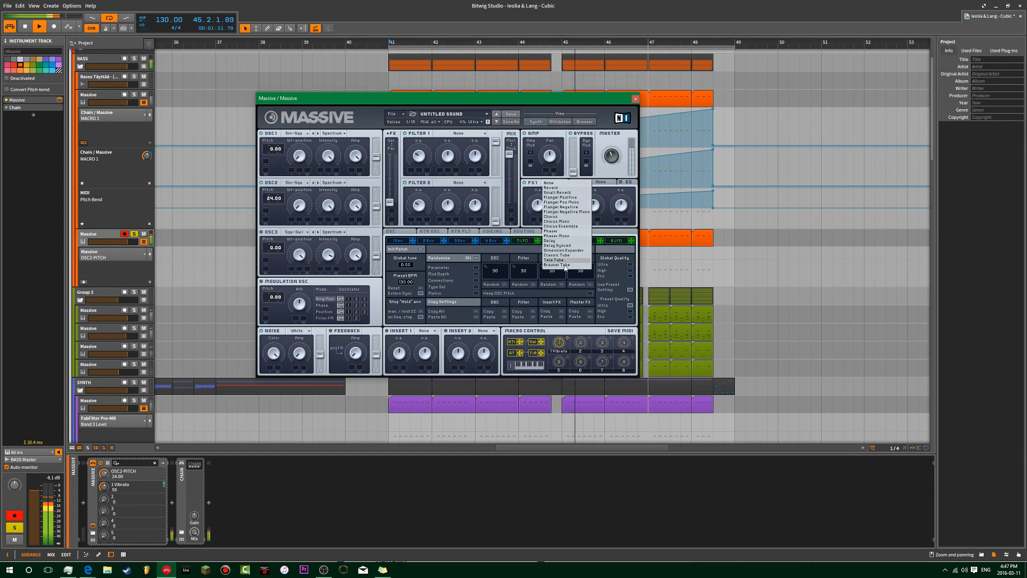
pyautogui.click(551, 264)
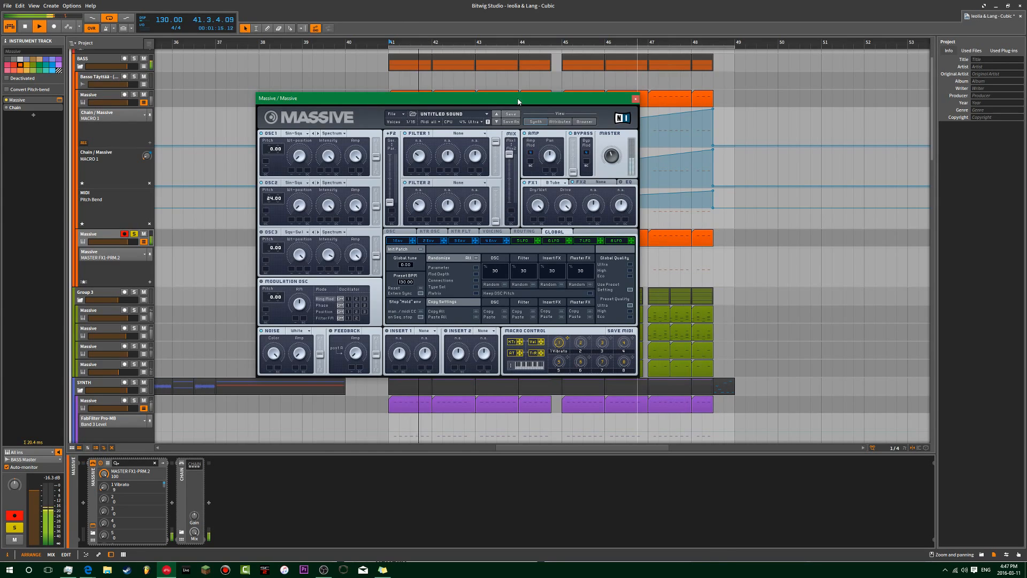
# - Try the duplicate Massive track's clips an octave higher, and transpose them back down an octave
pyautogui.moveTo(518, 102); pyautogui.dragTo(587, 322)
pyautogui.moveTo(745, 223)
pyautogui.mouseDown()
pyautogui.moveTo(375, 240)
pyautogui.moveTo(745, 239)
pyautogui.mouseUp()
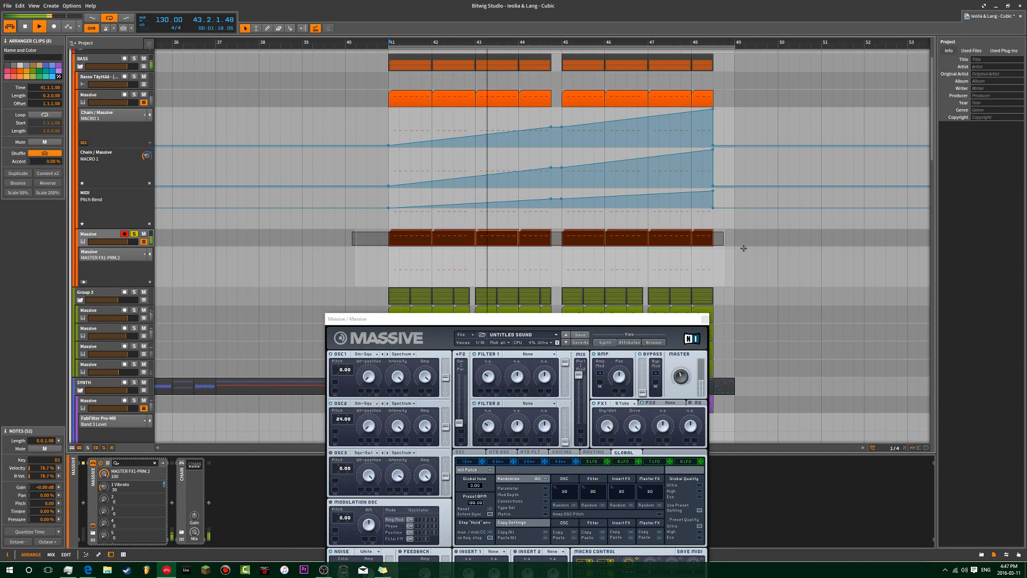
pyautogui.click(50, 542)
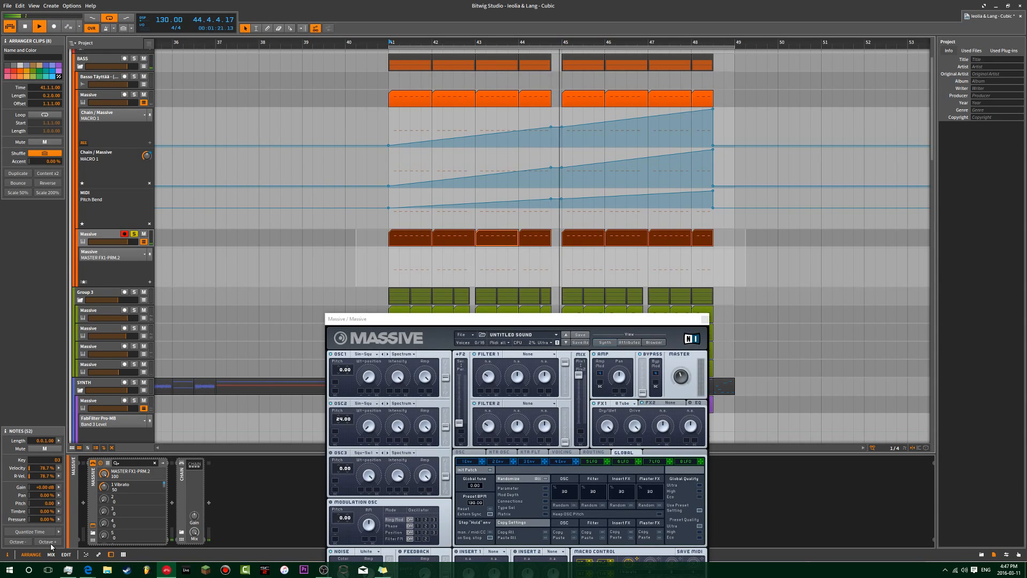
pyautogui.click(19, 542)
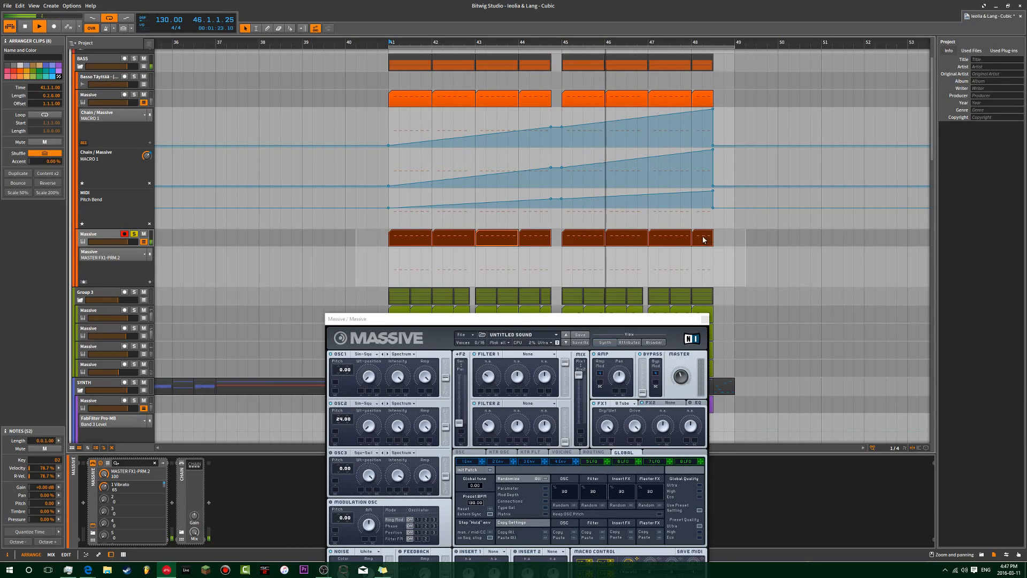
pyautogui.moveTo(512, 321); pyautogui.dragTo(495, 51)
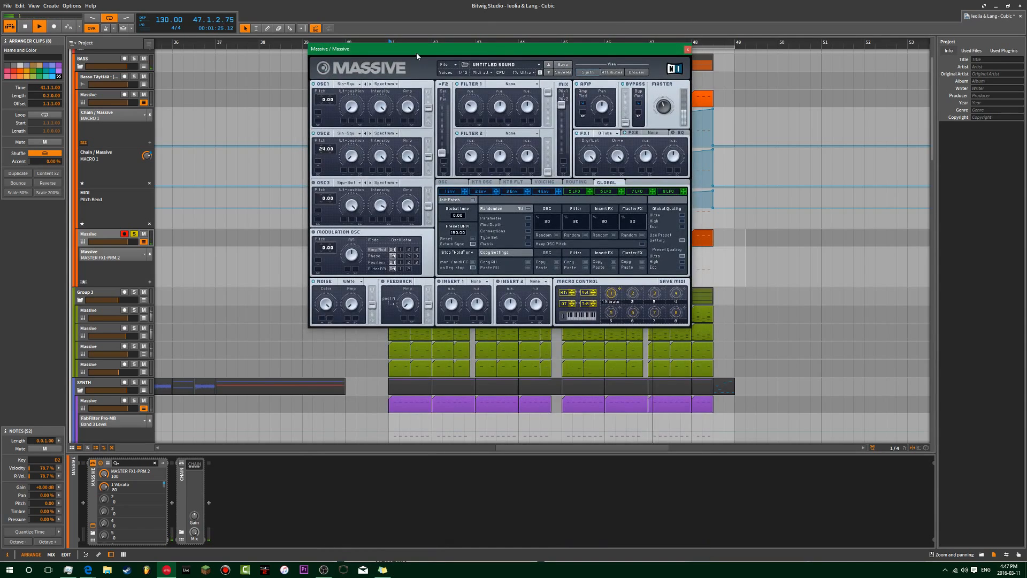
# - Reset OSC2's pitch to 0.00 in Massive and stop playback
pyautogui.moveTo(416, 55); pyautogui.dragTo(374, 80)
pyautogui.doubleClick(283, 173)
pyautogui.press('space')
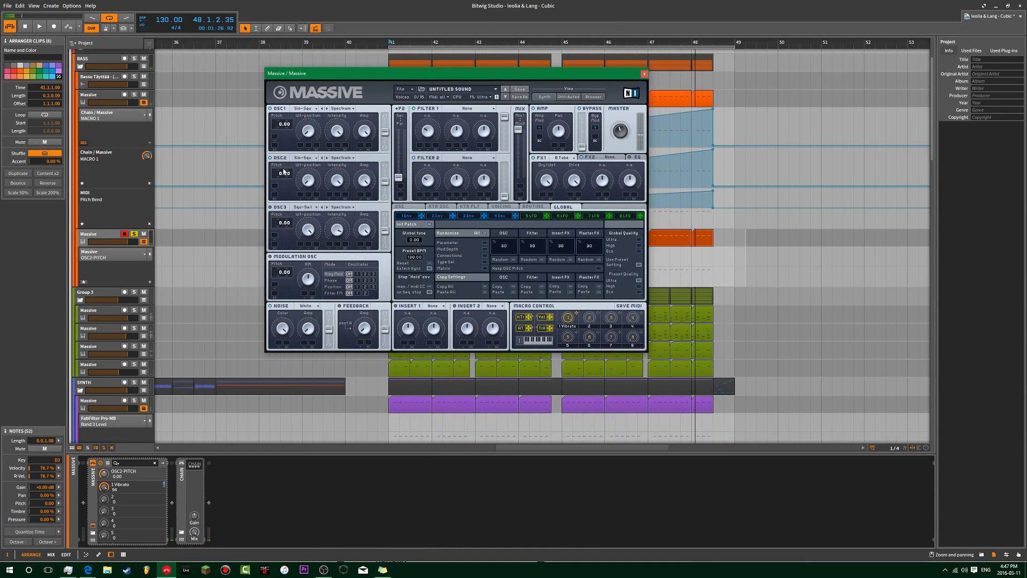
# - Modulate OSC2's pitch by 36.00 with a fast-decaying envelope 1 and set OSC1's amp to 35
pyautogui.click(410, 216)
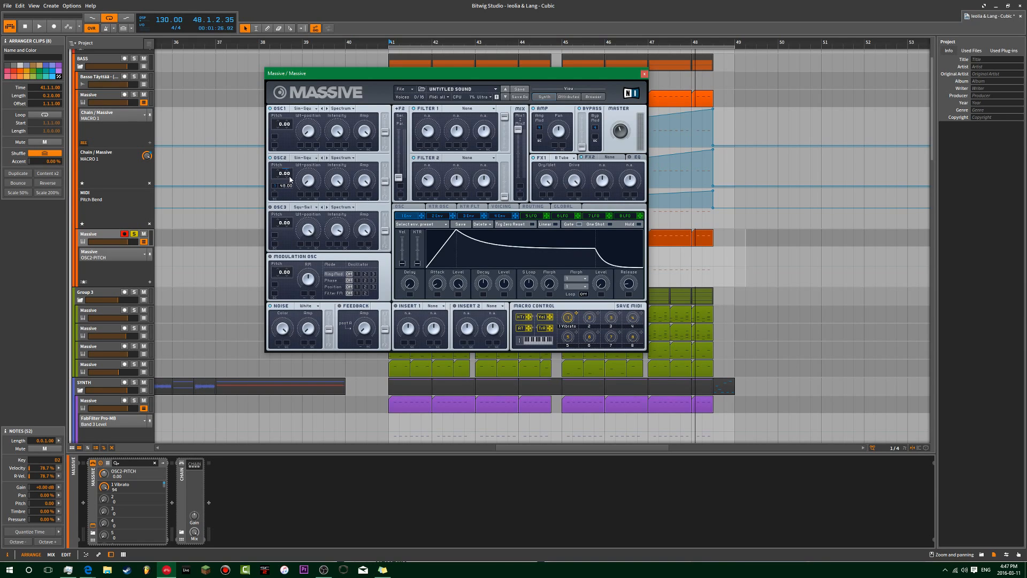
pyautogui.click(502, 216)
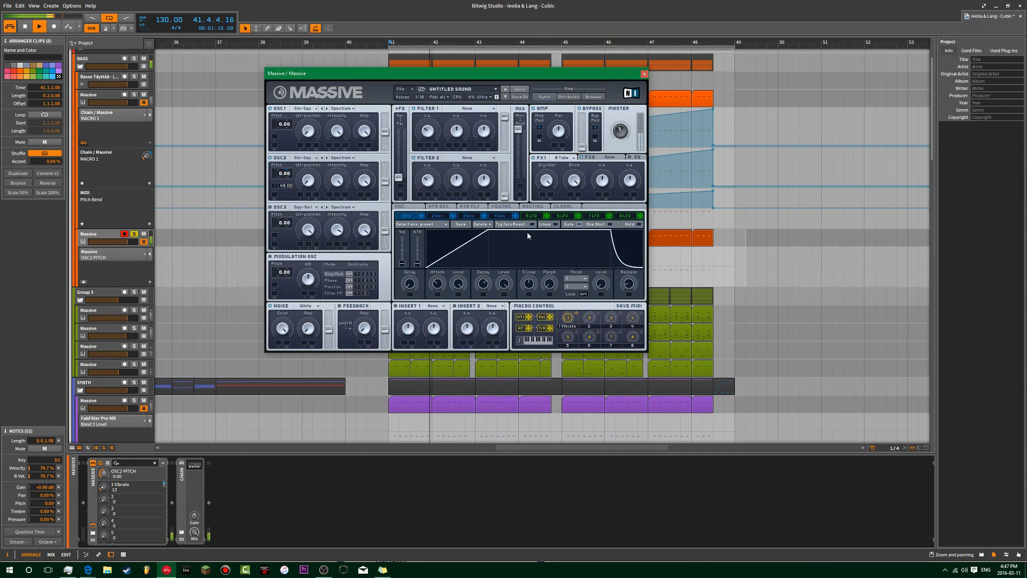
pyautogui.click(410, 216)
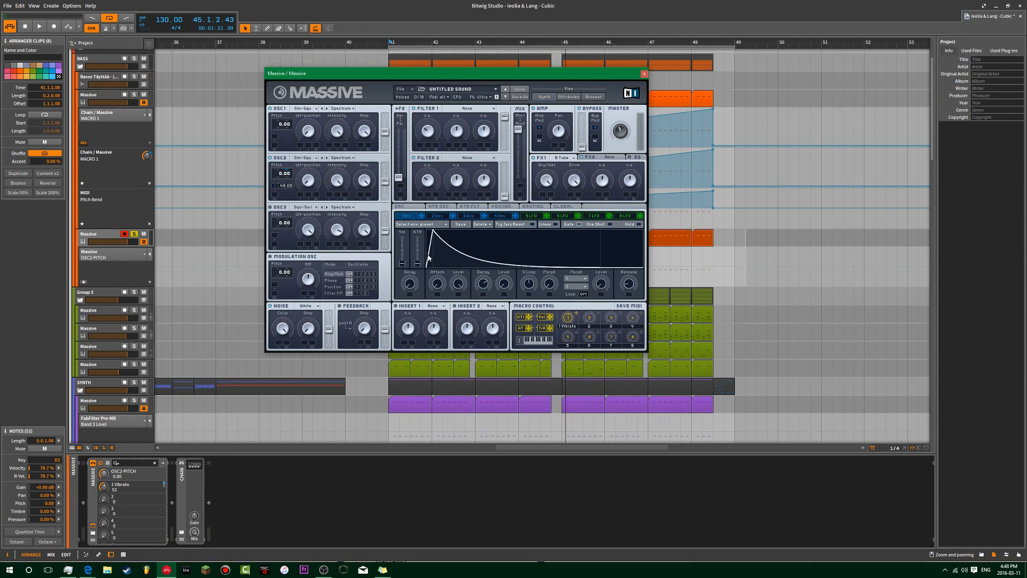
pyautogui.press('space')
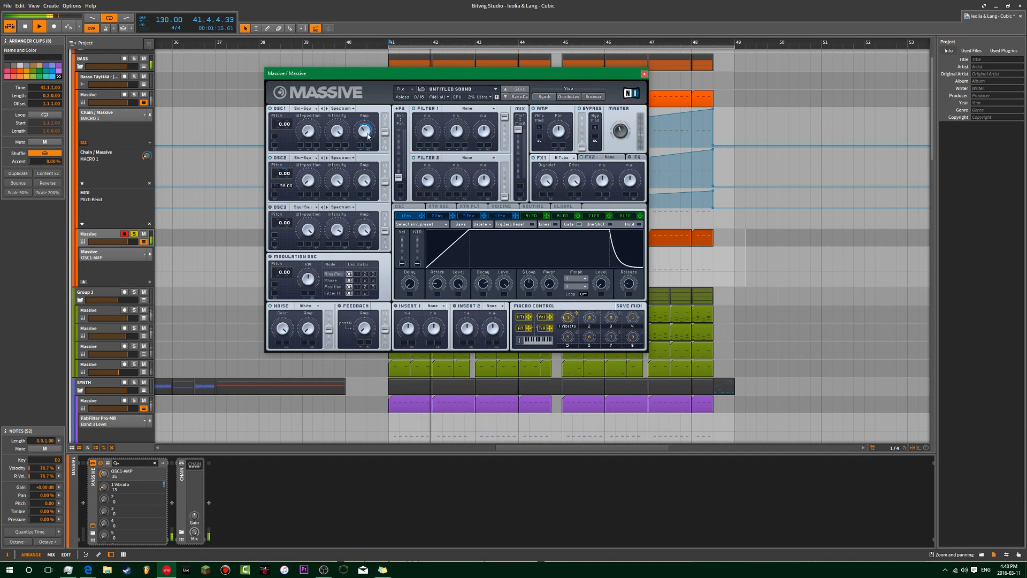
# - Transpose all of the duplicate Massive track's clips down two octaves and back up one
pyautogui.moveTo(470, 73); pyautogui.dragTo(376, 80)
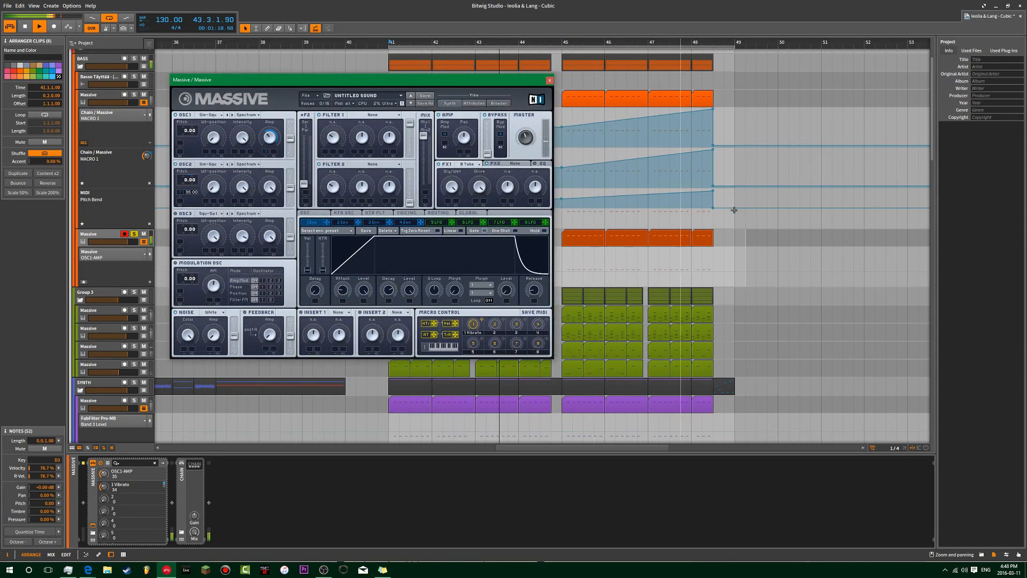
pyautogui.click(550, 81)
pyautogui.moveTo(732, 233); pyautogui.dragTo(402, 235)
pyautogui.click(20, 542)
pyautogui.click(21, 542)
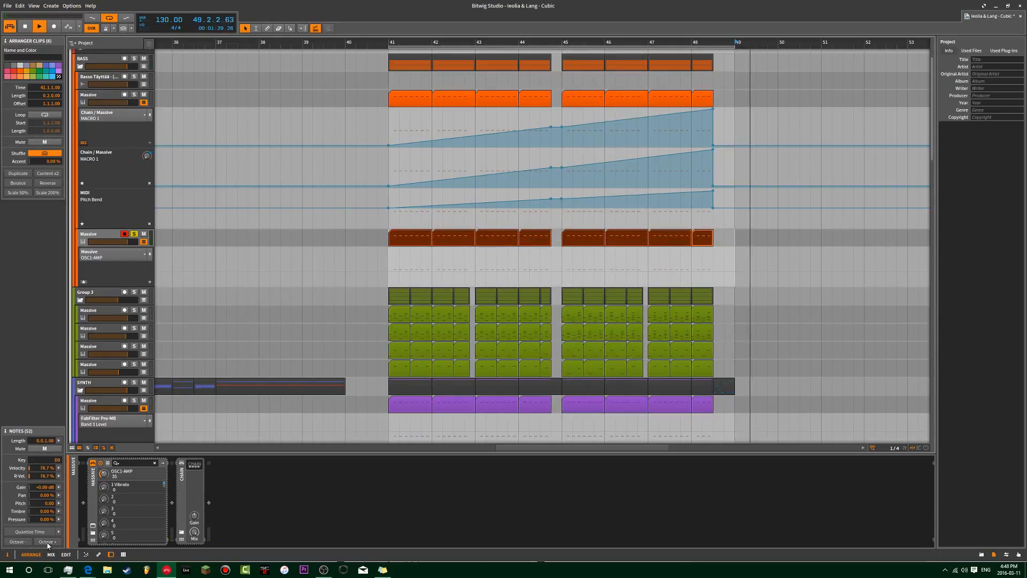
pyautogui.press('space')
pyautogui.click(48, 544)
pyautogui.press('space')
pyautogui.press('space')
pyautogui.click(388, 259)
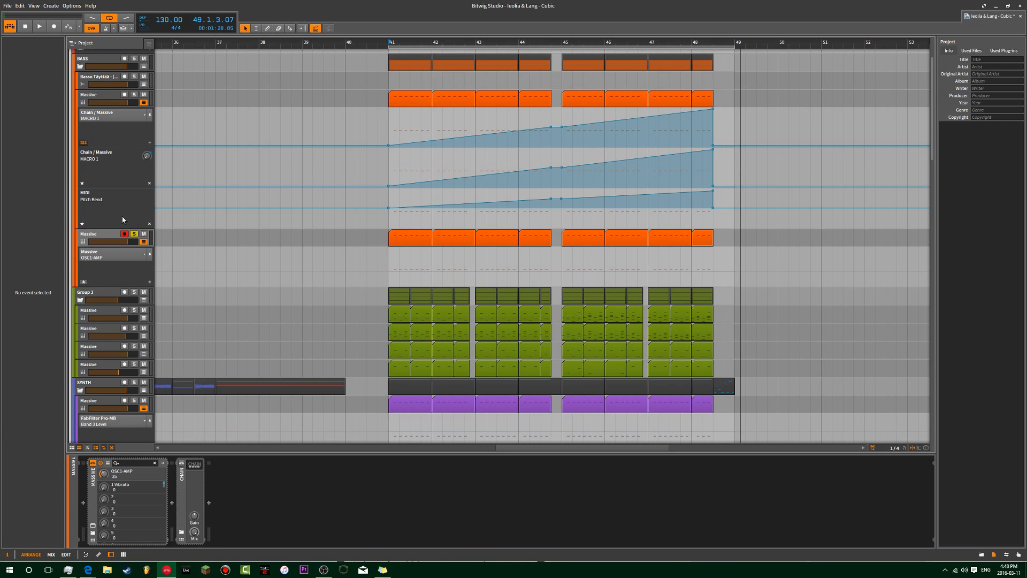
# - Reopen the duplicate track's Massive, adjust its modulation envelope and set OSC1's amp to 100
pyautogui.press('space')
pyautogui.click(127, 219)
pyautogui.click(60, 100)
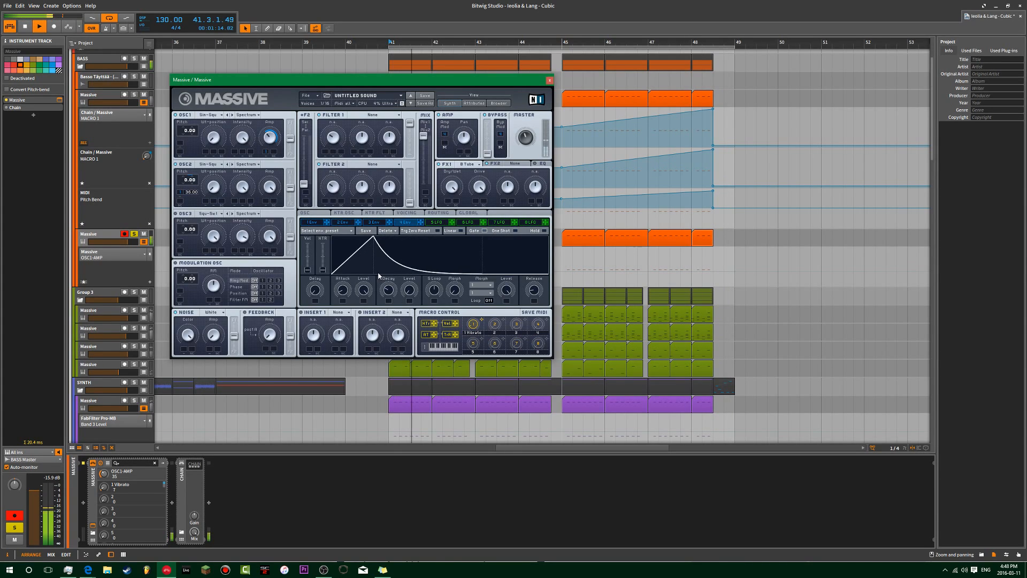
pyautogui.press('space')
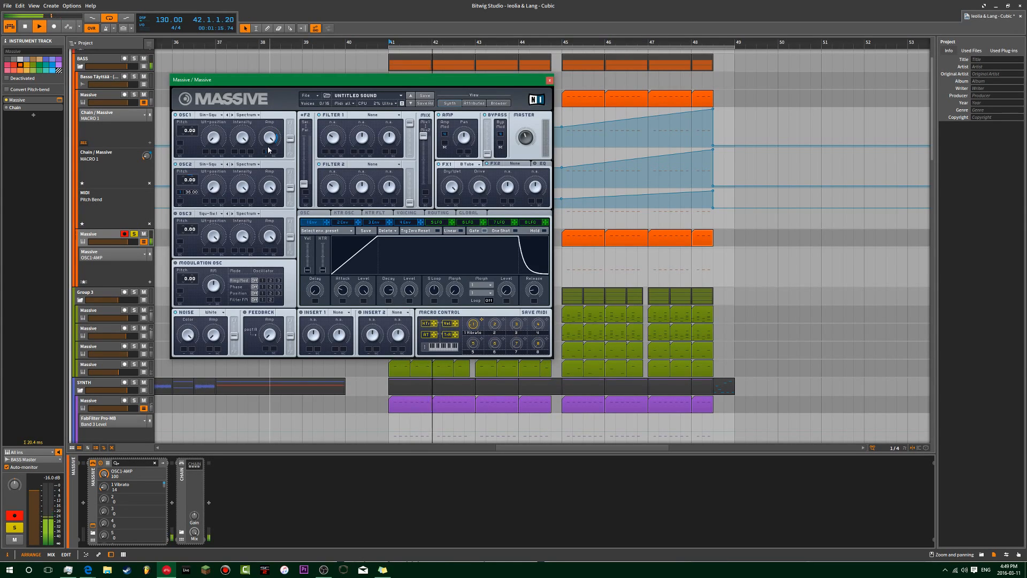
# - Show Massive's oscillator settings and override the Vibrato macro with 0 while listening
pyautogui.click(323, 213)
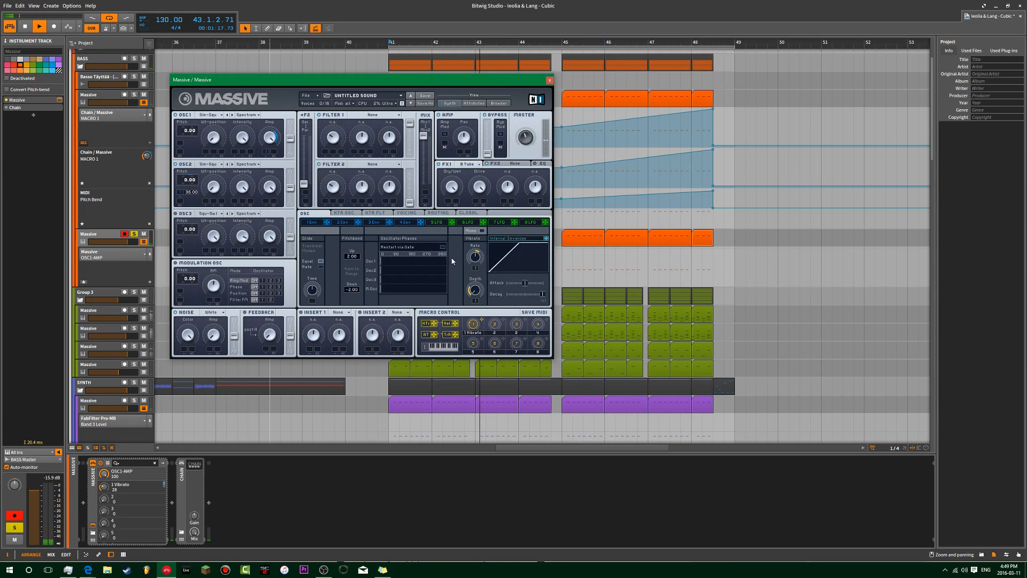
pyautogui.moveTo(474, 324); pyautogui.dragTo(483, 119)
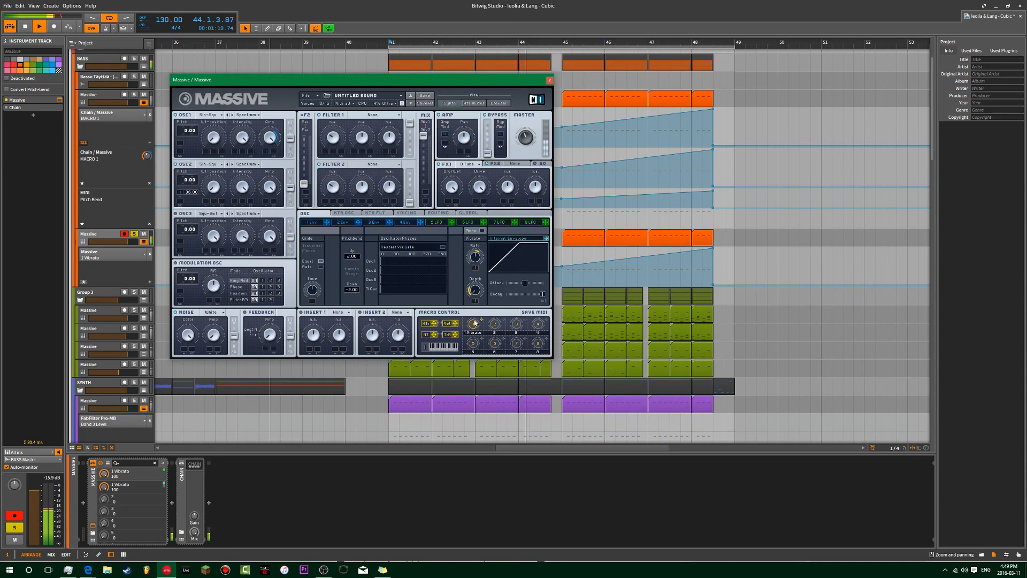
pyautogui.press('space')
pyautogui.press('space')
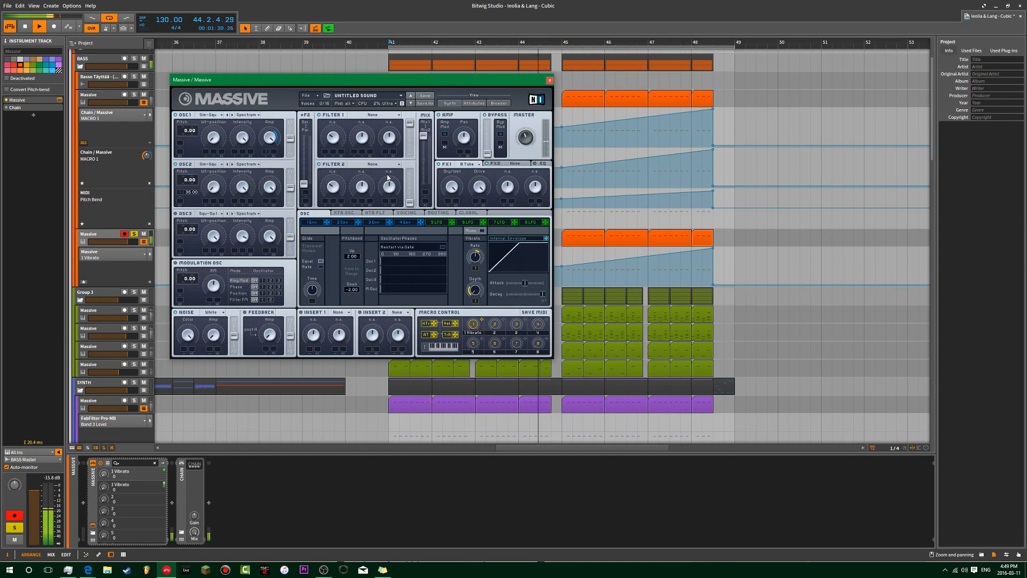
# - Shape envelope 4 so its level falls away while held, and set Massive's master volume to 54
pyautogui.click(405, 222)
pyautogui.press('space')
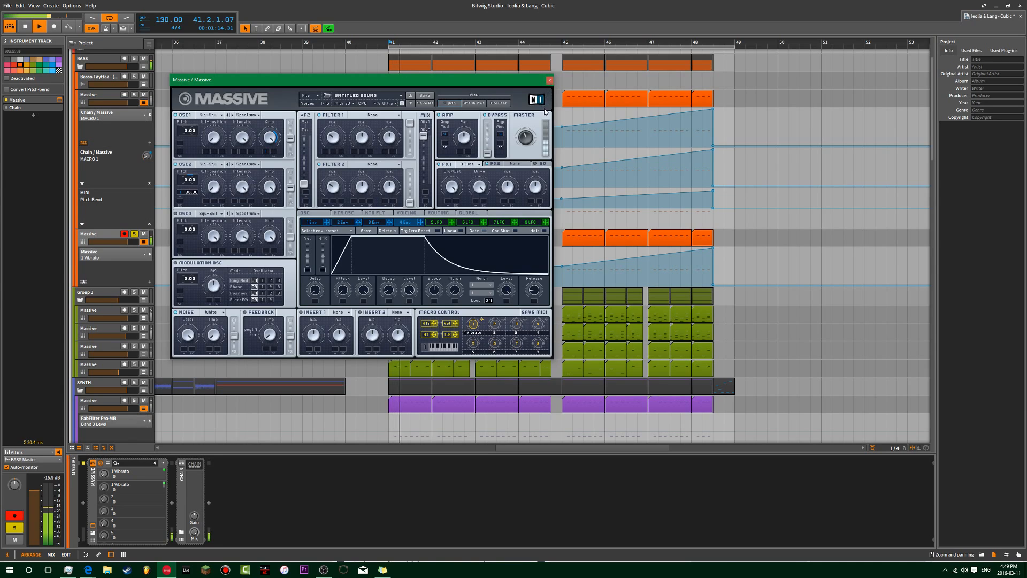
pyautogui.click(526, 139)
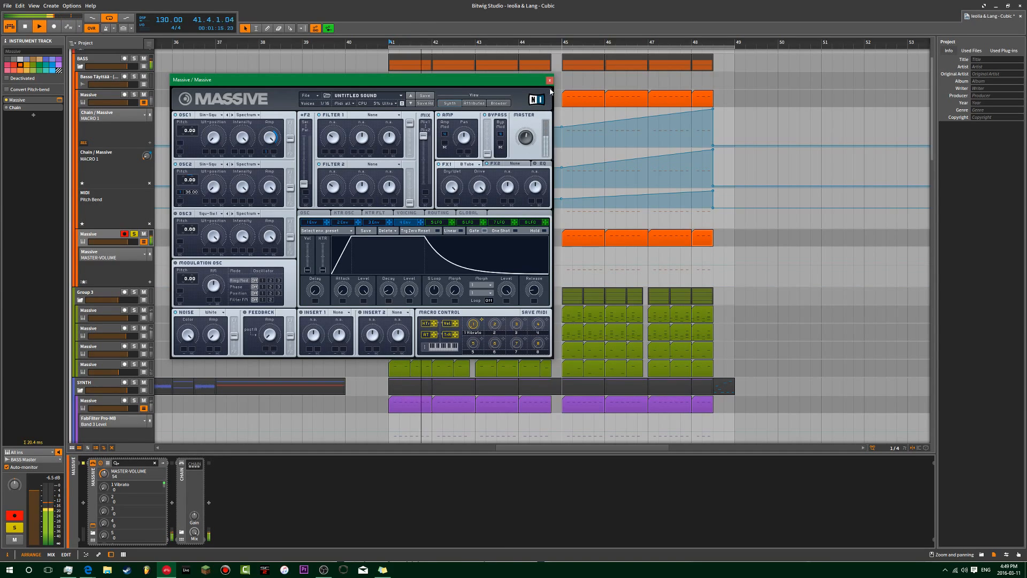
pyautogui.click(549, 80)
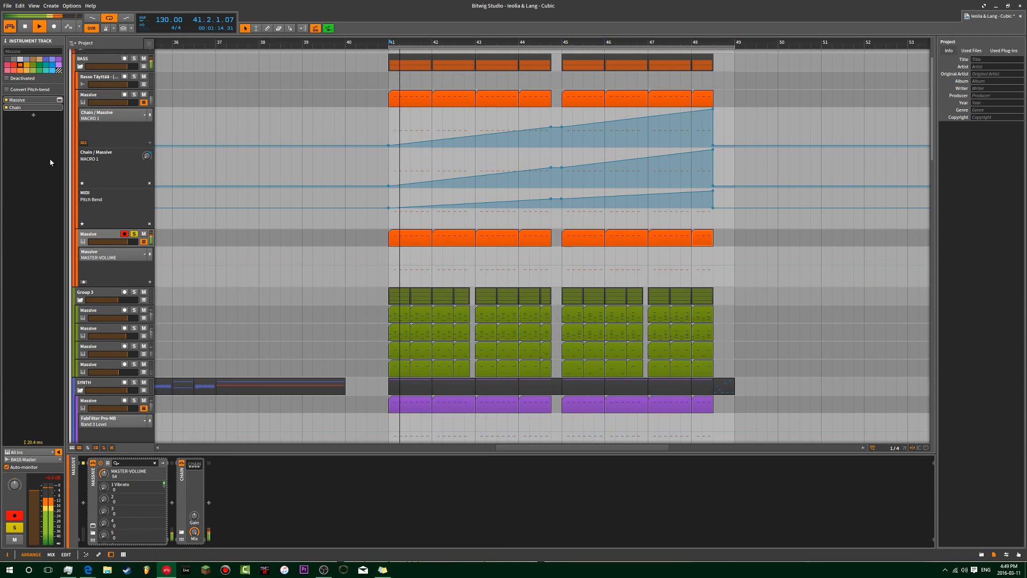
# - Expand the duplicate track's effect chain, adjust the Reverb's room size and mix, and shorten its reverb time
pyautogui.click(194, 465)
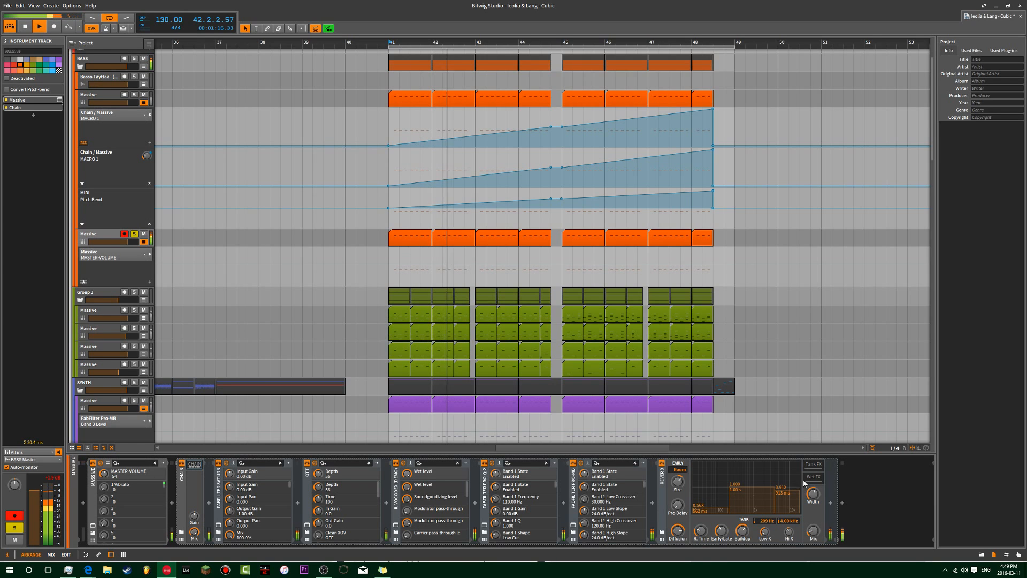
pyautogui.click(662, 463)
pyautogui.click(661, 463)
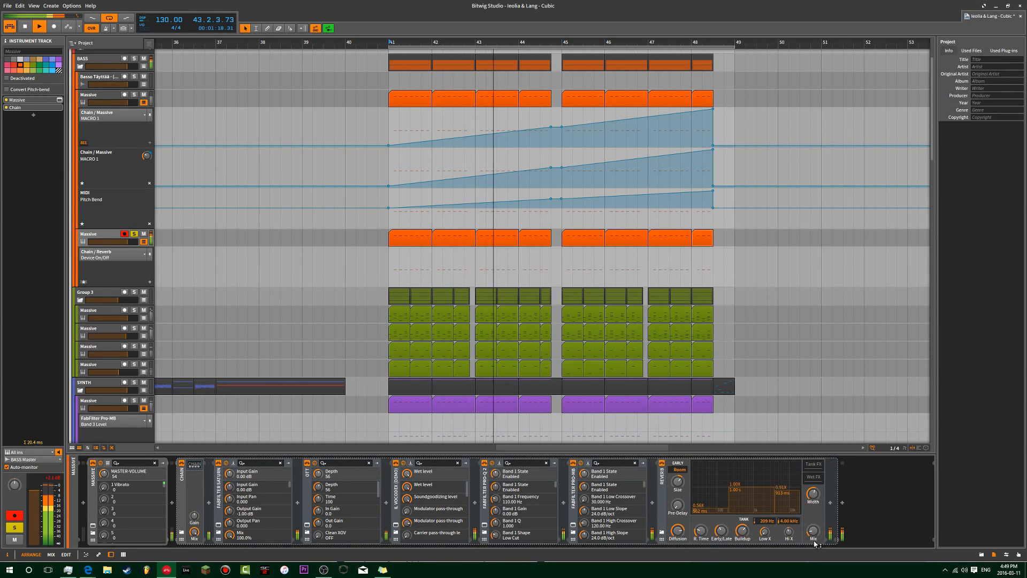
pyautogui.click(677, 482)
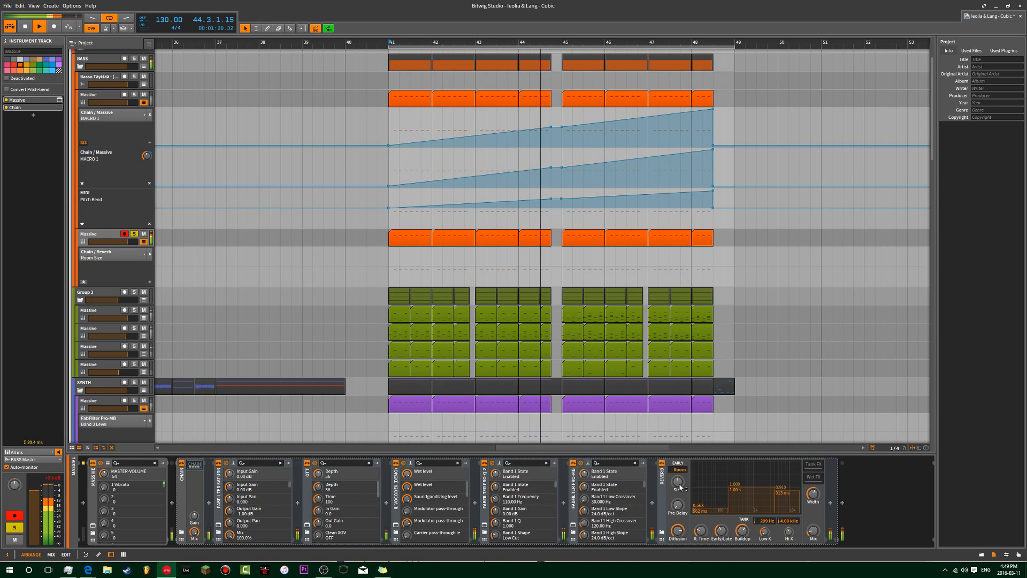
pyautogui.click(812, 532)
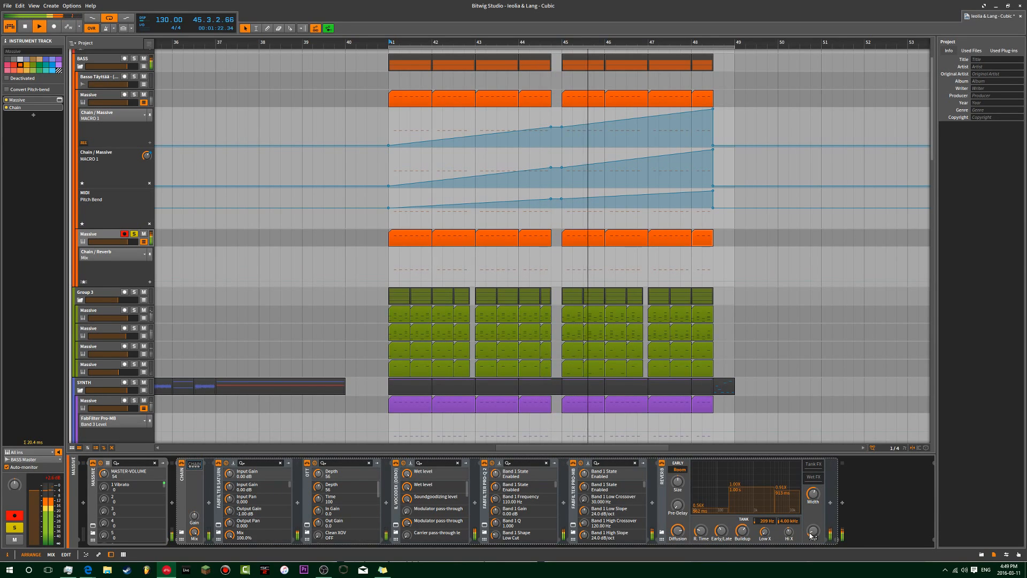
pyautogui.moveTo(739, 530); pyautogui.dragTo(701, 527)
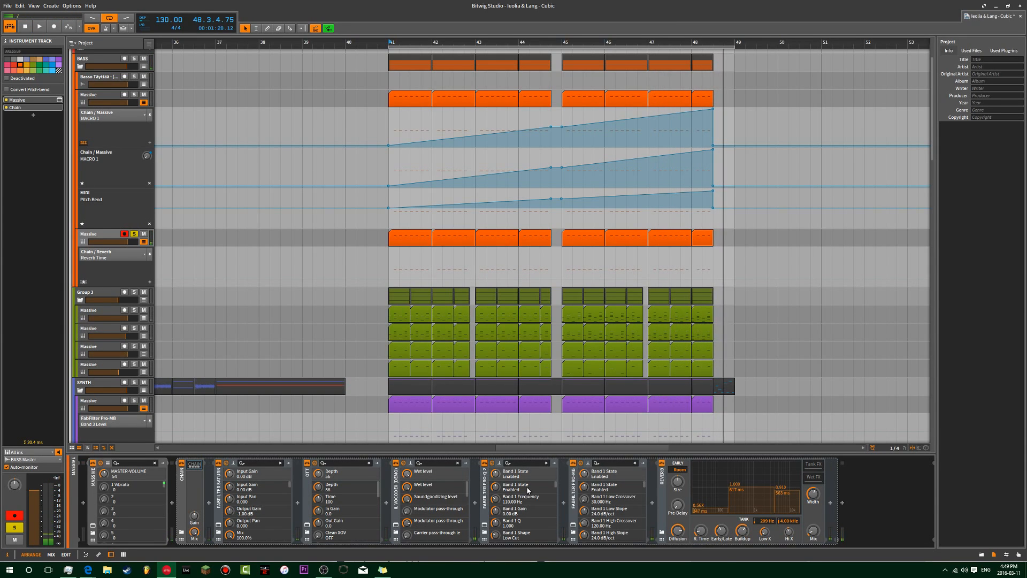
# - Compare the bass with OTT and FabFilter Saturn switched on and off, and inspect Saturn's settings
pyautogui.click(308, 464)
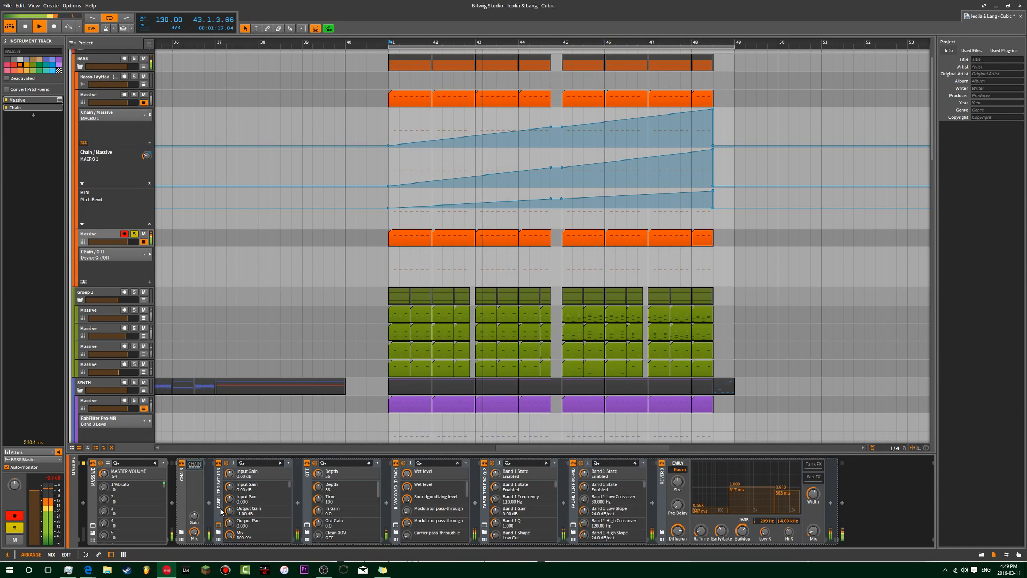
pyautogui.click(218, 524)
pyautogui.click(688, 245)
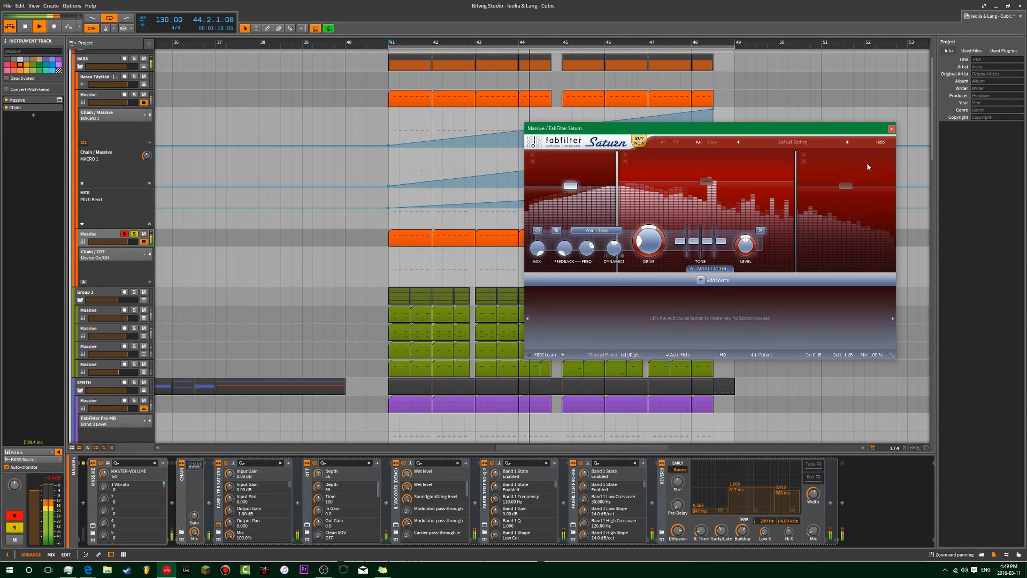
pyautogui.click(219, 463)
pyautogui.click(220, 464)
pyautogui.click(221, 464)
pyautogui.press('space')
pyautogui.press('space')
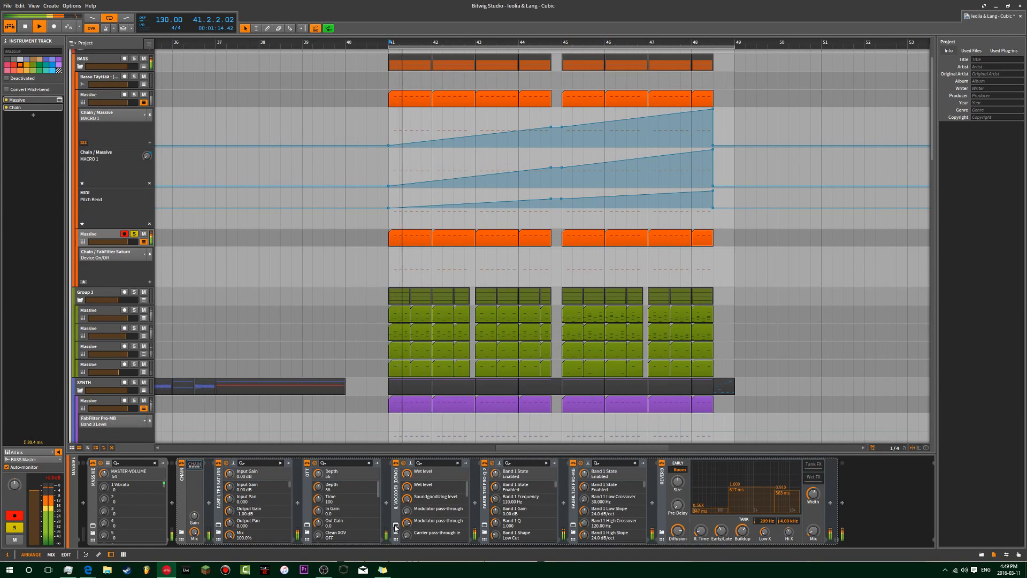
# - Set the Vocodex on the duplicate Massive track to 37 bands and adjust its envelope release
pyautogui.click(395, 525)
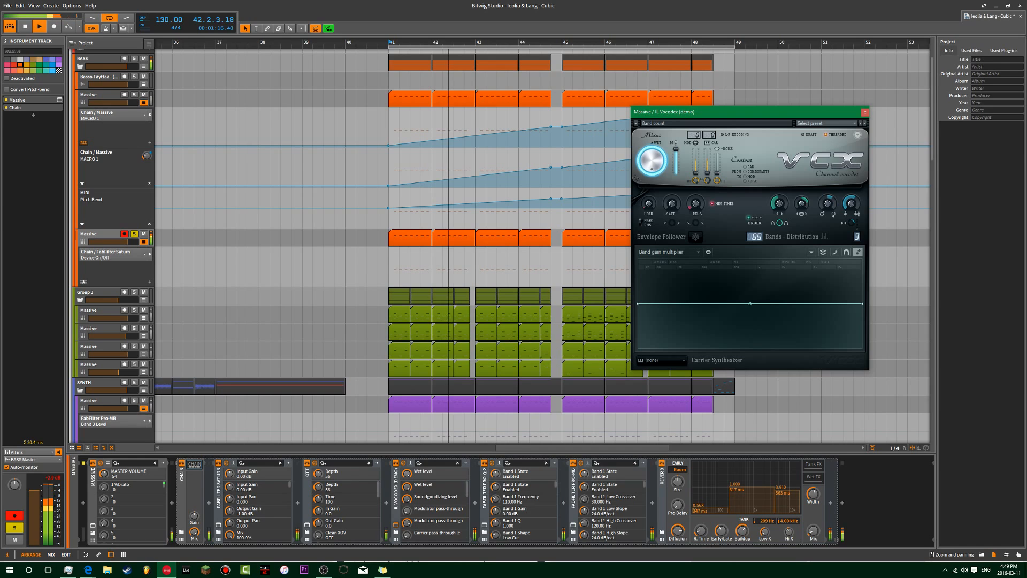
pyautogui.moveTo(756, 236); pyautogui.dragTo(756, 235)
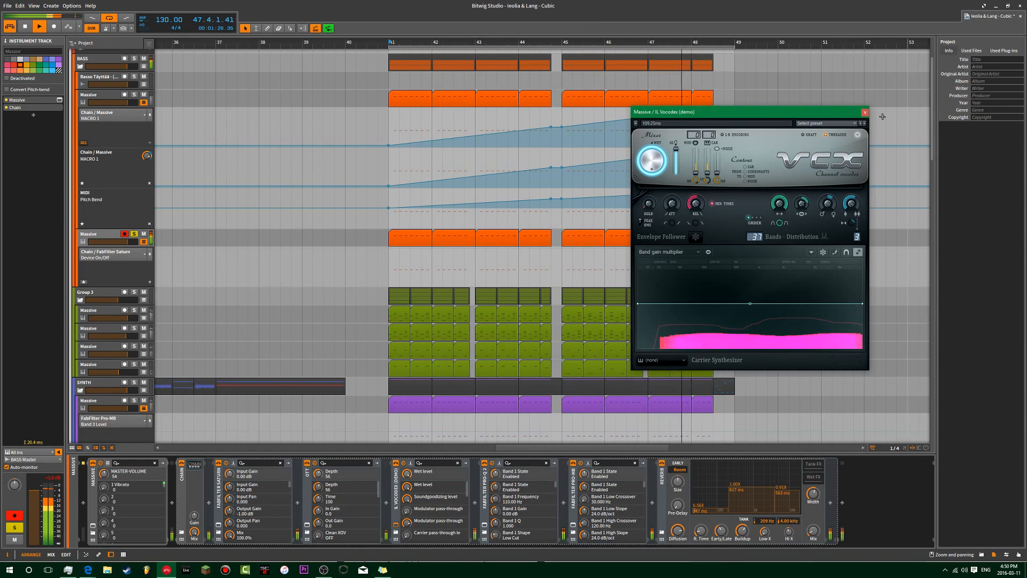
pyautogui.click(864, 112)
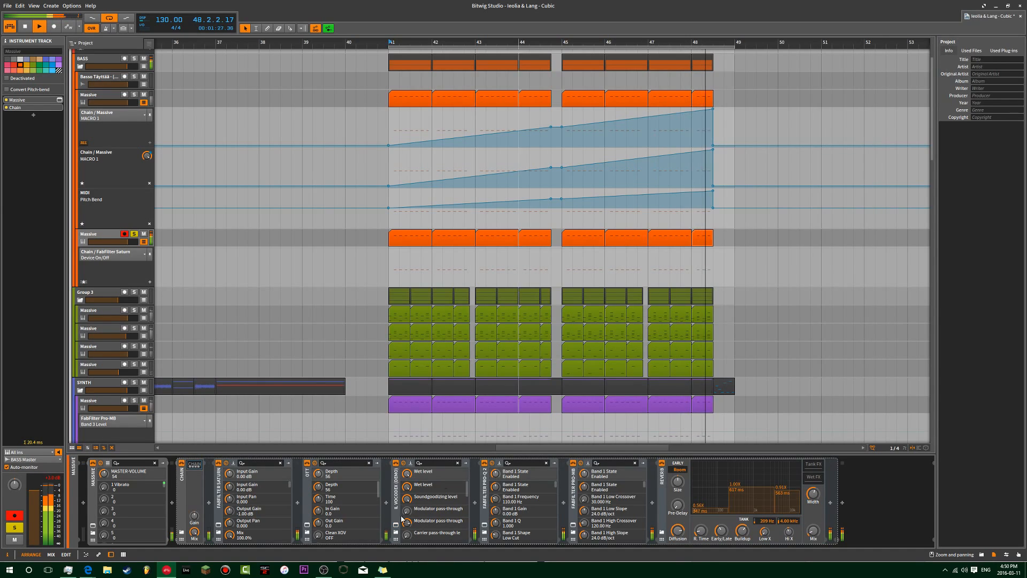
# - Compare the bass with the three lowest bands of FabFilter Pro-Q 2 switched off and on
pyautogui.click(485, 525)
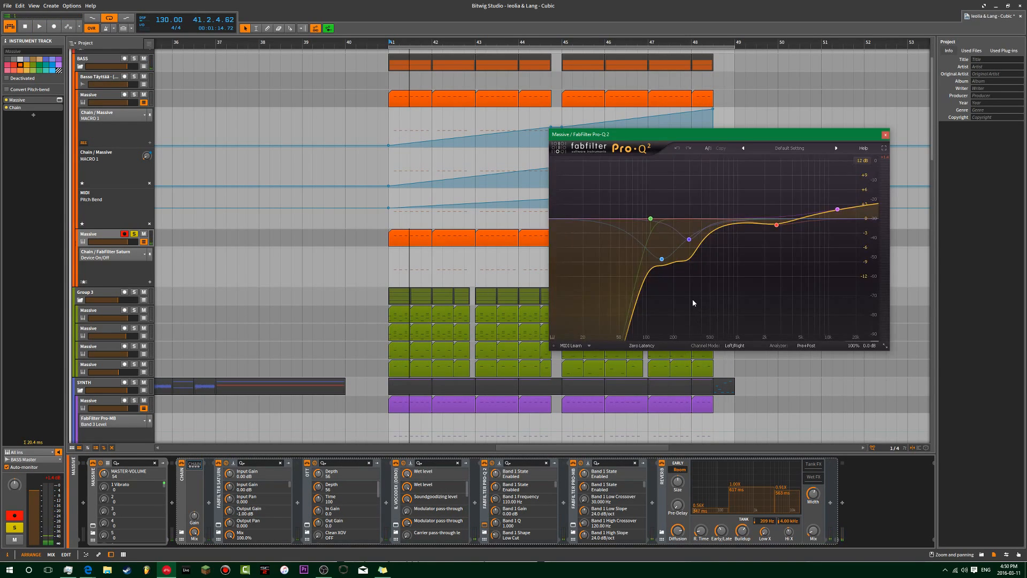
pyautogui.moveTo(716, 207); pyautogui.dragTo(591, 287)
pyautogui.click(582, 294)
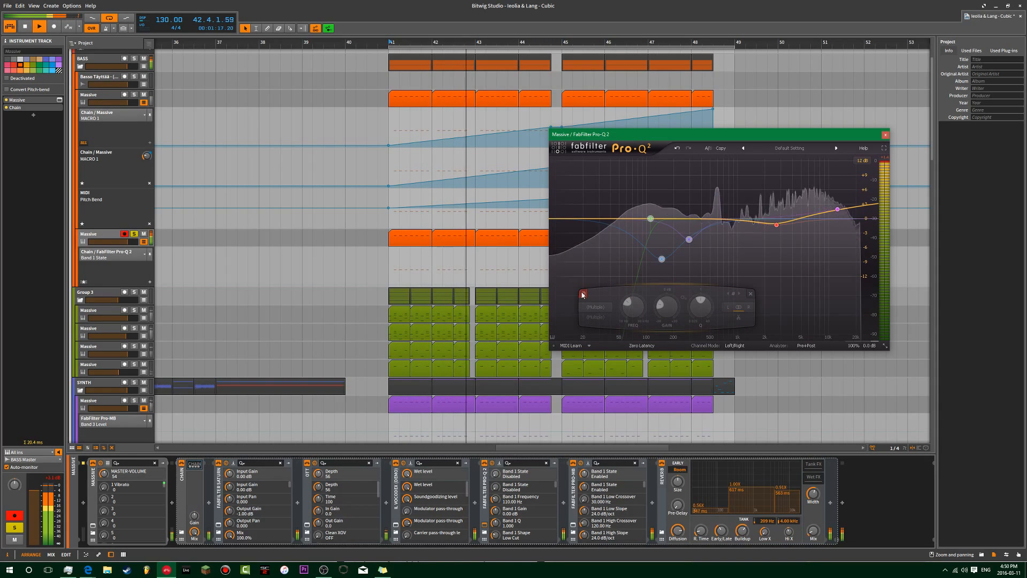
pyautogui.click(582, 294)
# - Reshape the Pro-Q 2 curve by repositioning the low and mid bands, adding a high bell cut and lowering the high shelf
pyautogui.click(720, 260)
pyautogui.moveTo(689, 241); pyautogui.dragTo(678, 236)
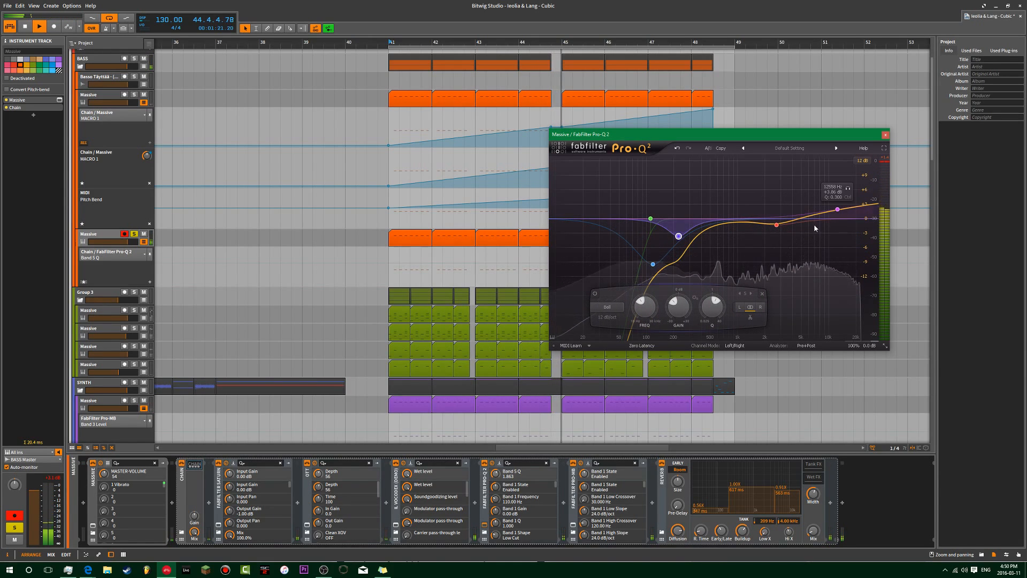
pyautogui.moveTo(836, 211); pyautogui.dragTo(787, 238)
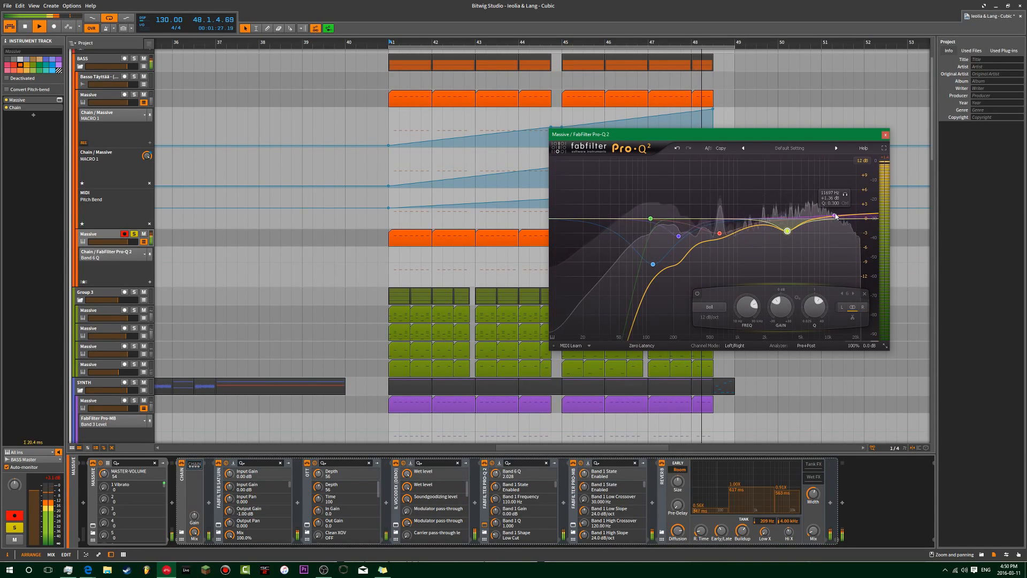
pyautogui.click(884, 136)
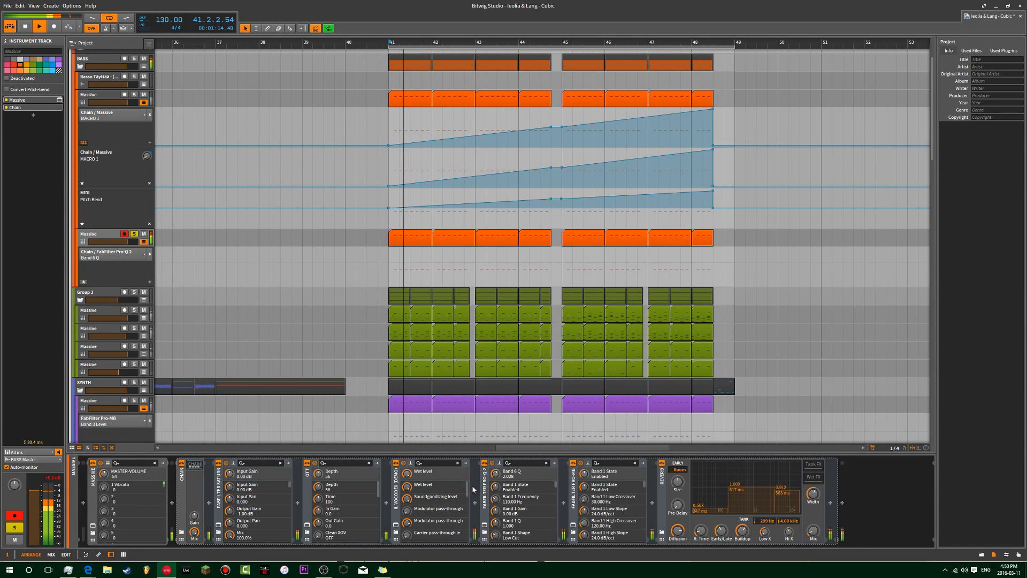
# - Add a narrow bell cut of -30 dB near 200 Hz in Pro-Q 2 during playback, with a Q of about 4.1
pyautogui.click(396, 524)
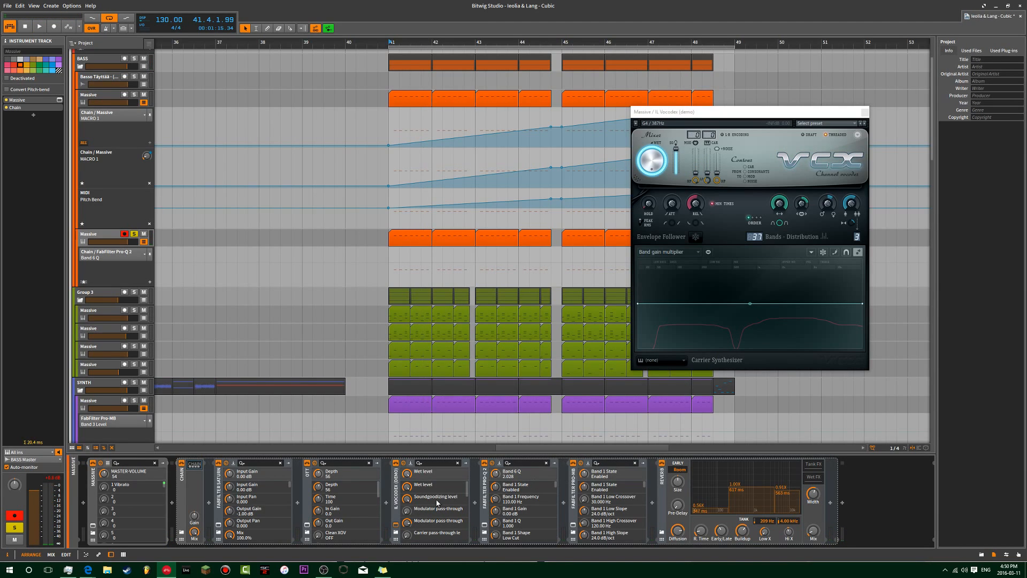
pyautogui.click(396, 525)
pyautogui.click(485, 525)
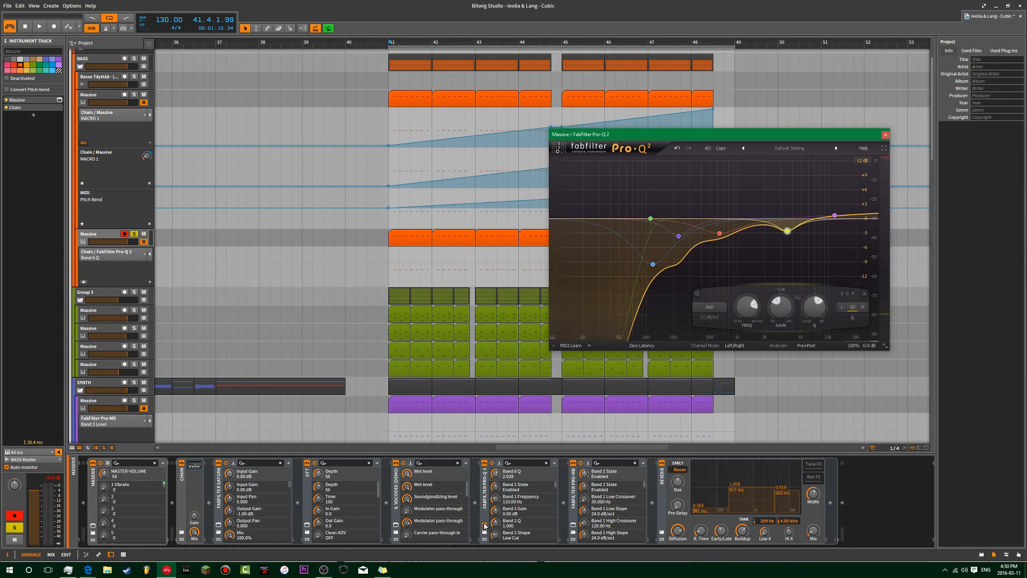
pyautogui.doubleClick(618, 226)
pyautogui.moveTo(618, 226); pyautogui.dragTo(662, 265)
pyautogui.press('space')
pyautogui.scroll(8, 626, 256)
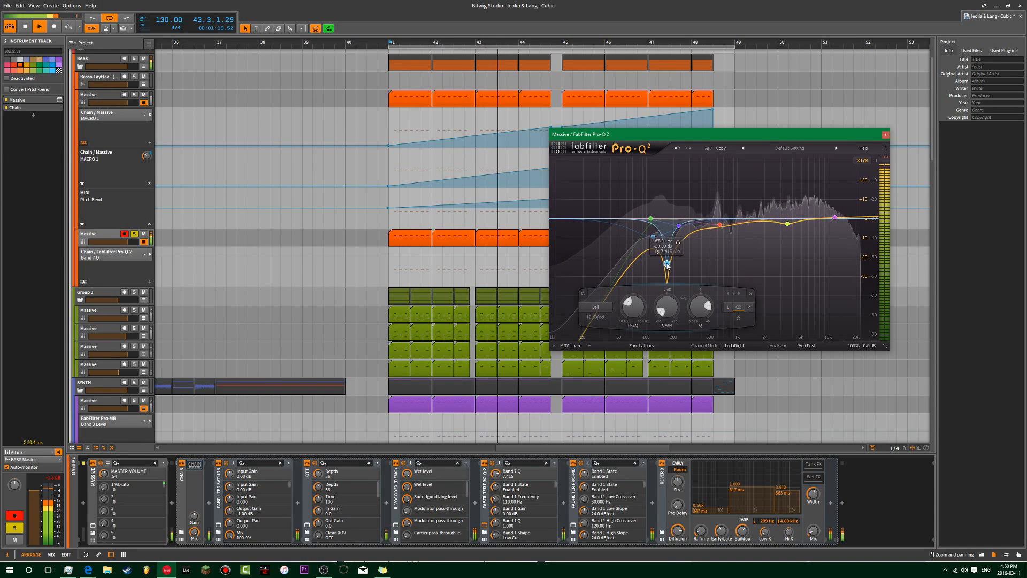
pyautogui.moveTo(662, 265); pyautogui.dragTo(667, 269)
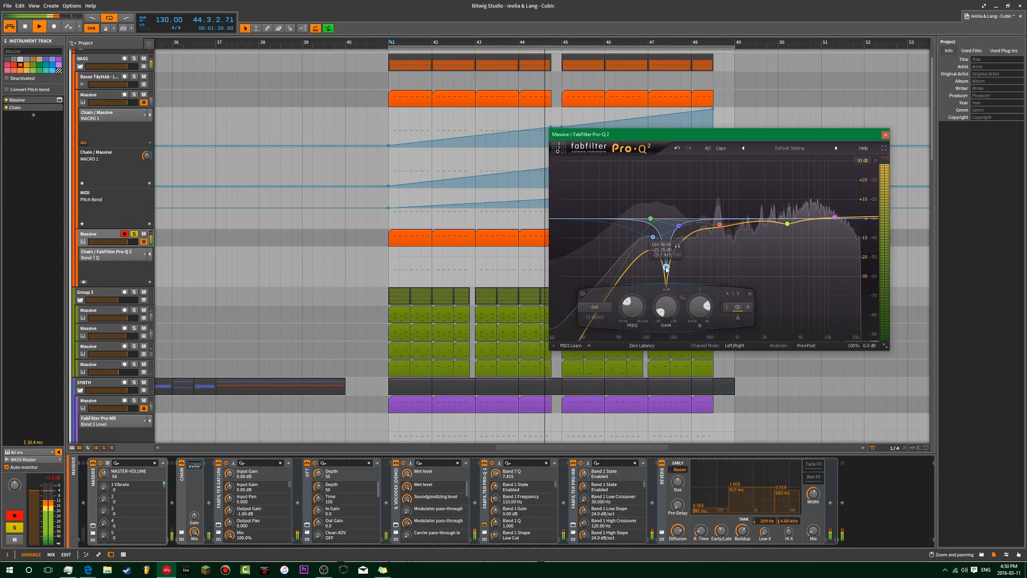
pyautogui.scroll(-3, 667, 269)
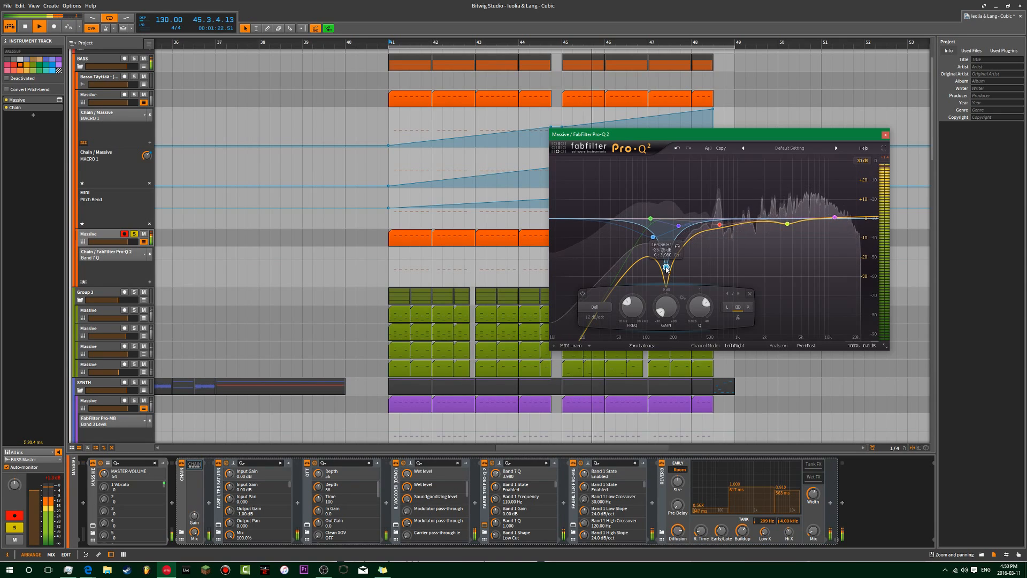
pyautogui.moveTo(667, 269); pyautogui.dragTo(675, 309)
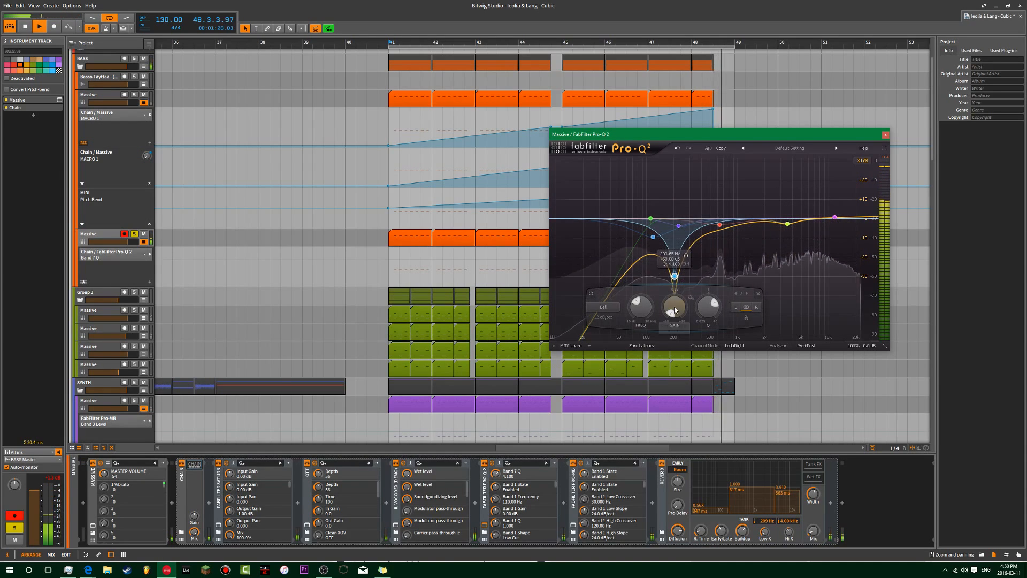
# - Delete the purple low-mid bell band beside the deep notch and close Pro-Q 2
pyautogui.click(678, 225)
pyautogui.click(761, 293)
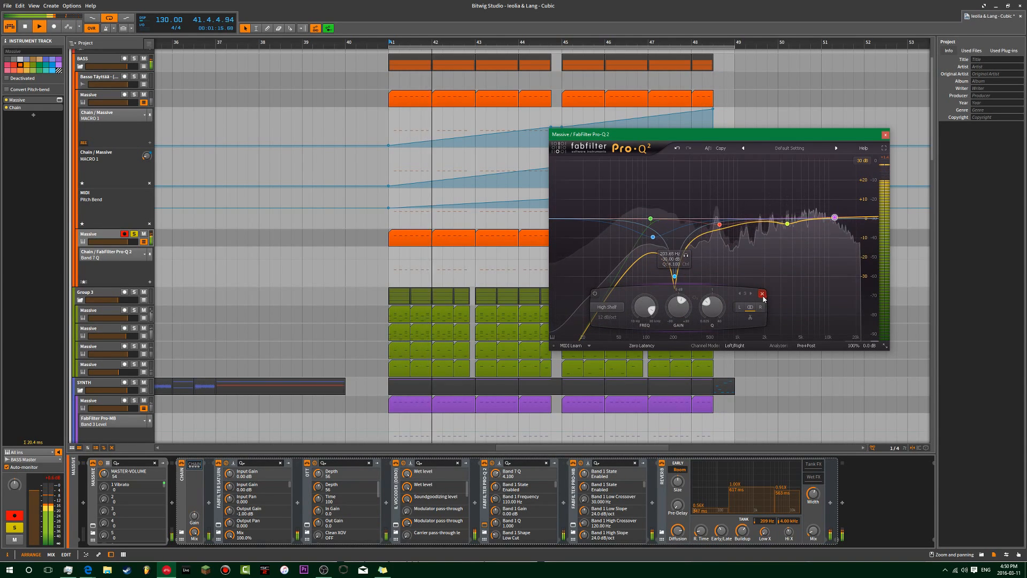
pyautogui.click(885, 135)
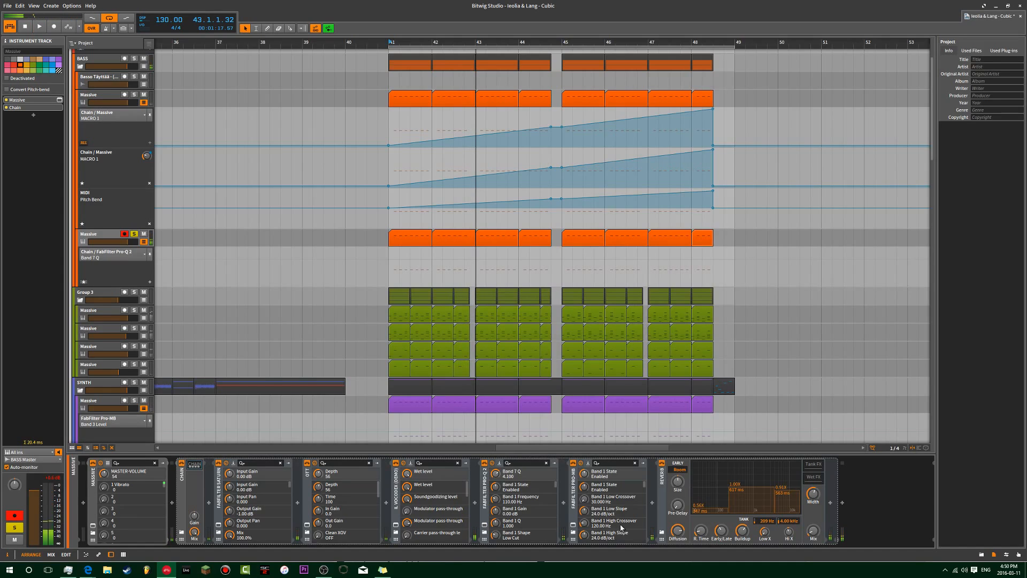
# - Open FabFilter Pro-MB in evaluation mode and reset the output level of all five bands to 0 dB
pyautogui.click(573, 526)
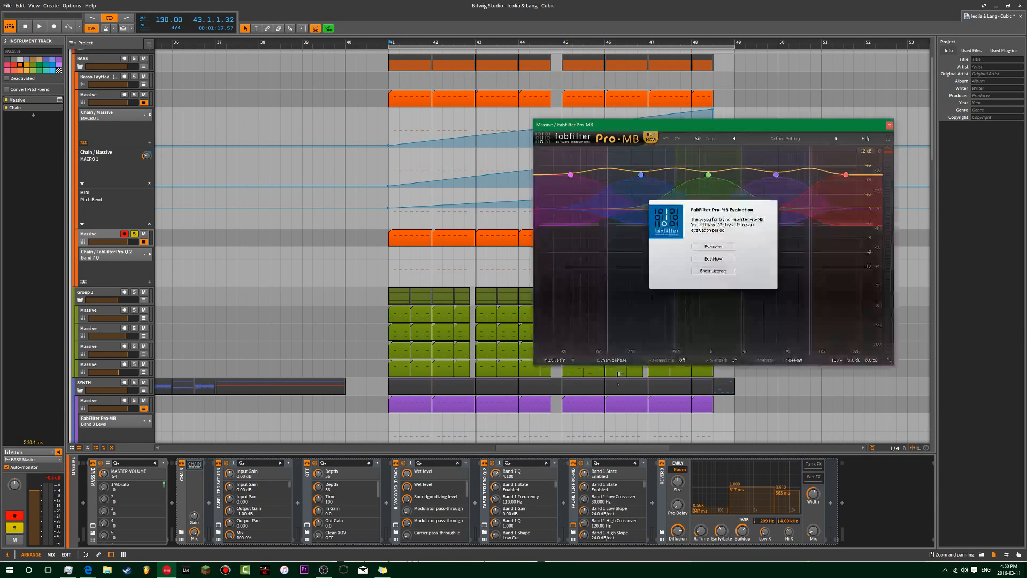
pyautogui.click(723, 248)
pyautogui.press('space')
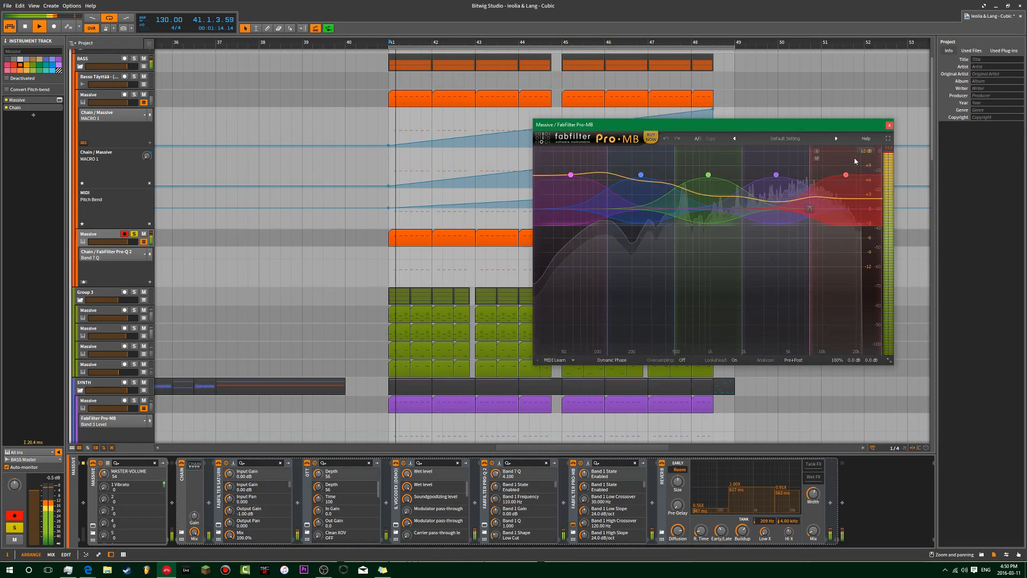
pyautogui.moveTo(792, 125); pyautogui.dragTo(685, 129)
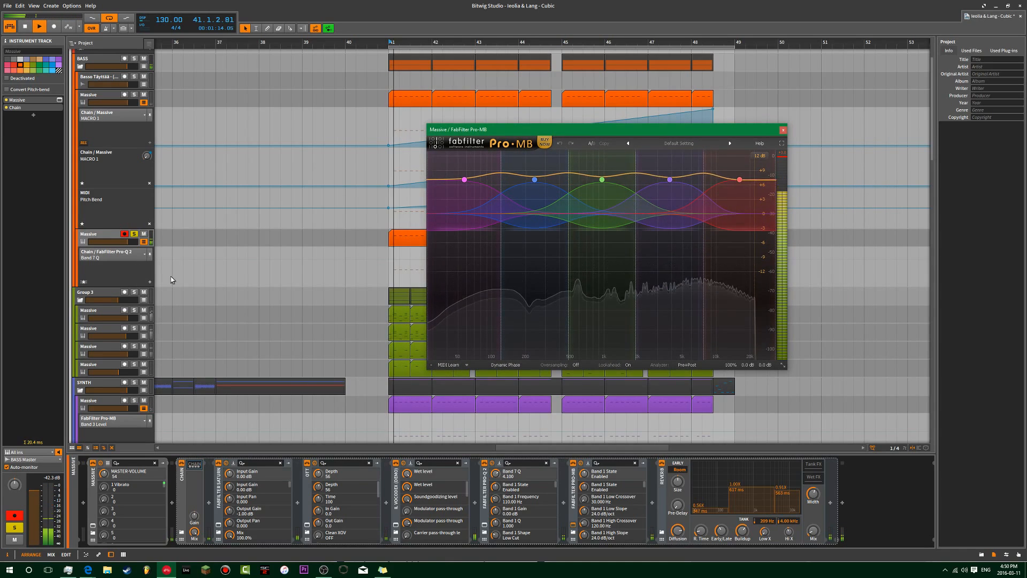
pyautogui.moveTo(748, 163); pyautogui.dragTo(447, 206)
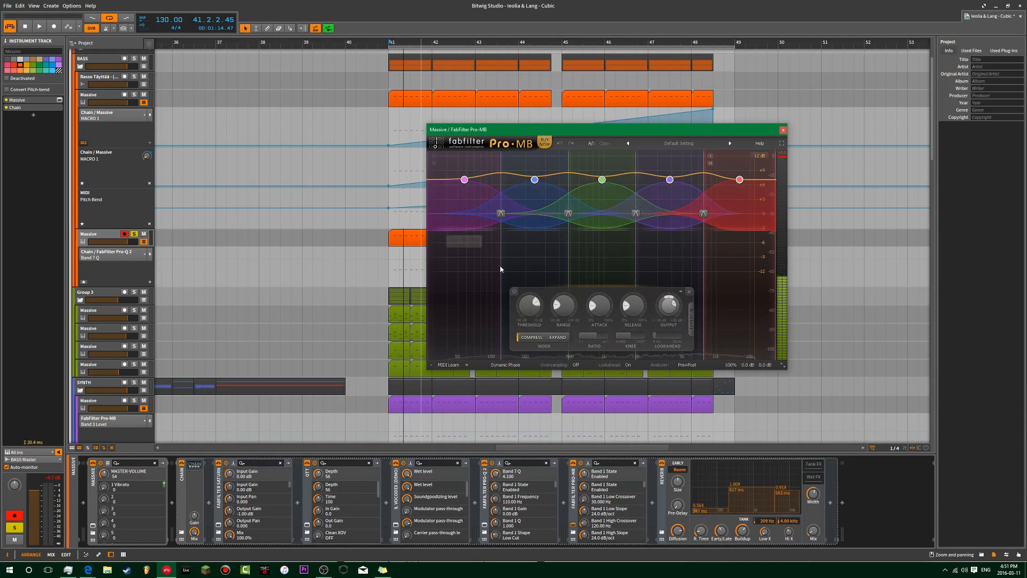
pyautogui.doubleClick(672, 306)
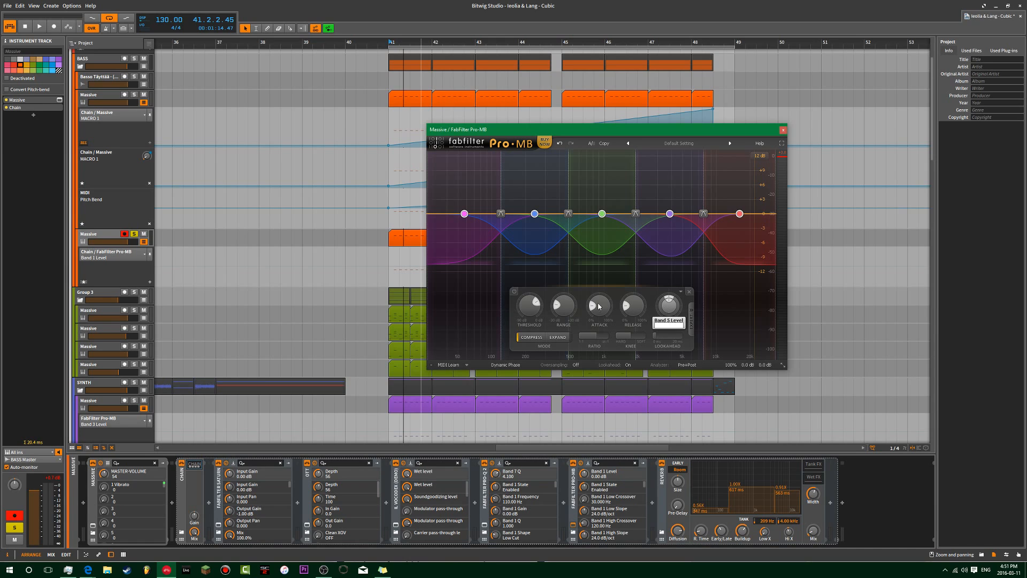
# - Adjust the threshold of Pro-MB's lowest band and set its range to about -15.7 dB while listening
pyautogui.press('space')
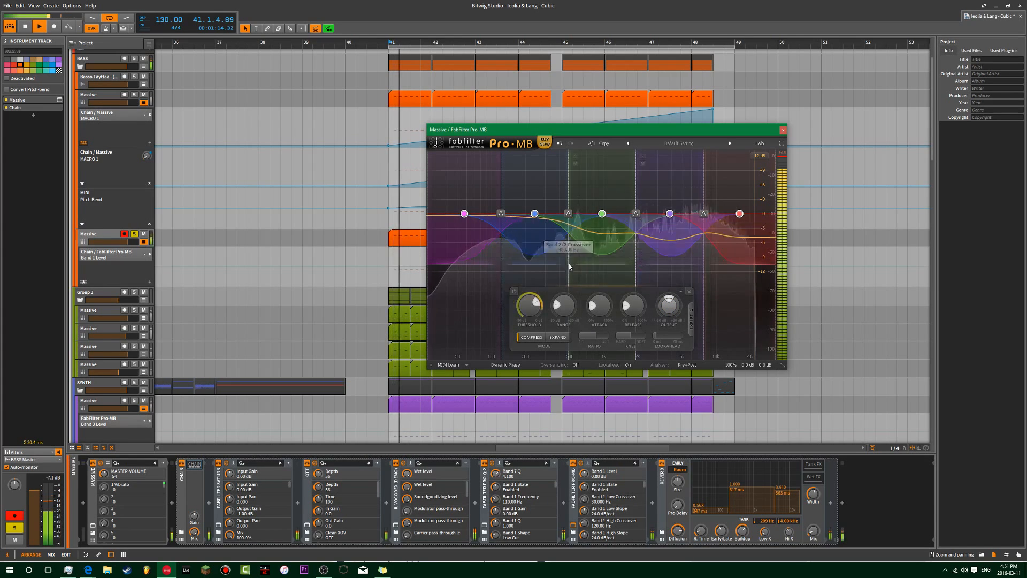
pyautogui.click(464, 214)
pyautogui.moveTo(452, 305); pyautogui.dragTo(457, 375)
pyautogui.moveTo(486, 308); pyautogui.dragTo(500, 316)
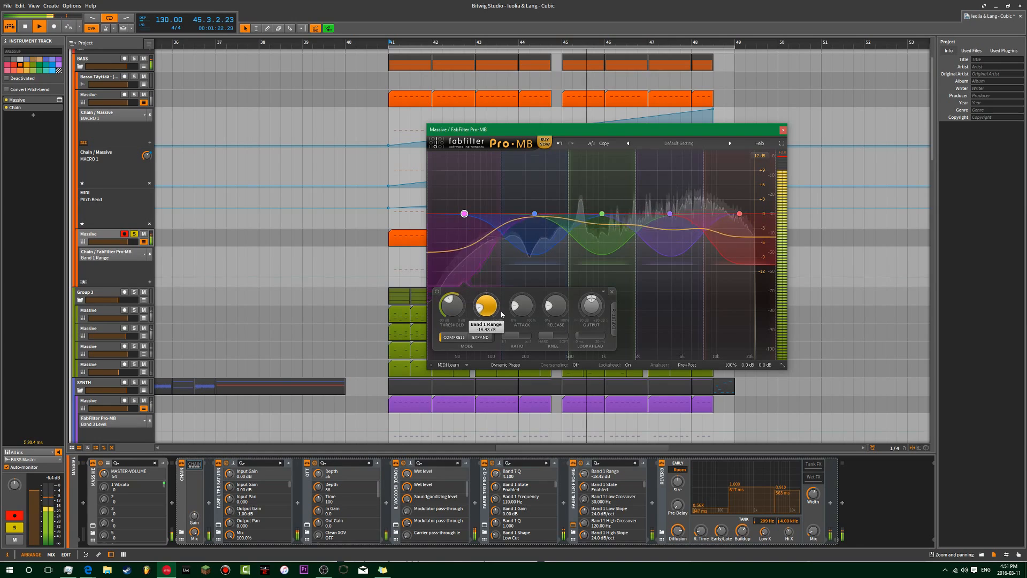
pyautogui.click(783, 130)
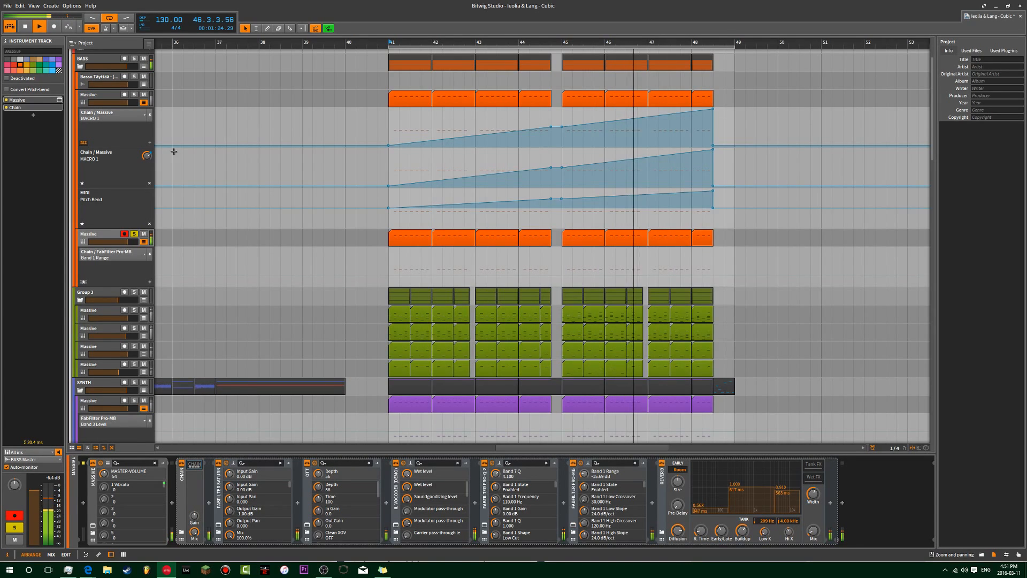
# - Solo the original Massive bass track together with the duplicate and compare the sound with the duplicate muted
pyautogui.scroll(3, 153, 143)
pyautogui.click(101, 131)
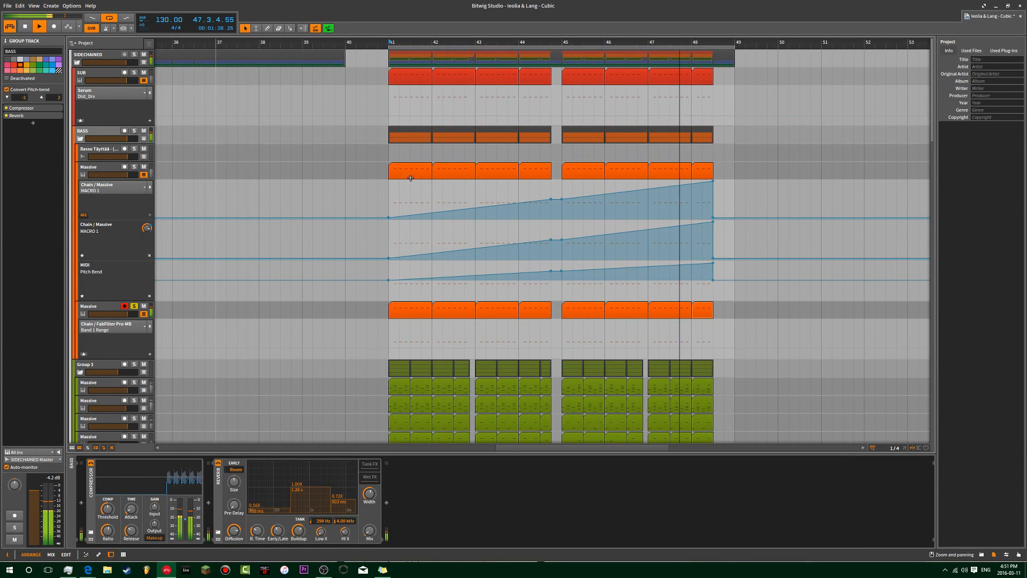
pyautogui.click(135, 168)
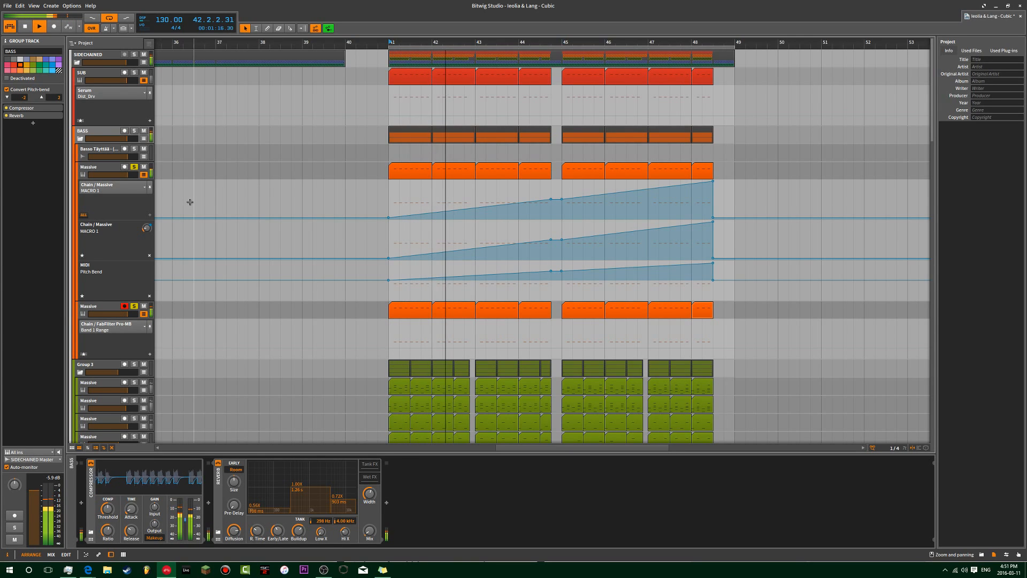
pyautogui.click(143, 307)
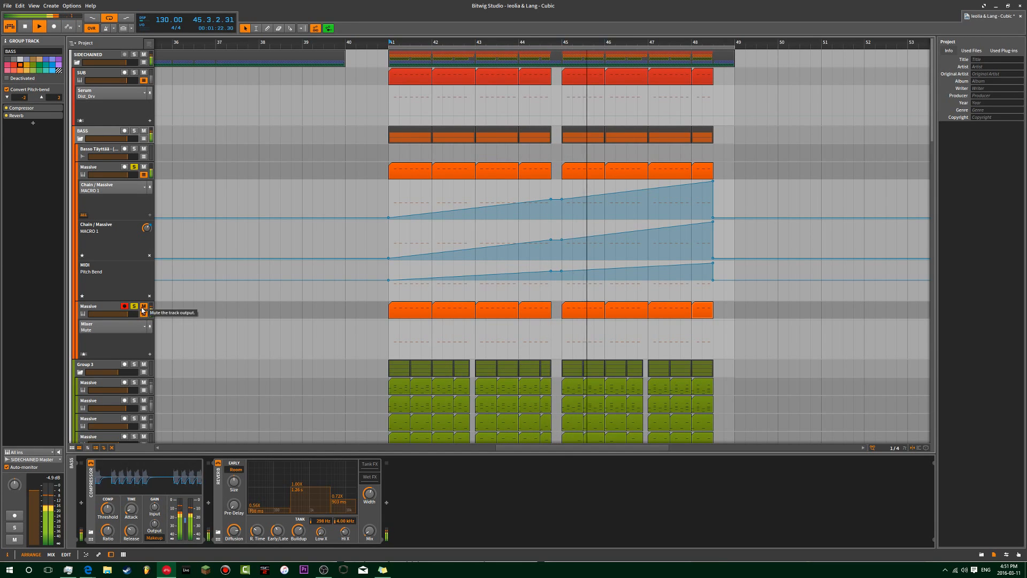
pyautogui.scroll(-1, 314, 291)
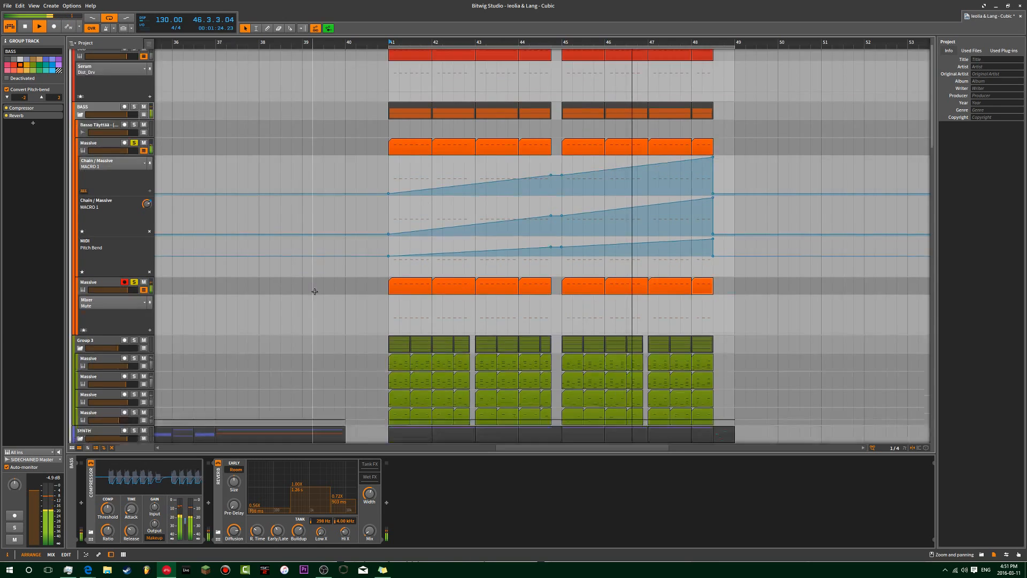
pyautogui.scroll(-15, 316, 291)
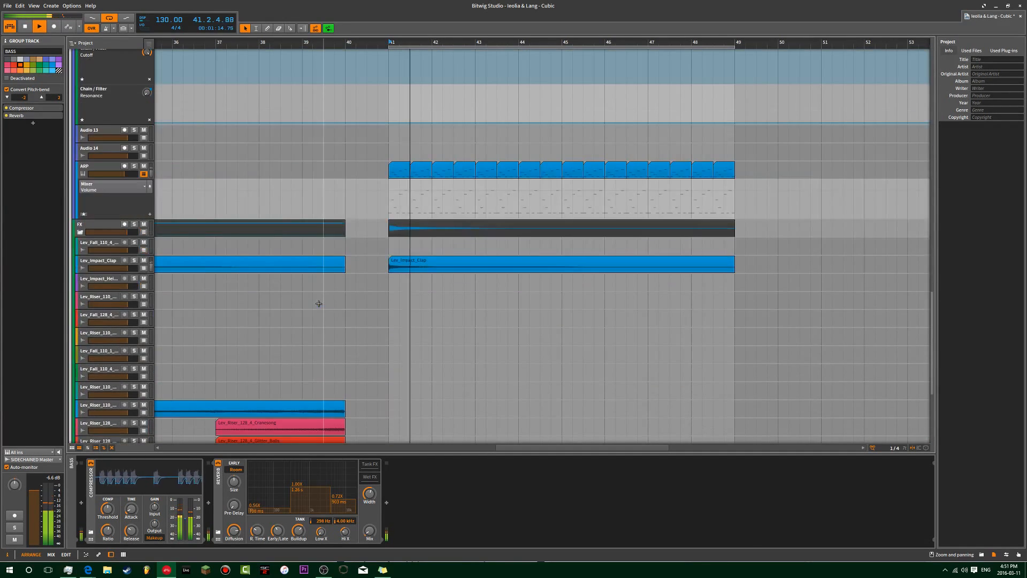
pyautogui.scroll(-9, 316, 300)
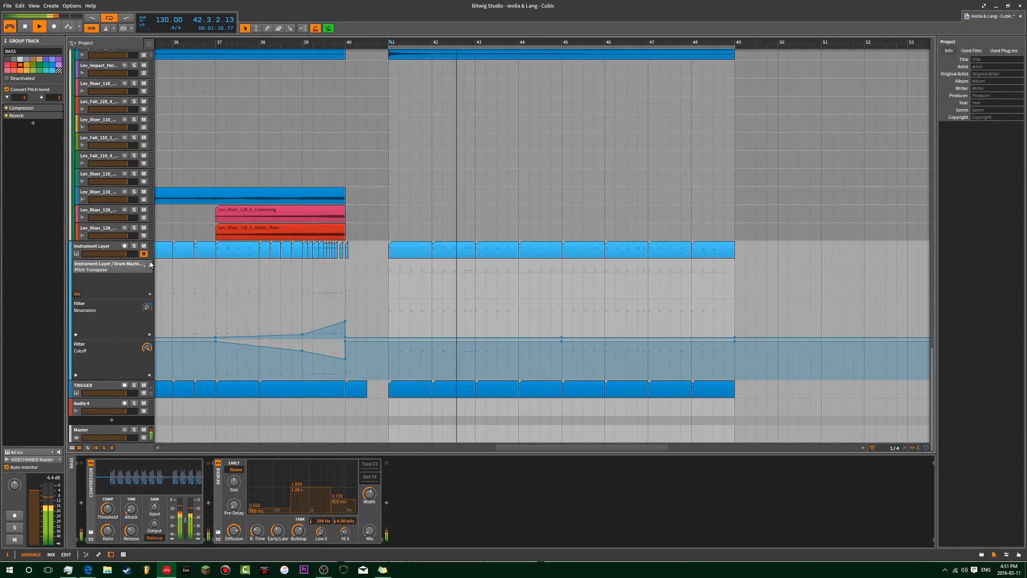
pyautogui.scroll(15, 172, 266)
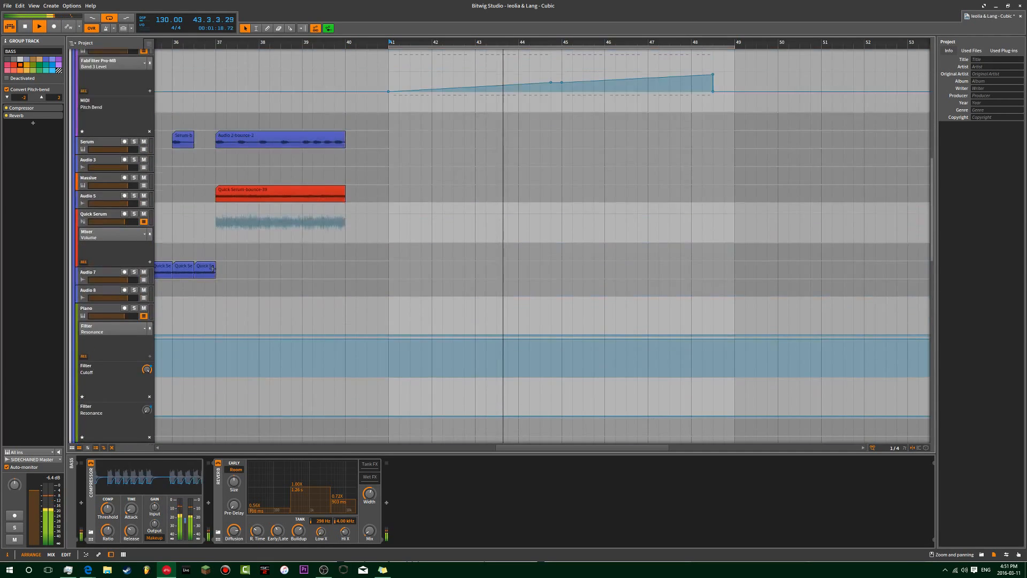
pyautogui.scroll(5, 213, 269)
pyautogui.scroll(5, 268, 246)
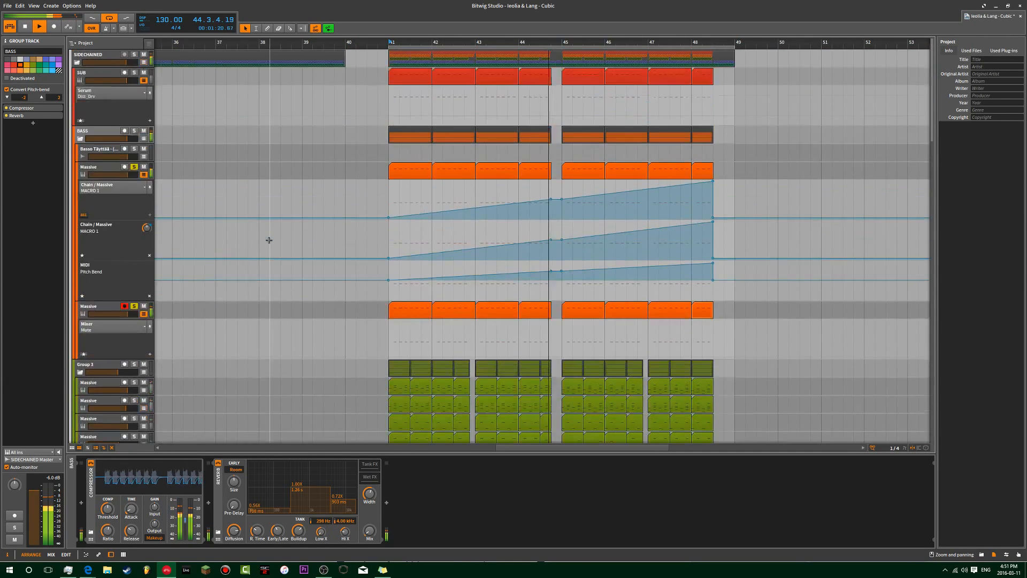
# - Select the original Massive bass track and restart playback to listen to both bass layers together
pyautogui.click(109, 171)
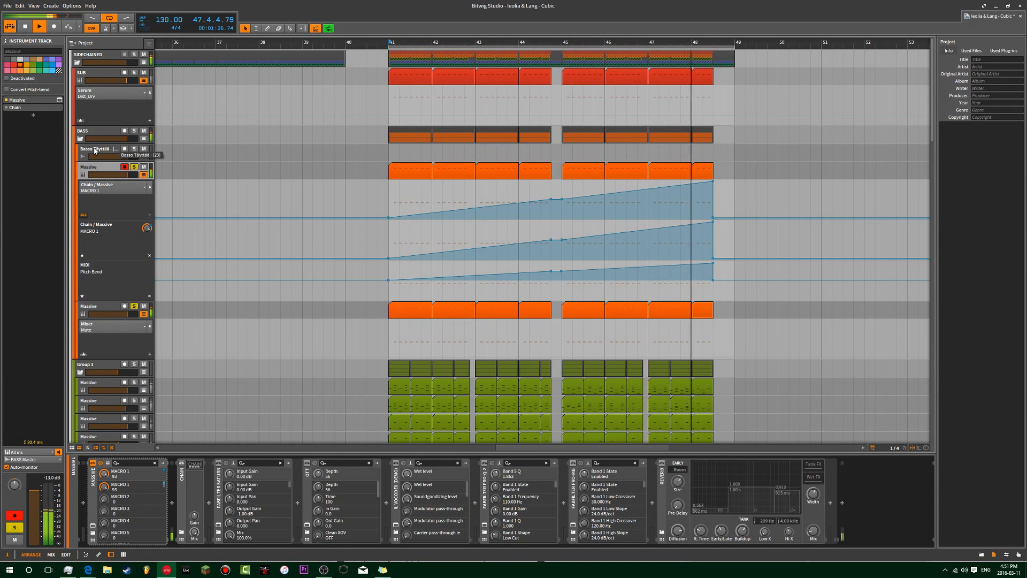
pyautogui.press('space')
pyautogui.press('space')
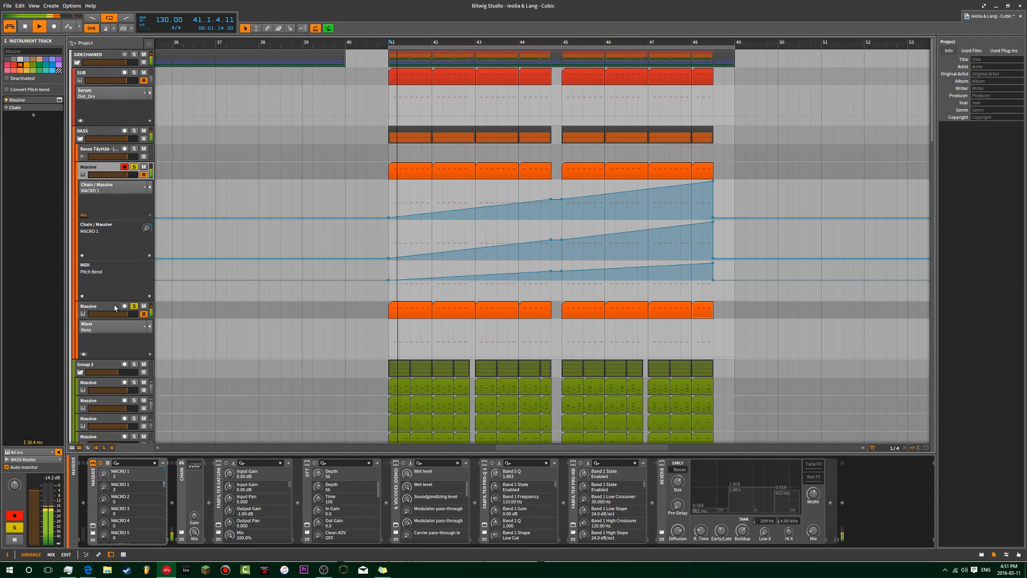
# - Select all clips on the duplicate Massive track and try their notes in different octaves, finishing with a shift one octave up
pyautogui.click(139, 313)
pyautogui.moveTo(730, 311); pyautogui.dragTo(356, 327)
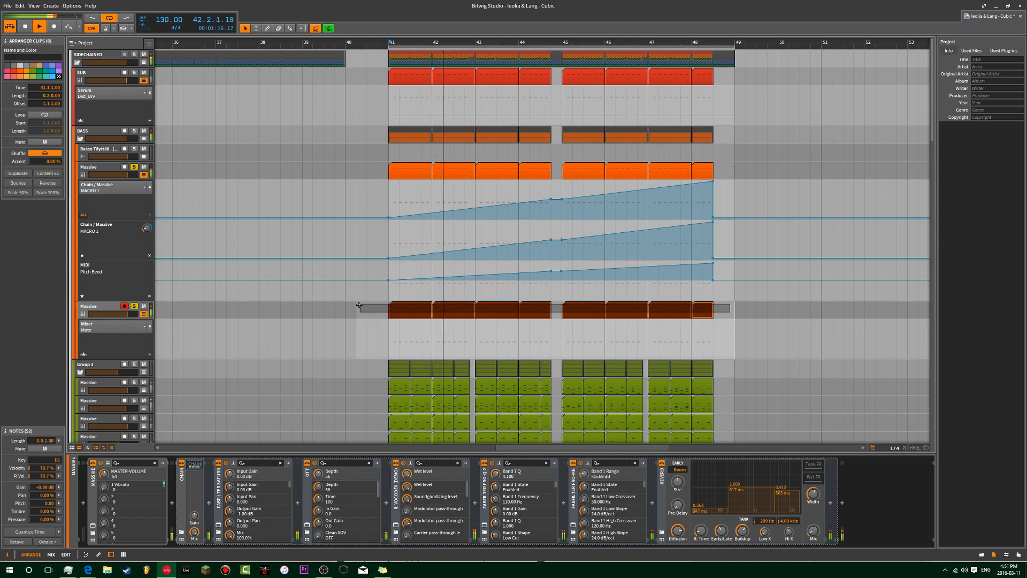
pyautogui.click(48, 542)
pyautogui.click(48, 541)
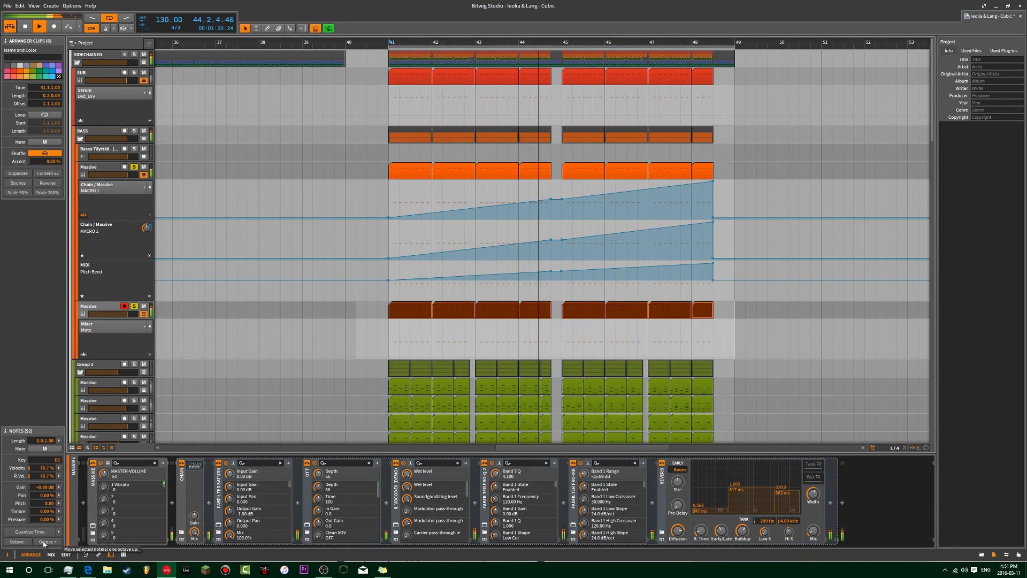
pyautogui.click(17, 542)
pyautogui.click(18, 542)
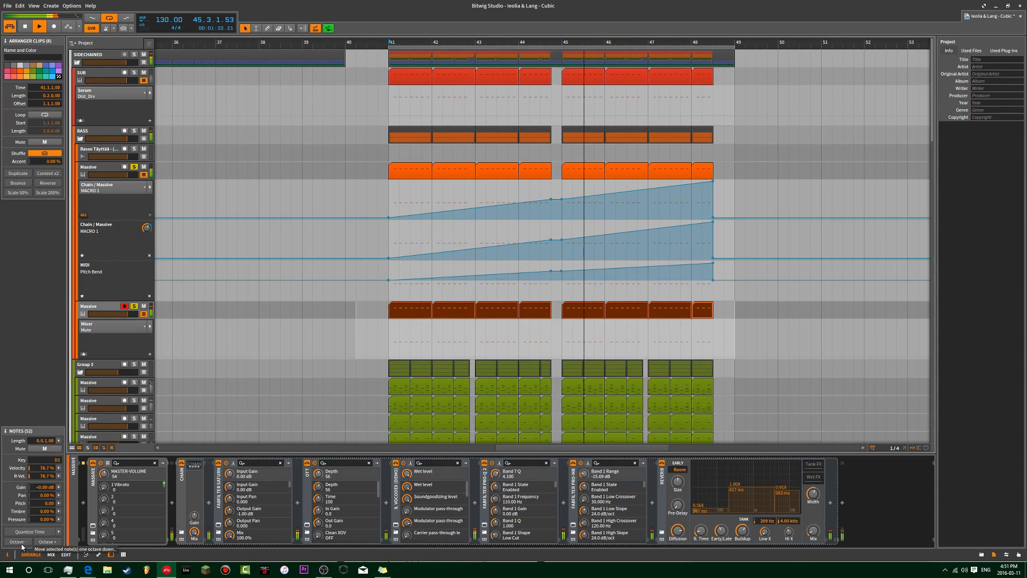
pyautogui.click(47, 542)
pyautogui.click(270, 337)
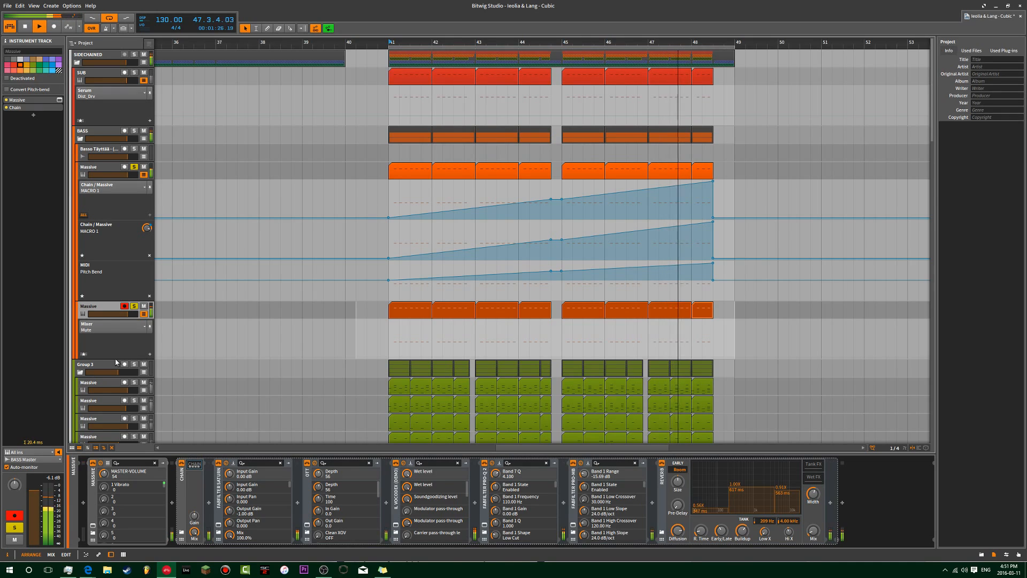
# - Show the duplicate Massive track's automation lanes and restore automation control of its 1 Vibrato parameter
pyautogui.click(84, 355)
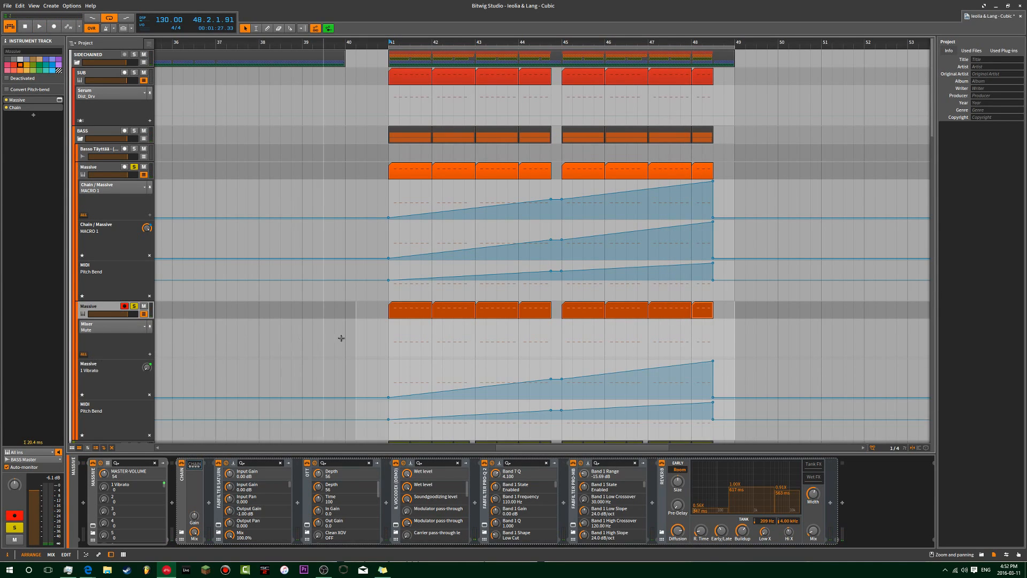
pyautogui.scroll(-3, 369, 332)
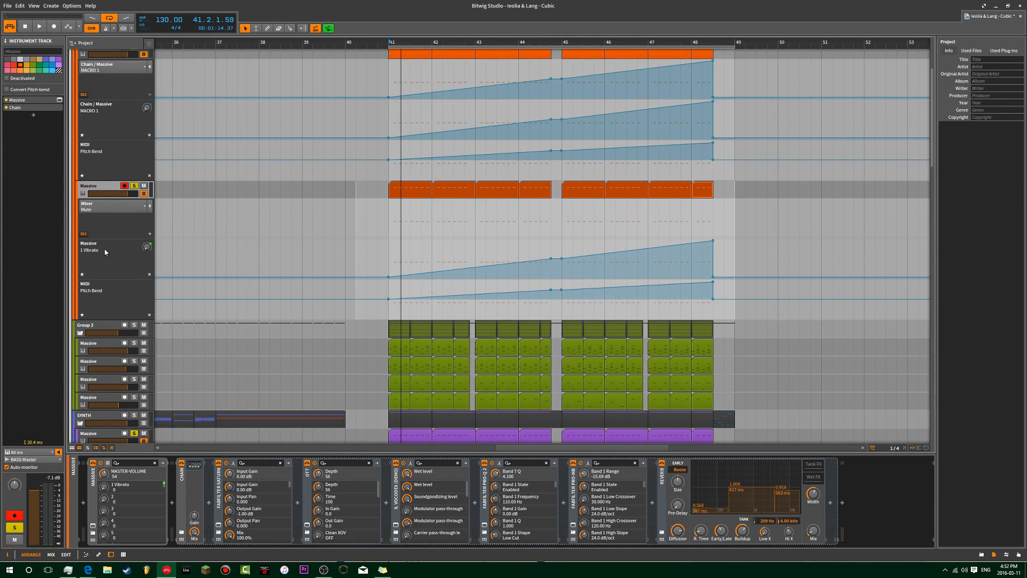
pyautogui.rightClick(150, 249)
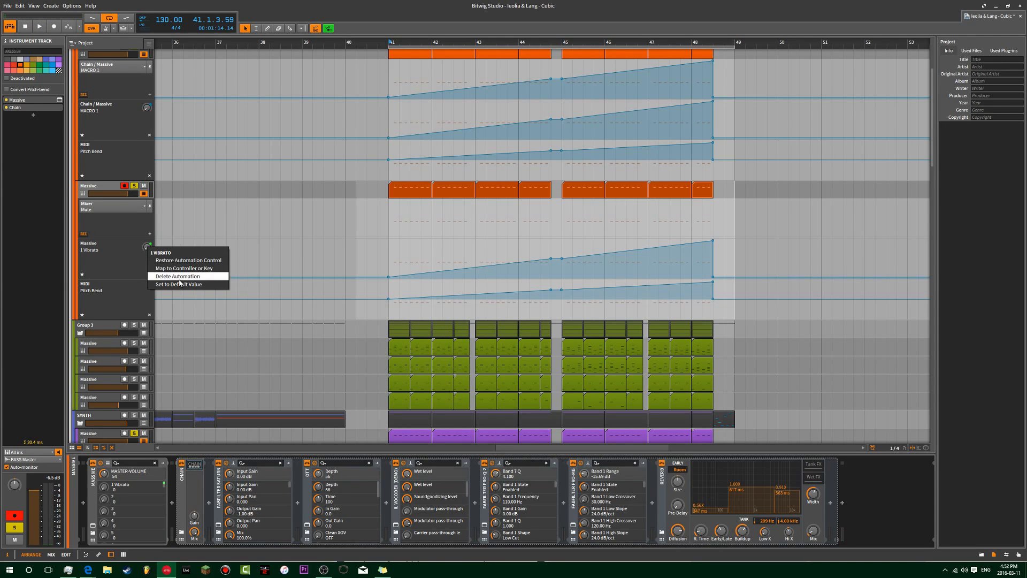
pyautogui.click(198, 268)
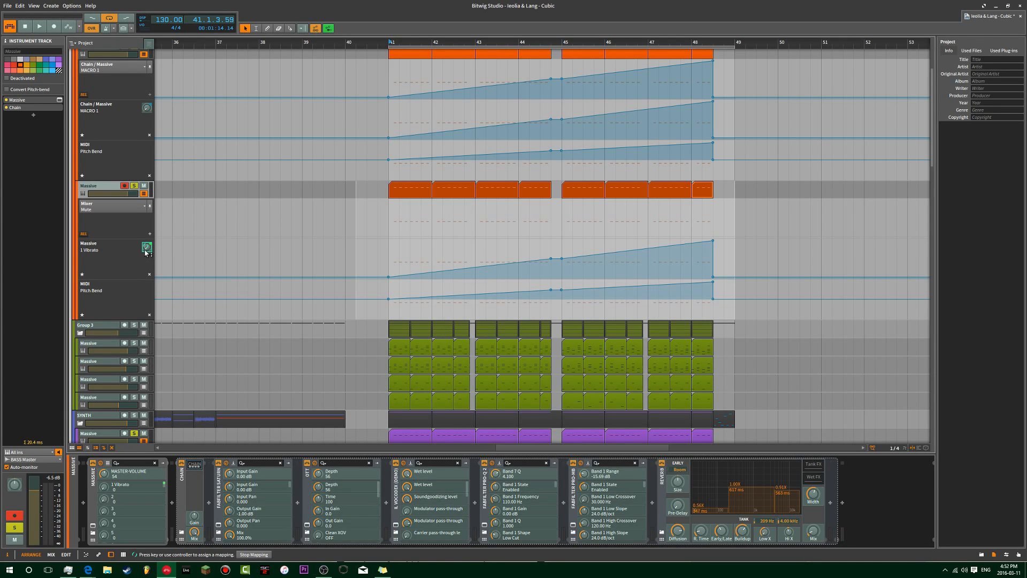
pyautogui.rightClick(146, 248)
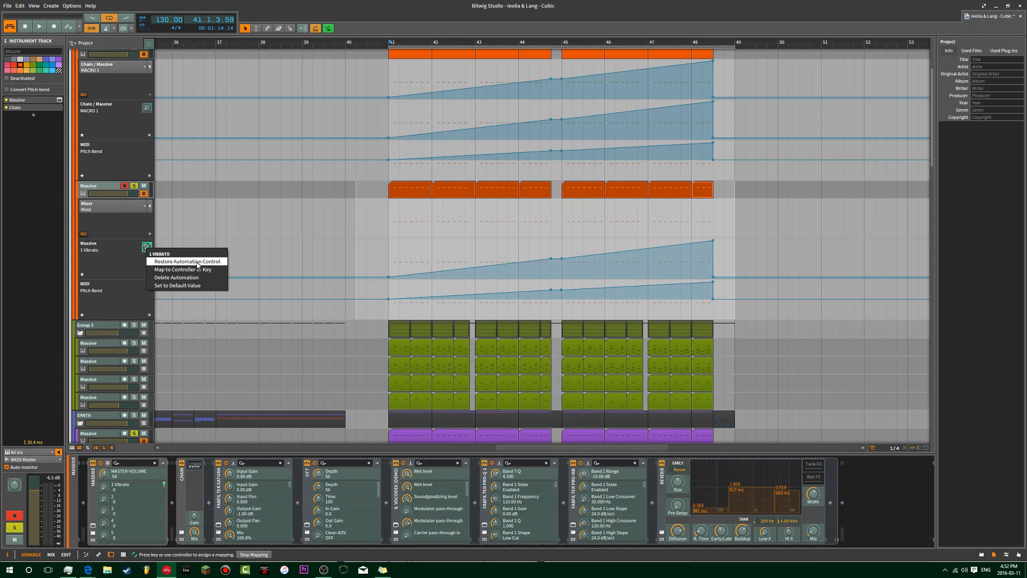
pyautogui.click(197, 263)
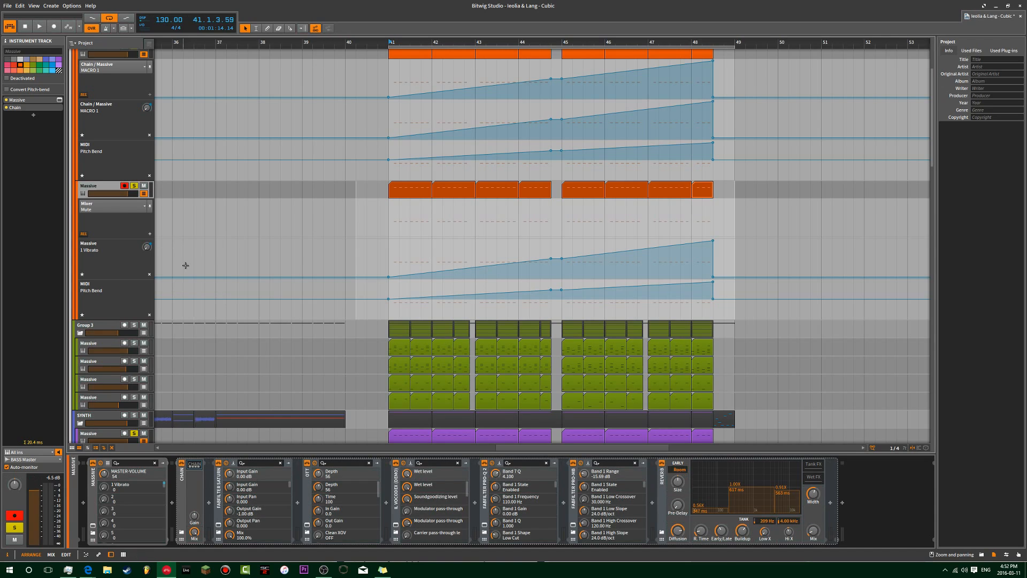
# - Play the section briefly from bar 41 and restore the 1 Vibrato automation control once more
pyautogui.click(391, 239)
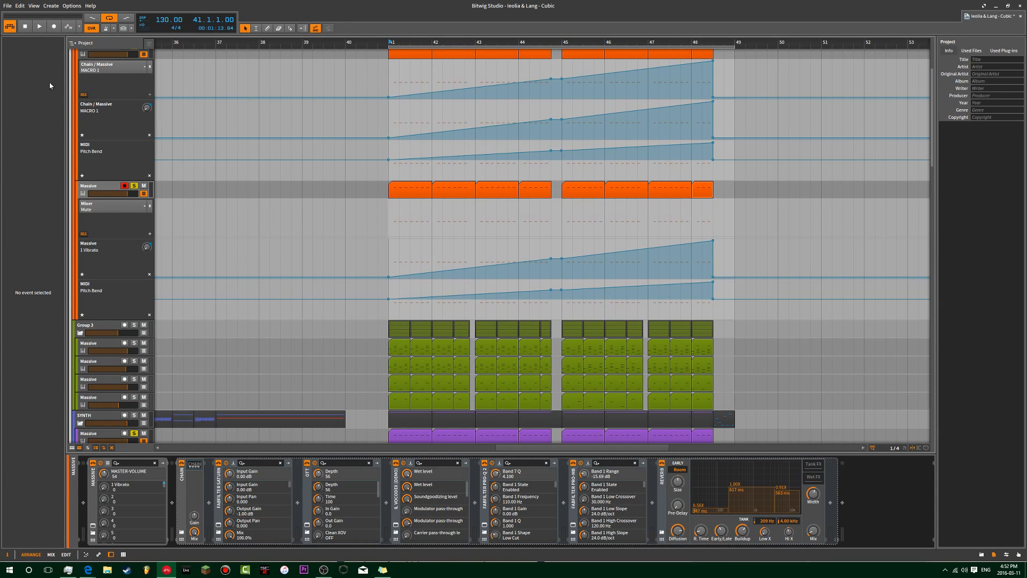
pyautogui.click(39, 26)
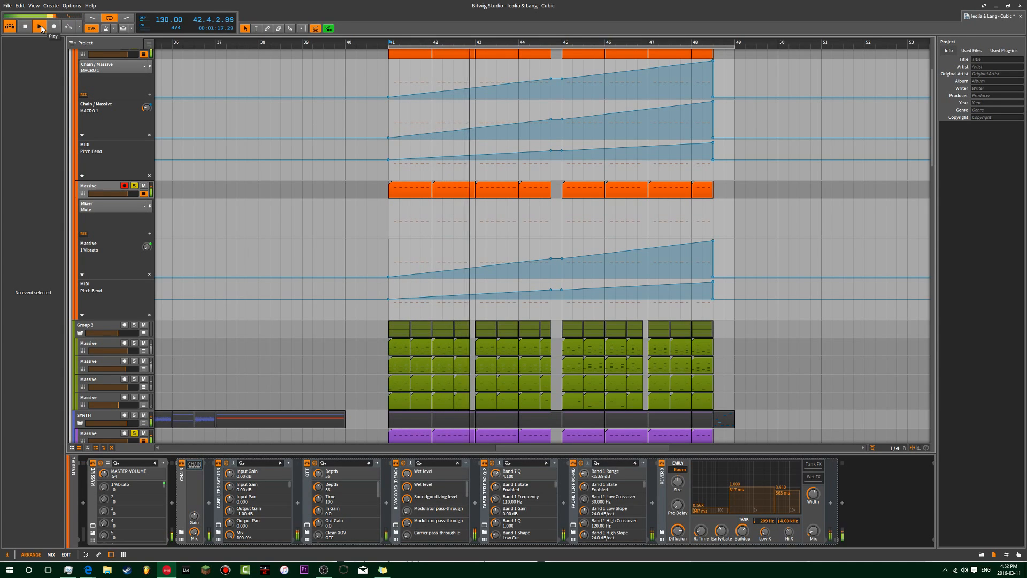
pyautogui.click(41, 27)
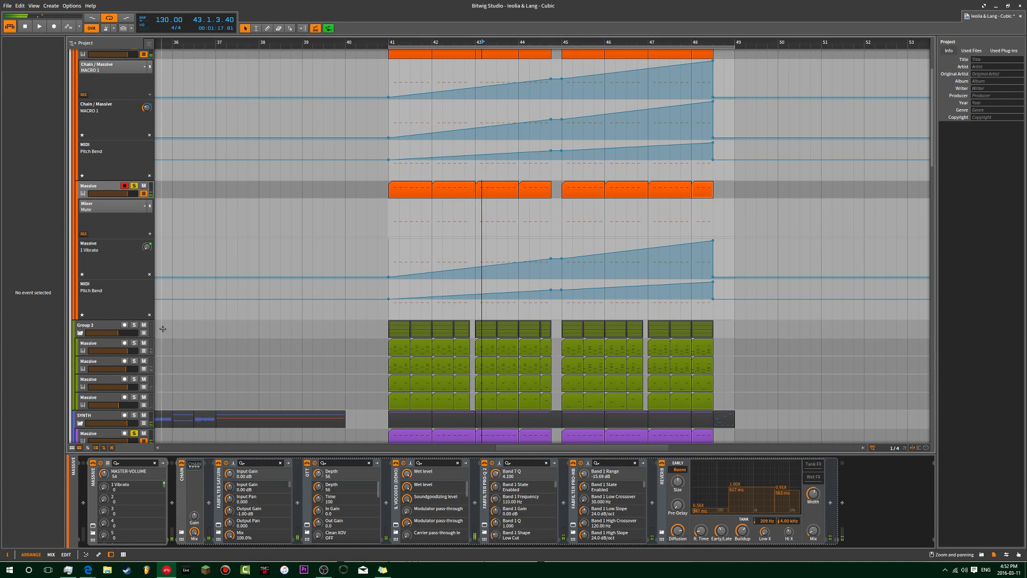
pyautogui.rightClick(147, 248)
pyautogui.click(187, 259)
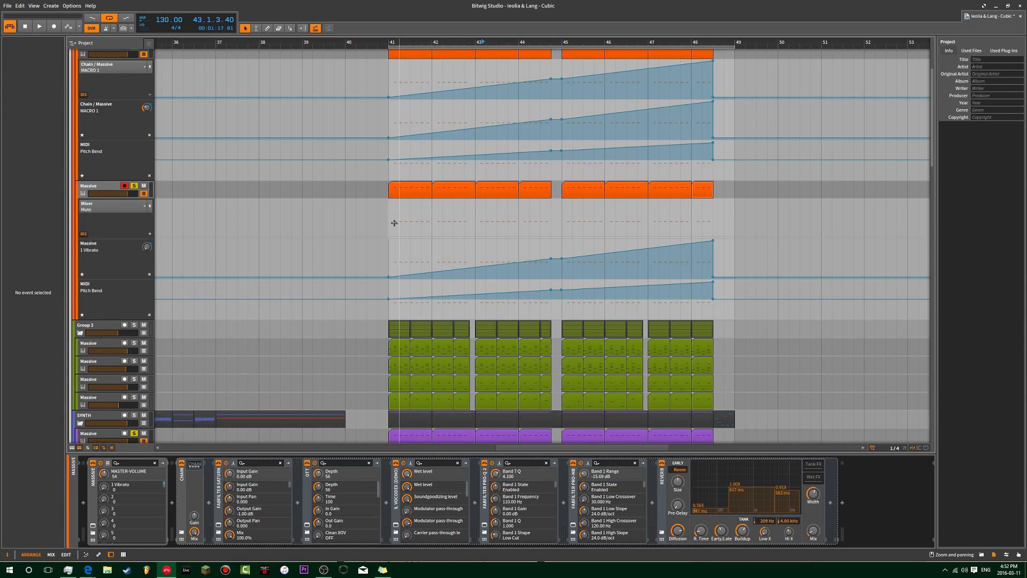
# - Save the project, close Bitwig Studio from the desktop and launch it again
pyautogui.hotkey('ctrl', 's')
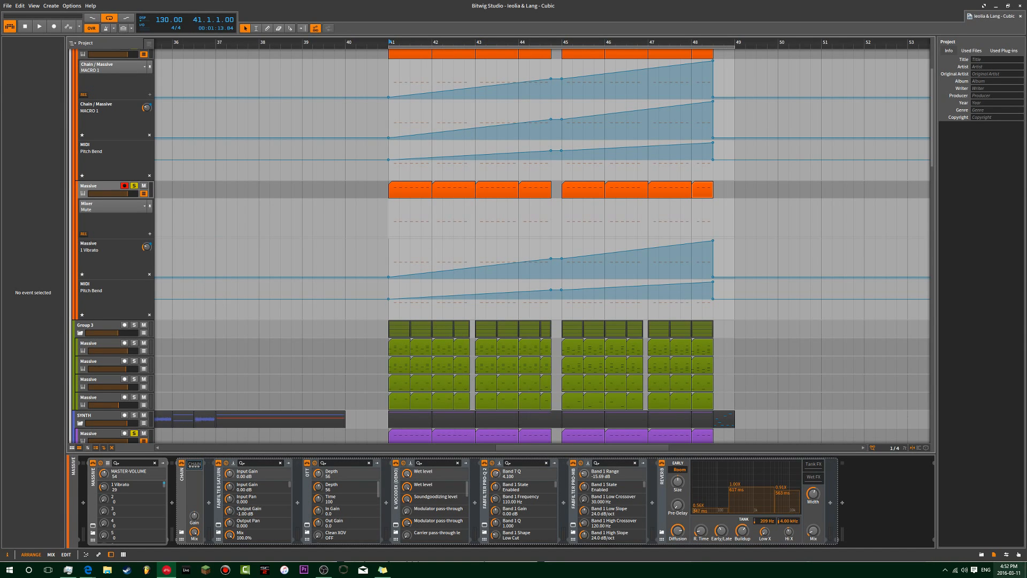
pyautogui.click(1026, 576)
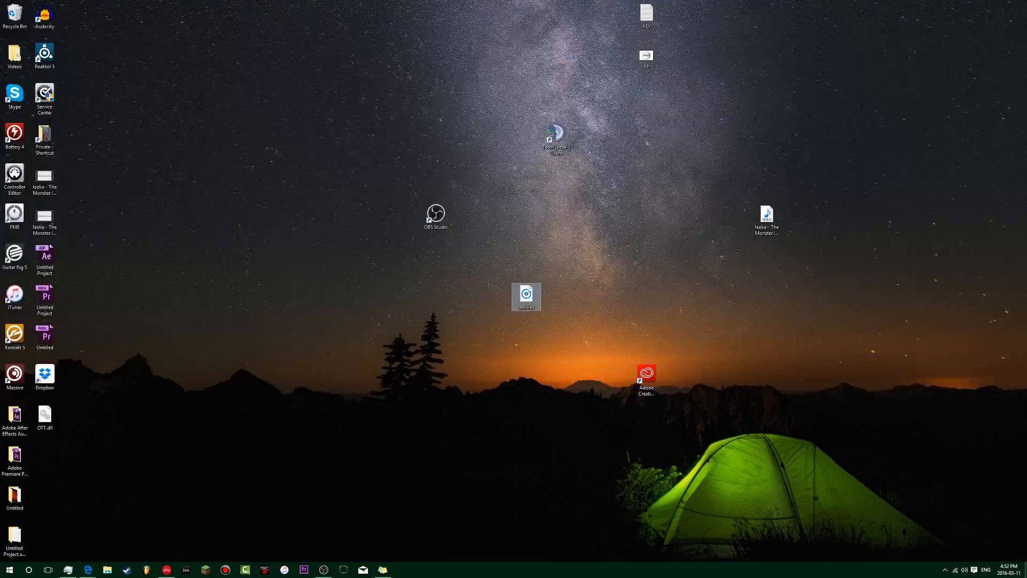
pyautogui.rightClick(165, 570)
pyautogui.click(171, 552)
pyautogui.click(12, 15)
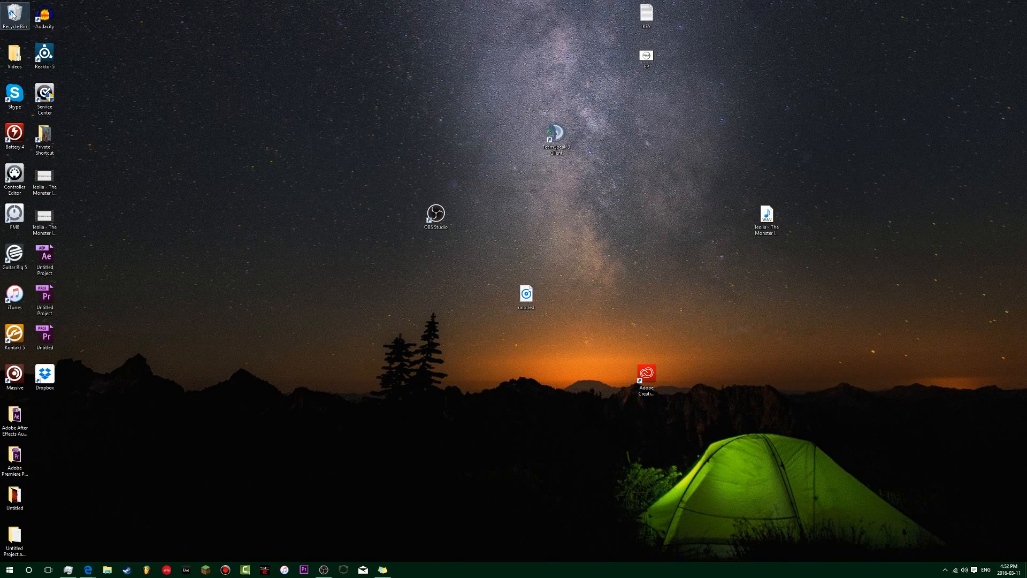
pyautogui.click(167, 570)
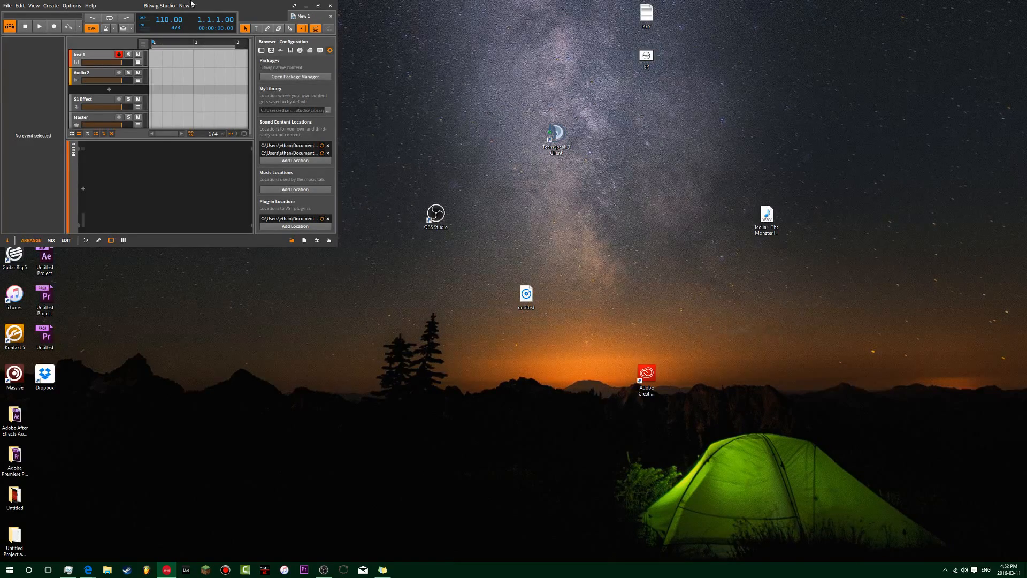
# - Maximize the Bitwig Studio window, reopen the recent Cubic project and dismiss the plug-in message
pyautogui.moveTo(259, 9); pyautogui.dragTo(305, 0)
pyautogui.click(318, 6)
pyautogui.click(7, 5)
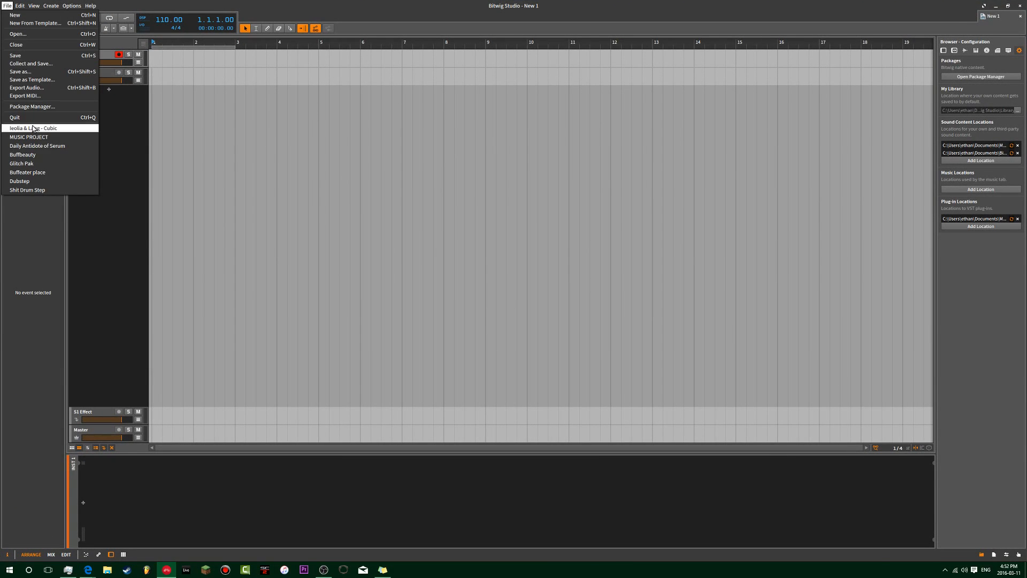
pyautogui.click(32, 131)
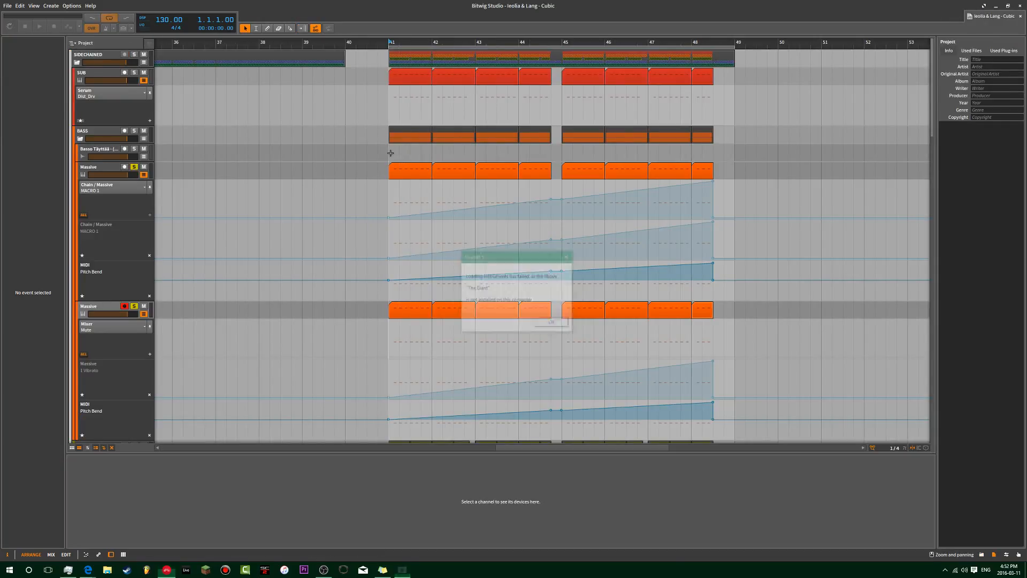
pyautogui.click(553, 323)
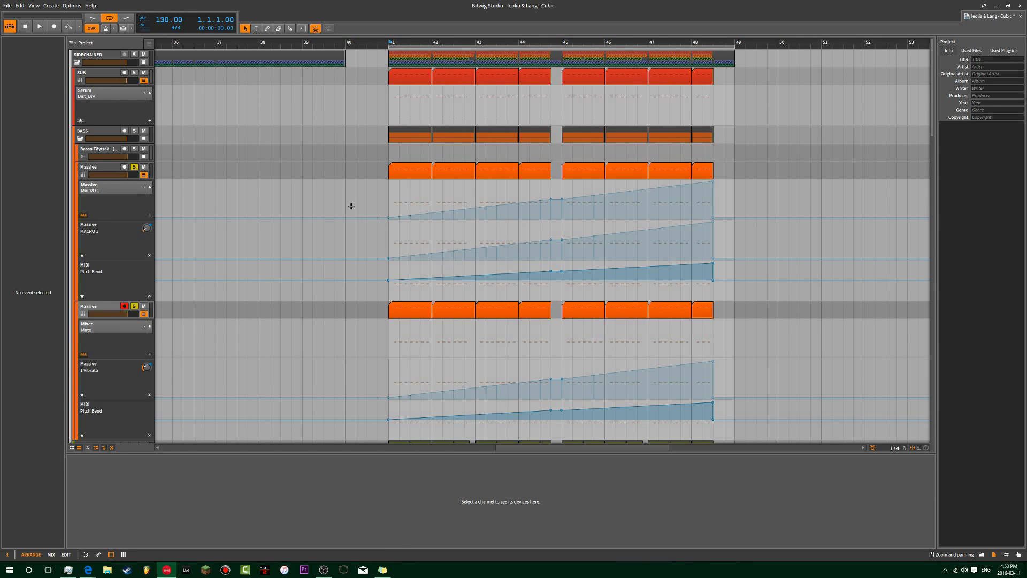
# - Find the Piano track among the synth tracks and delete it
pyautogui.scroll(-15, 340, 195)
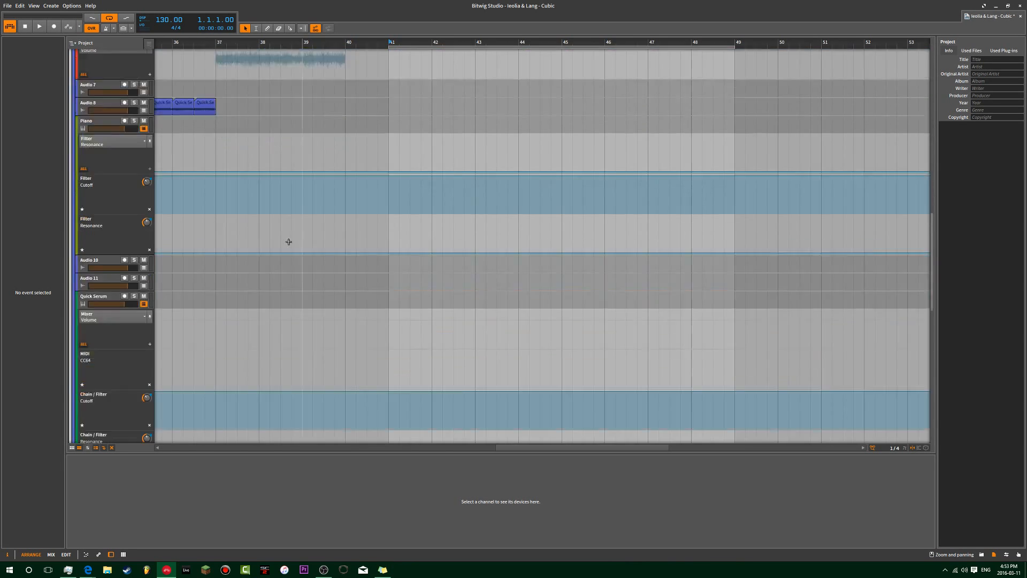
pyautogui.scroll(-8, 288, 242)
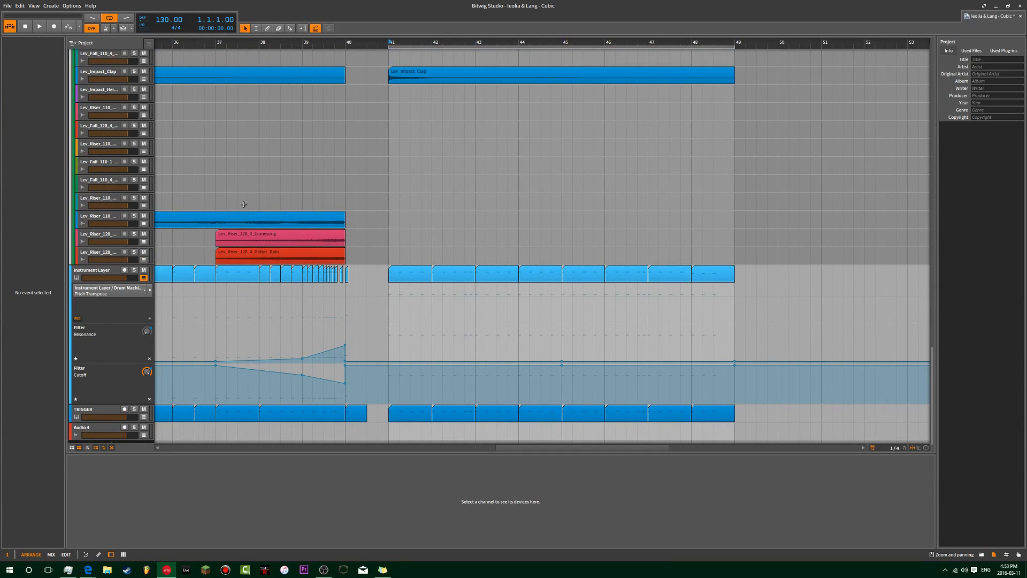
pyautogui.moveTo(290, 174); pyautogui.dragTo(396, 174)
pyautogui.scroll(6, 309, 200)
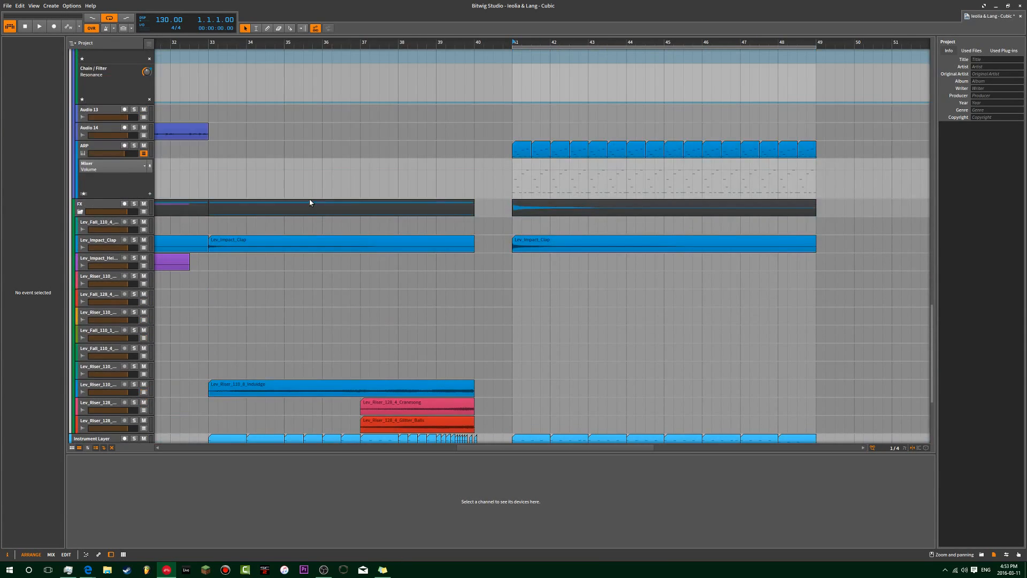
pyautogui.scroll(8, 241, 242)
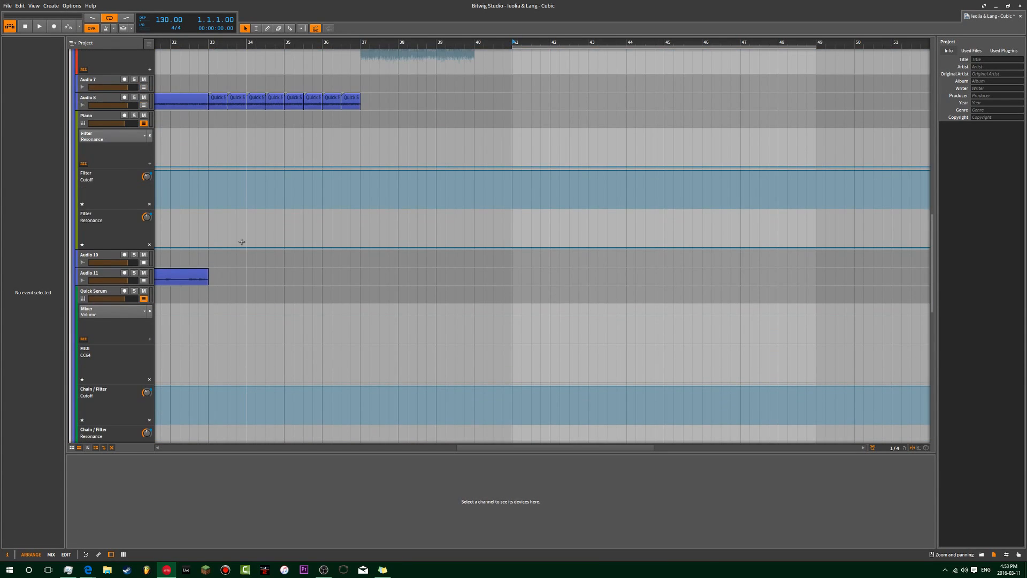
pyautogui.click(110, 120)
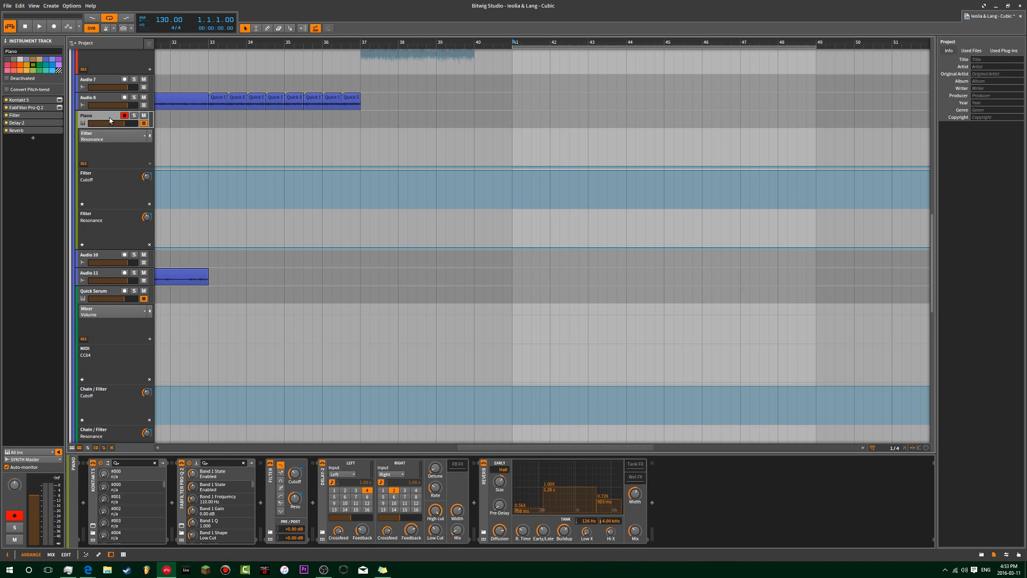
pyautogui.press('Delete')
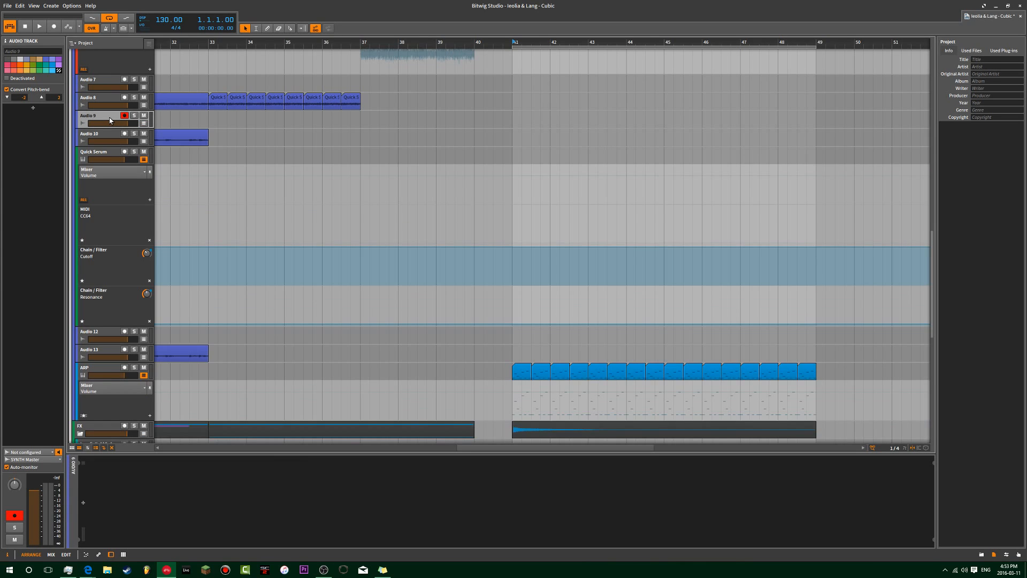
# - Return to the bass tracks and play the section from bar 41
pyautogui.click(523, 102)
pyautogui.scroll(-10, 533, 176)
pyautogui.moveTo(550, 42); pyautogui.dragTo(246, 46)
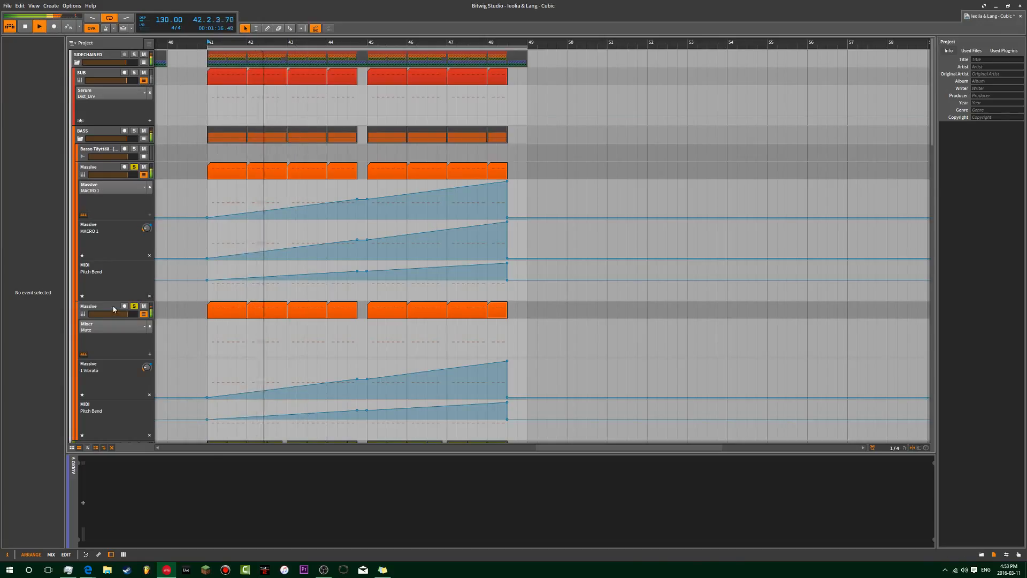
# - Open the duplicate Massive track's Pro-MB in evaluation mode, lower the Band 4 level to -2.25 dB and close the plug-in
pyautogui.click(136, 307)
pyautogui.click(185, 466)
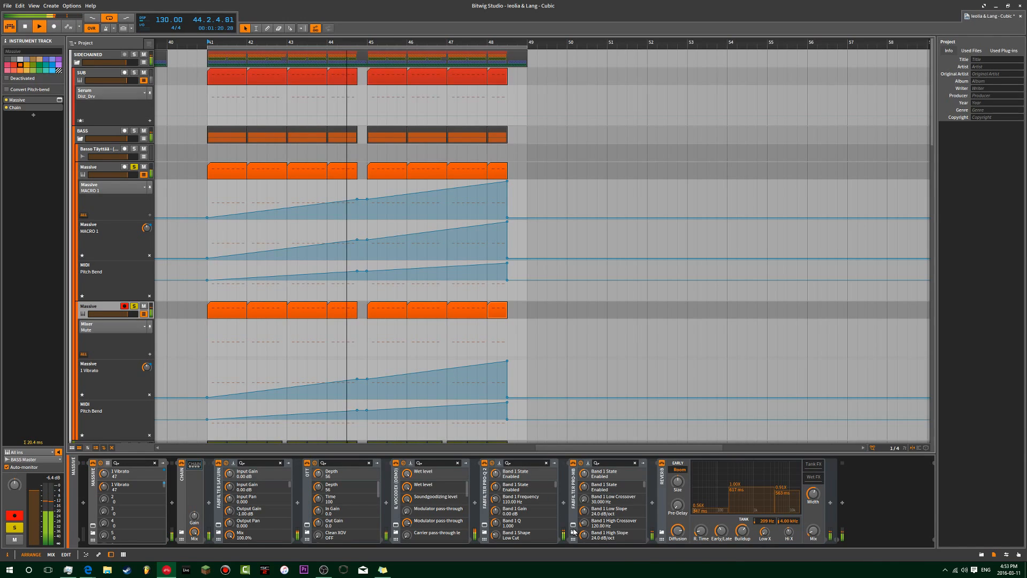
pyautogui.click(573, 529)
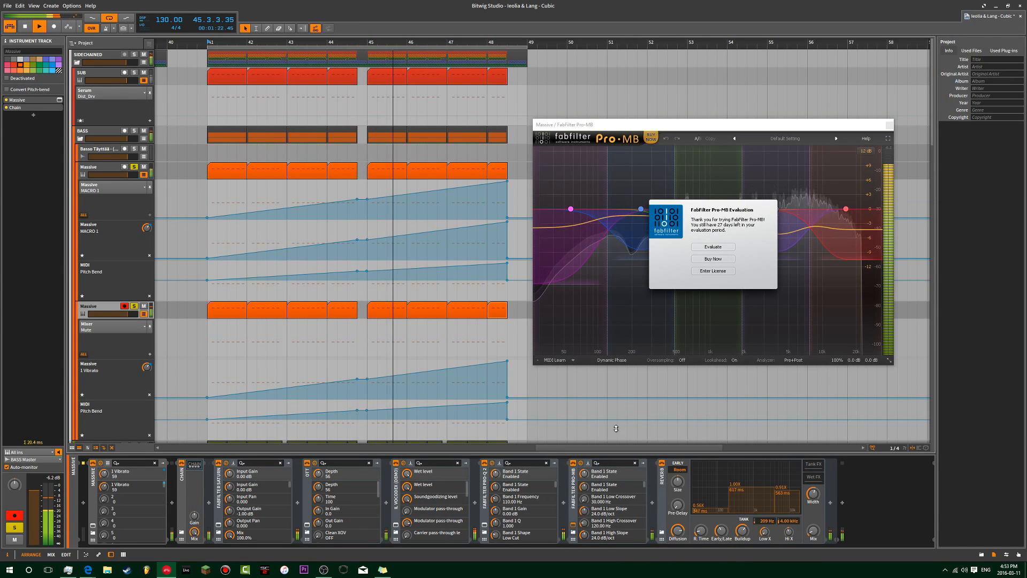
pyautogui.click(713, 246)
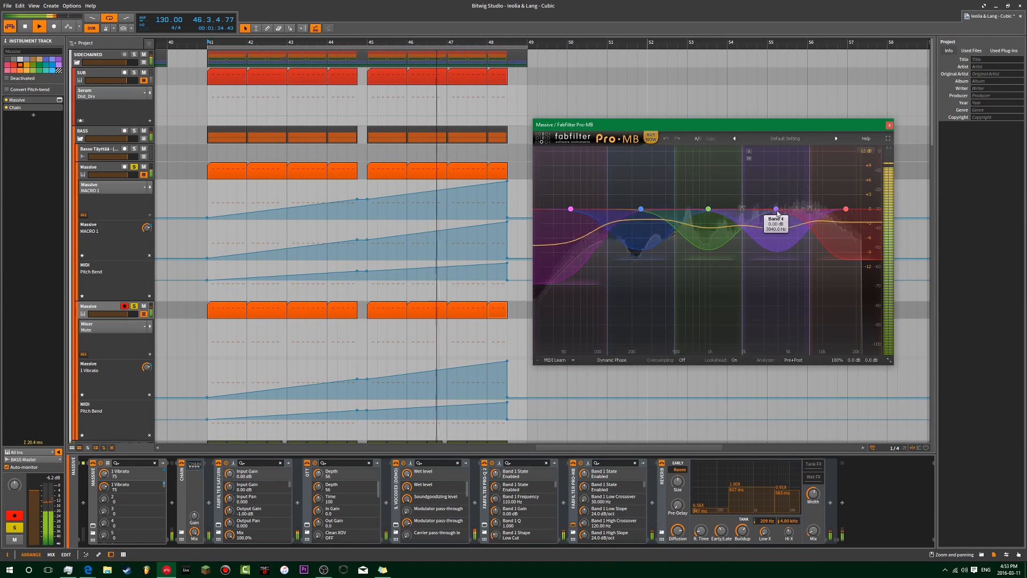
pyautogui.moveTo(777, 209); pyautogui.dragTo(776, 220)
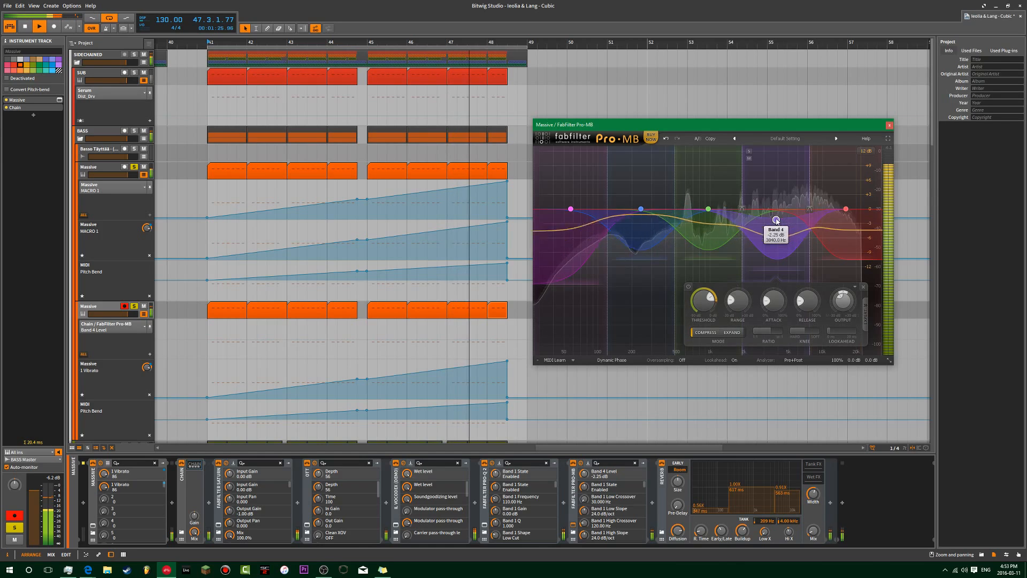
pyautogui.click(889, 125)
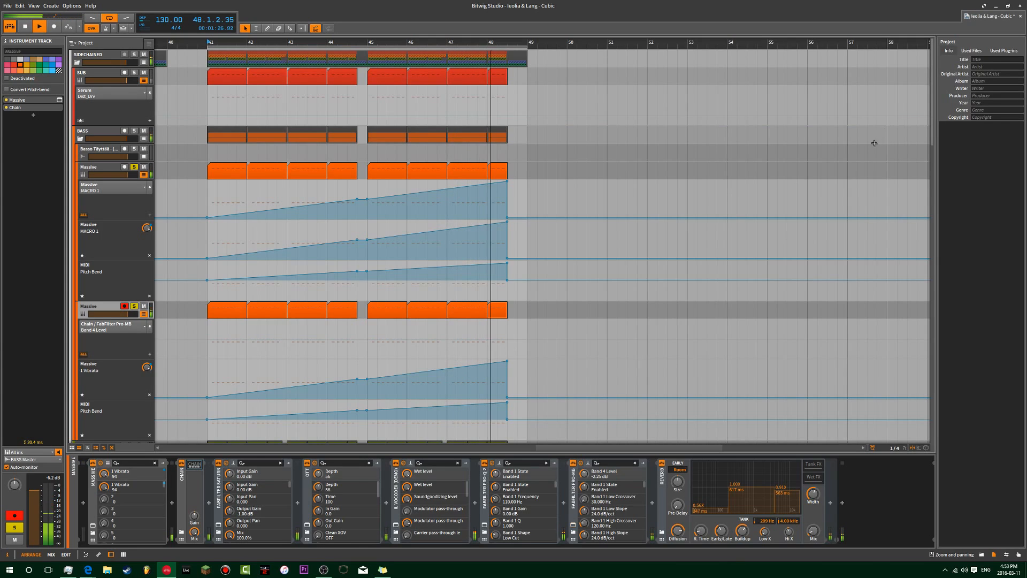
# - Unsolo the duplicate Massive track, solo the SUB track and restore automation control for playback
pyautogui.click(135, 307)
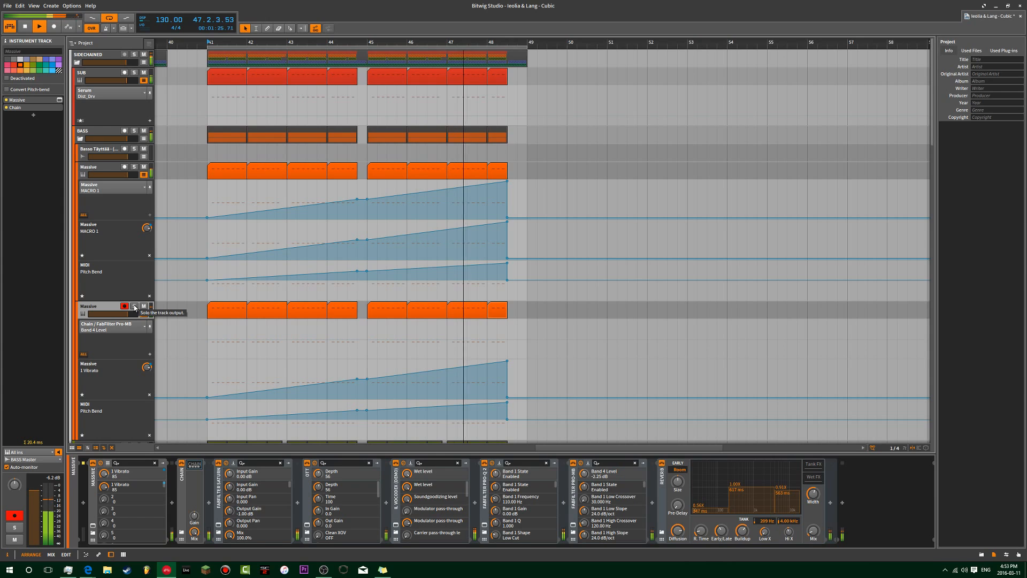
pyautogui.click(134, 72)
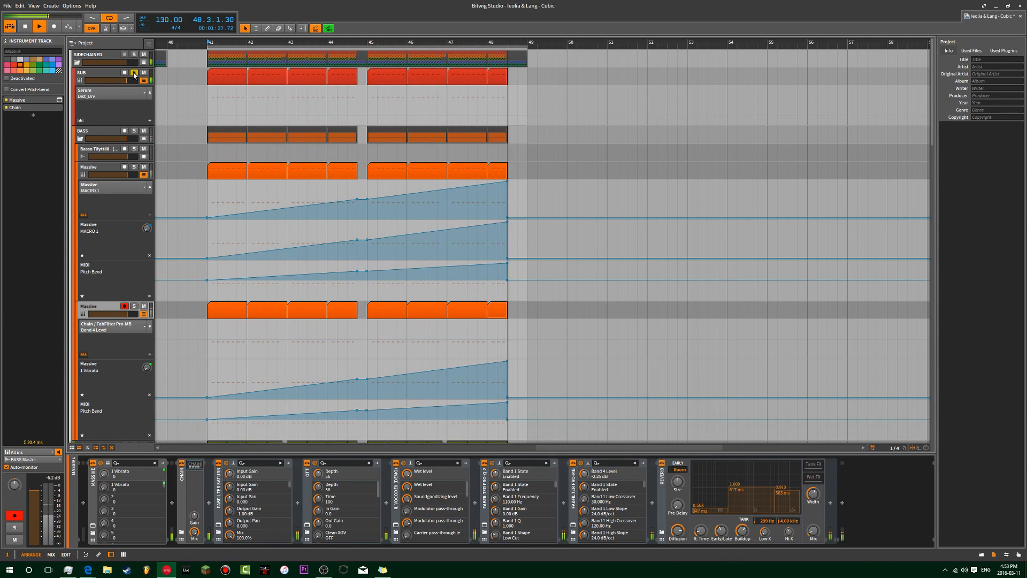
pyautogui.click(331, 30)
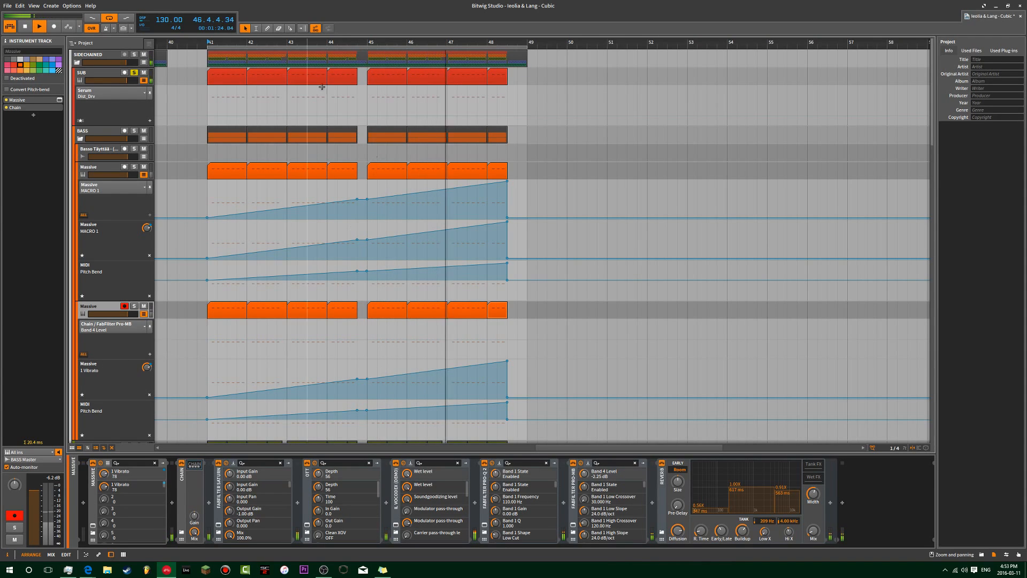
# - Try to map the duplicate Massive track's 1 Vibrato parameter to a controller or key, and leave mapping mode
pyautogui.rightClick(148, 371)
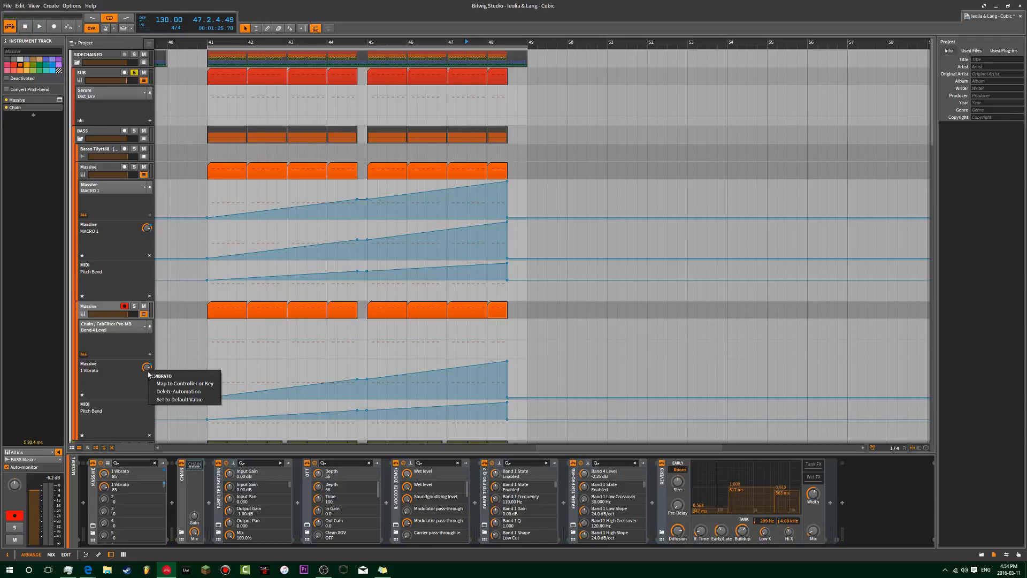
pyautogui.click(211, 383)
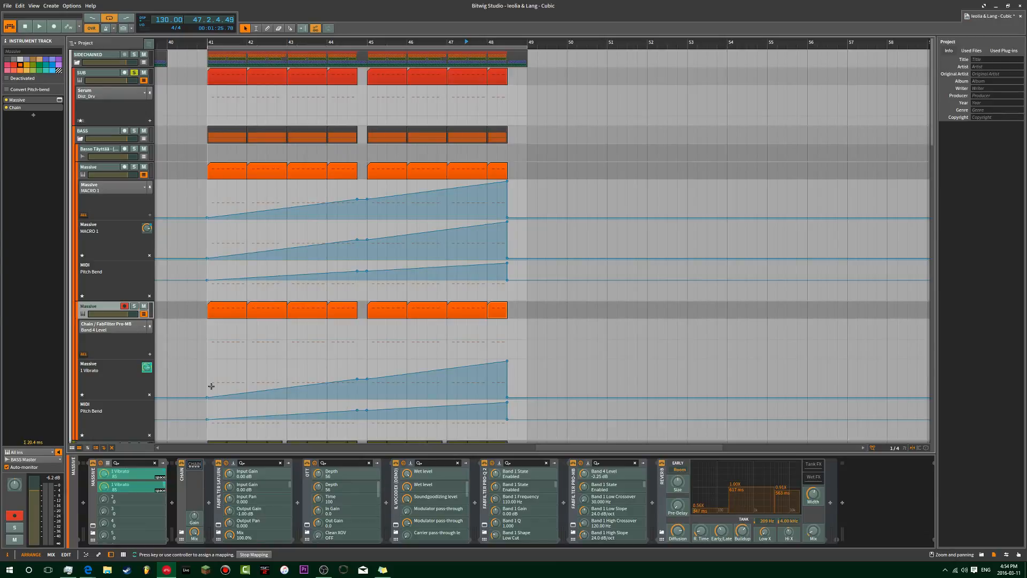
pyautogui.rightClick(147, 366)
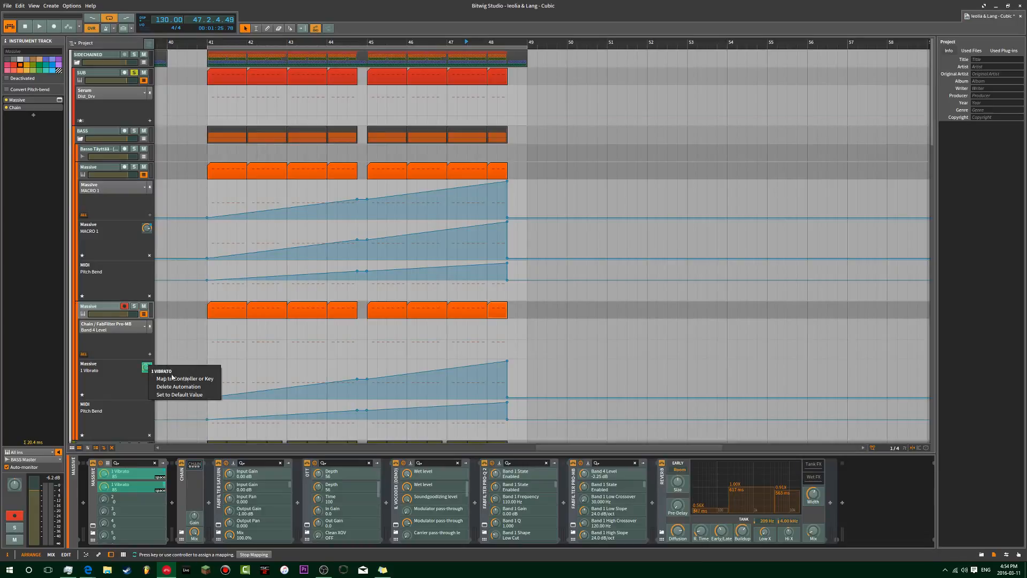
pyautogui.click(206, 337)
pyautogui.click(208, 328)
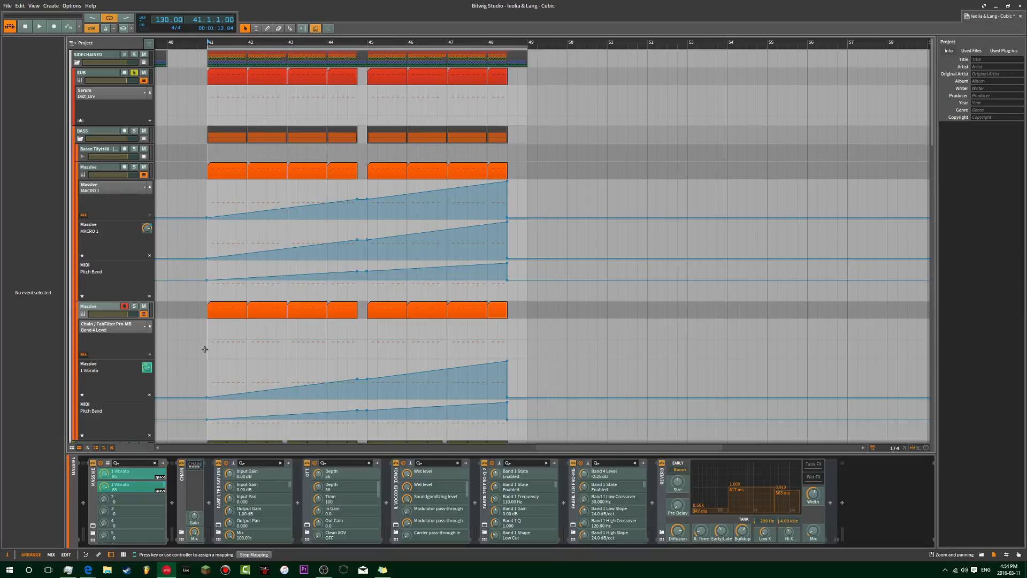
pyautogui.press('Escape')
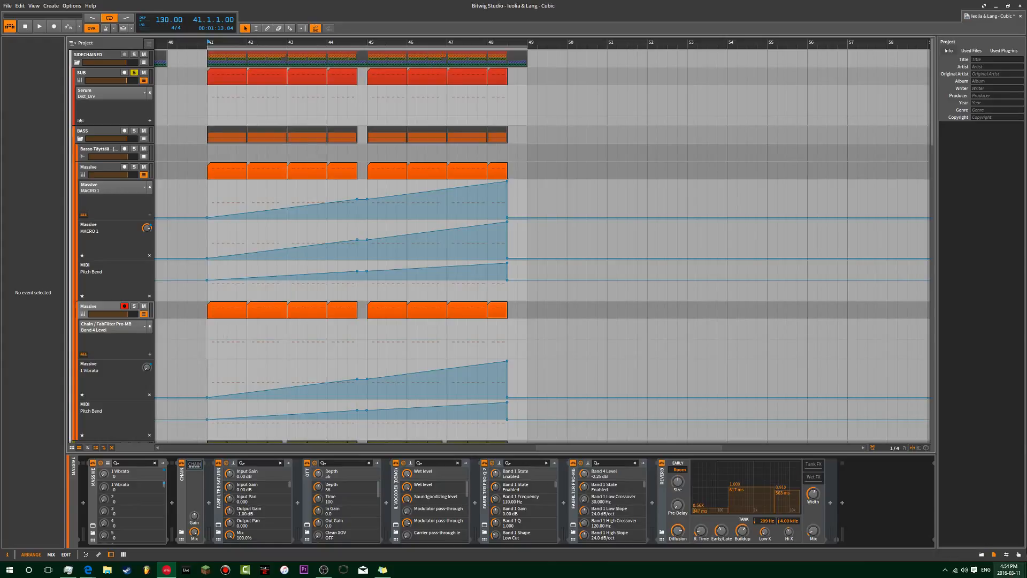
# - Remove both 1 Vibrato computer keyboard mappings from the project and return to the browser
pyautogui.click(1019, 554)
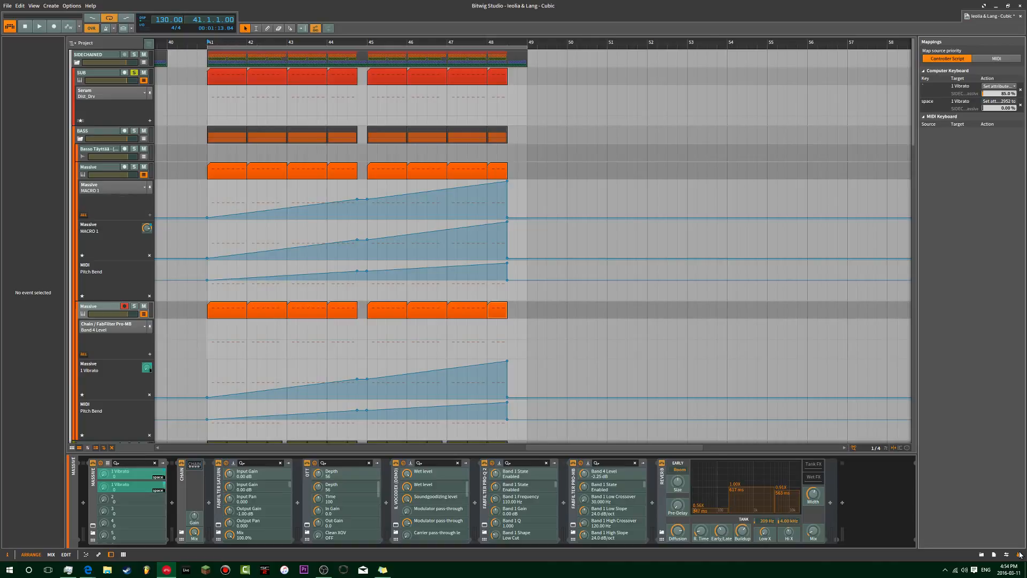
pyautogui.click(1021, 105)
pyautogui.click(1020, 90)
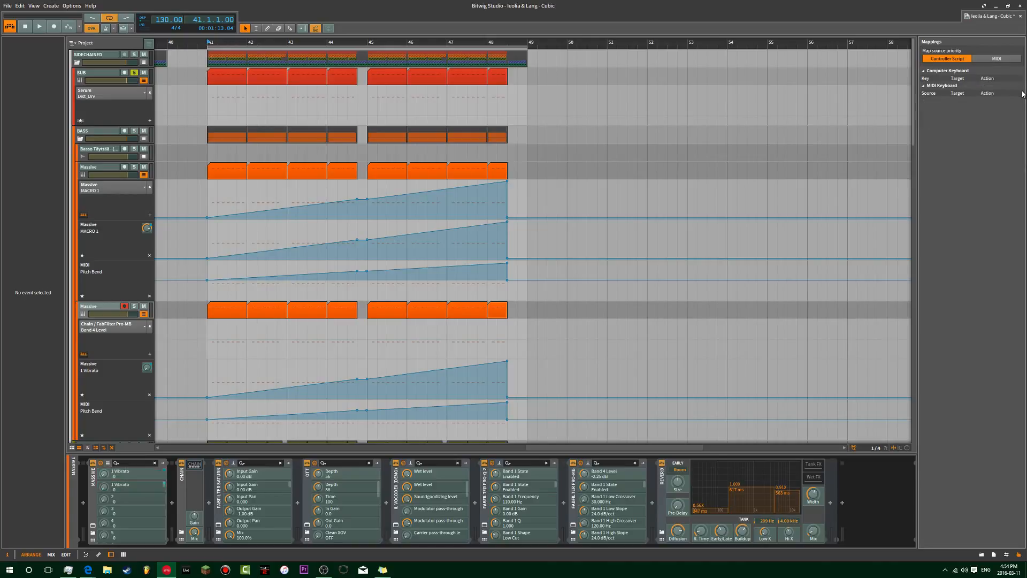
pyautogui.click(982, 555)
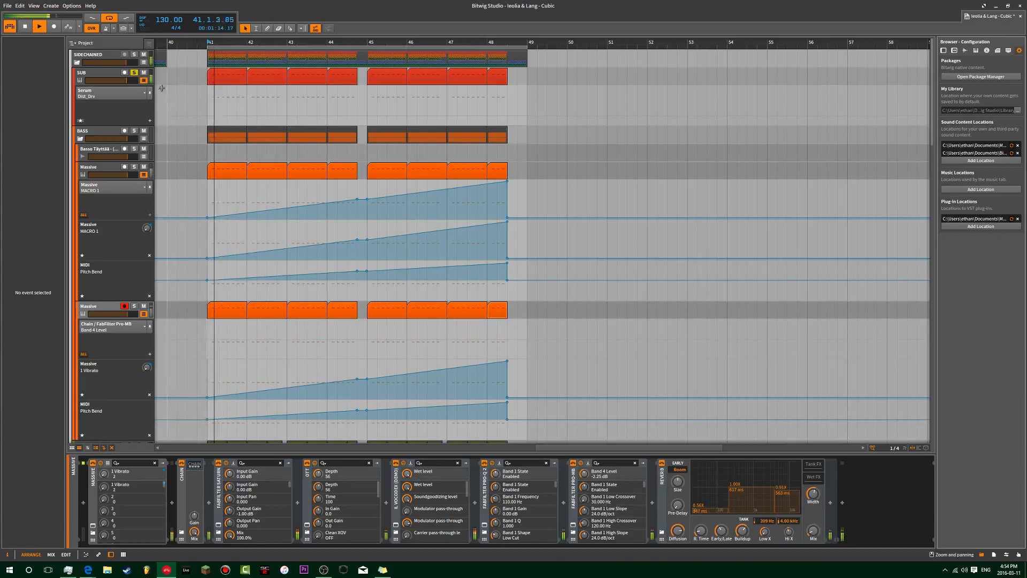
# - In the SUB track's Serum, adjust the oscillator A and B levels, set MasterVol to 100 and close the plug-in
pyautogui.click(102, 72)
pyautogui.click(60, 100)
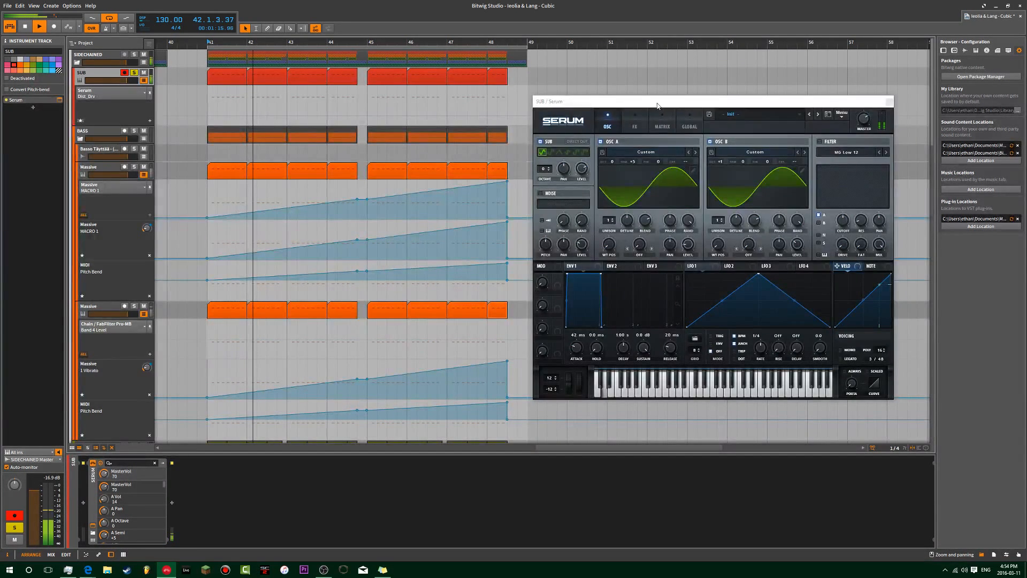
pyautogui.moveTo(648, 104); pyautogui.dragTo(499, 111)
pyautogui.moveTo(539, 251)
pyautogui.mouseDown()
pyautogui.moveTo(540, 234)
pyautogui.moveTo(540, 246)
pyautogui.mouseUp()
pyautogui.moveTo(648, 250); pyautogui.dragTo(646, 257)
pyautogui.click(718, 133)
pyautogui.press('space')
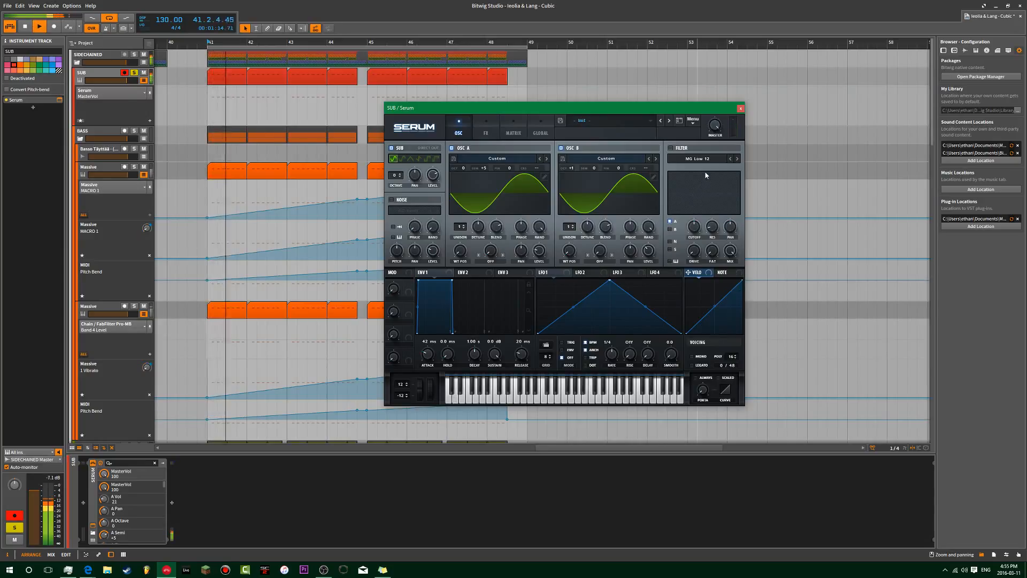
pyautogui.click(741, 108)
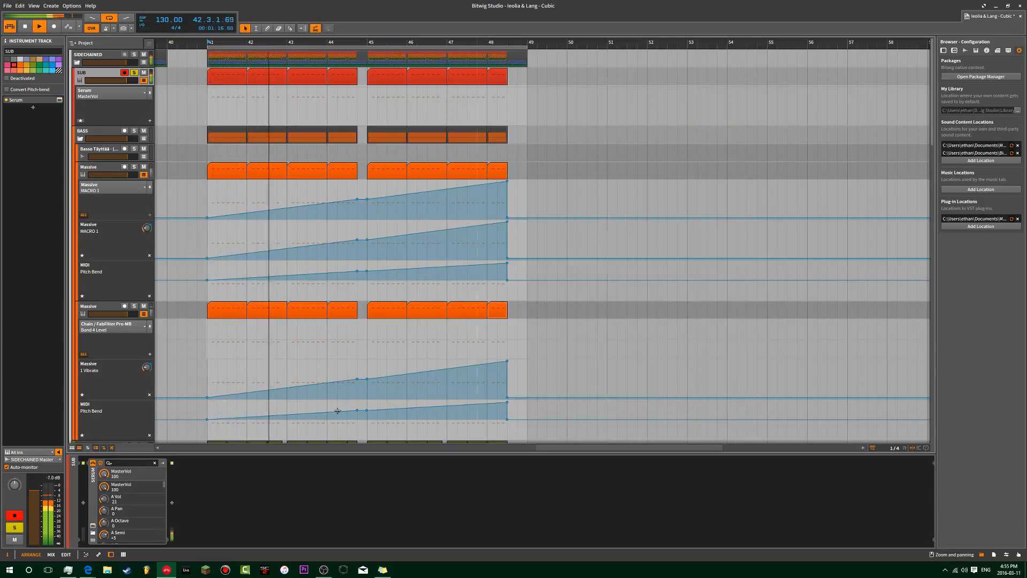
# - Unsolo the SUB track and show its MIDI Pitch Bend automation lane
pyautogui.click(133, 72)
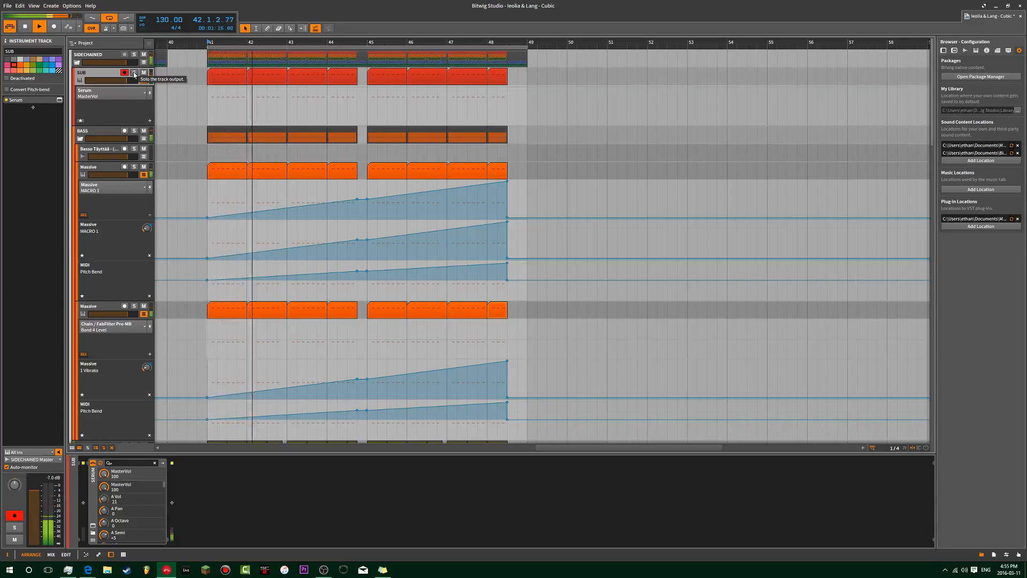
pyautogui.click(130, 100)
pyautogui.click(122, 110)
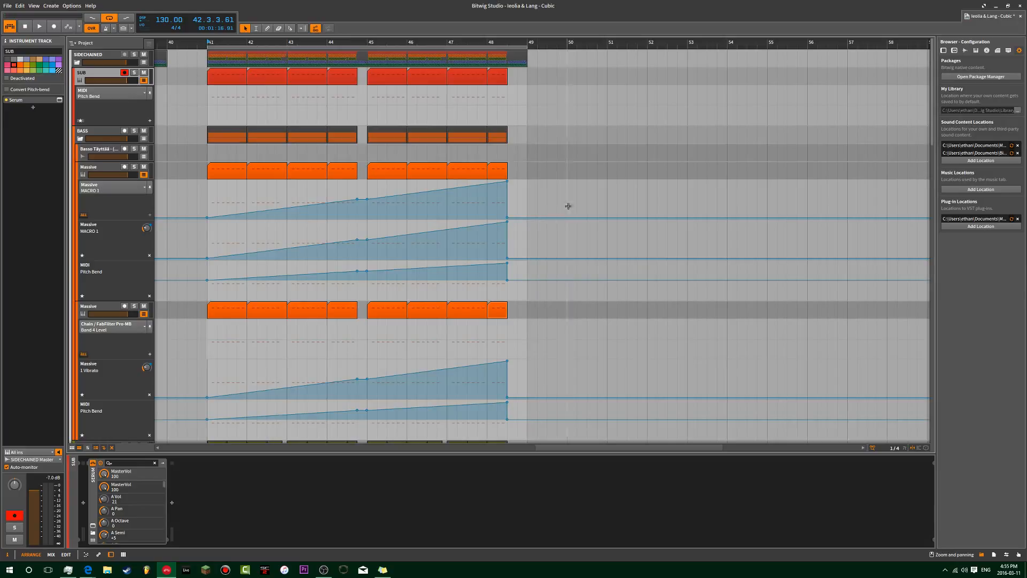
# - Try to copy the first Massive track's MACRO 1 automation into the SUB track's Pitch Bend lane
pyautogui.moveTo(577, 180); pyautogui.dragTo(186, 218)
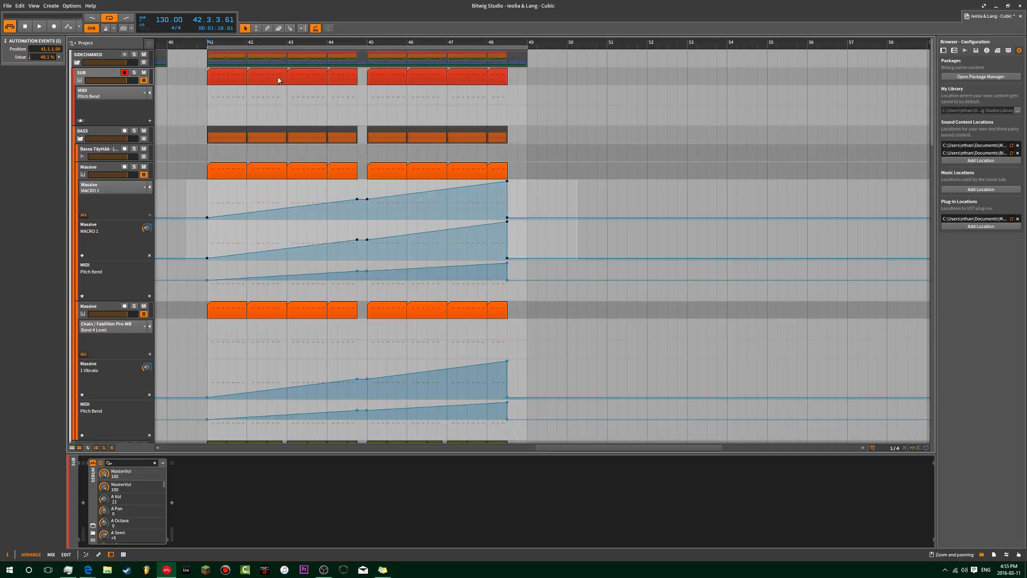
pyautogui.click(204, 92)
pyautogui.hotkey('ctrl', 'v')
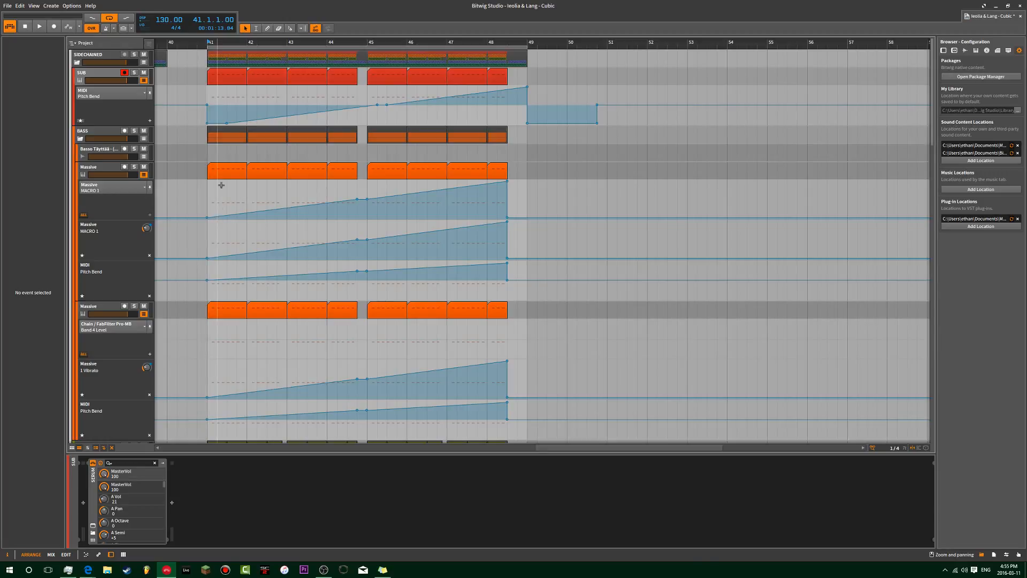
# - Undo that paste and try copying the duplicate Massive track's Pitch Bend ramp onto the SUB lane at bar 41
pyautogui.scroll(-3, 180, 185)
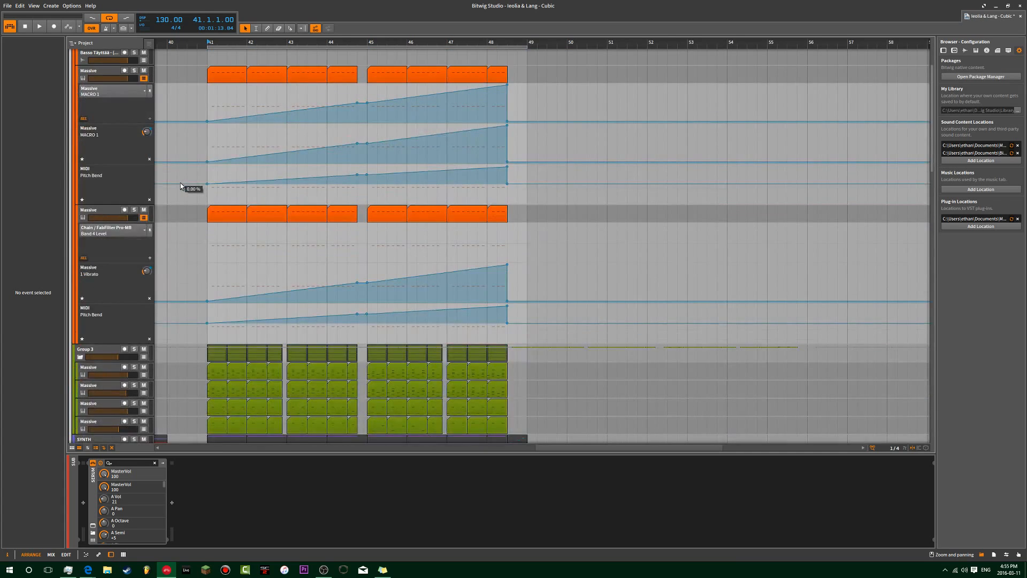
pyautogui.moveTo(526, 331); pyautogui.dragTo(211, 307)
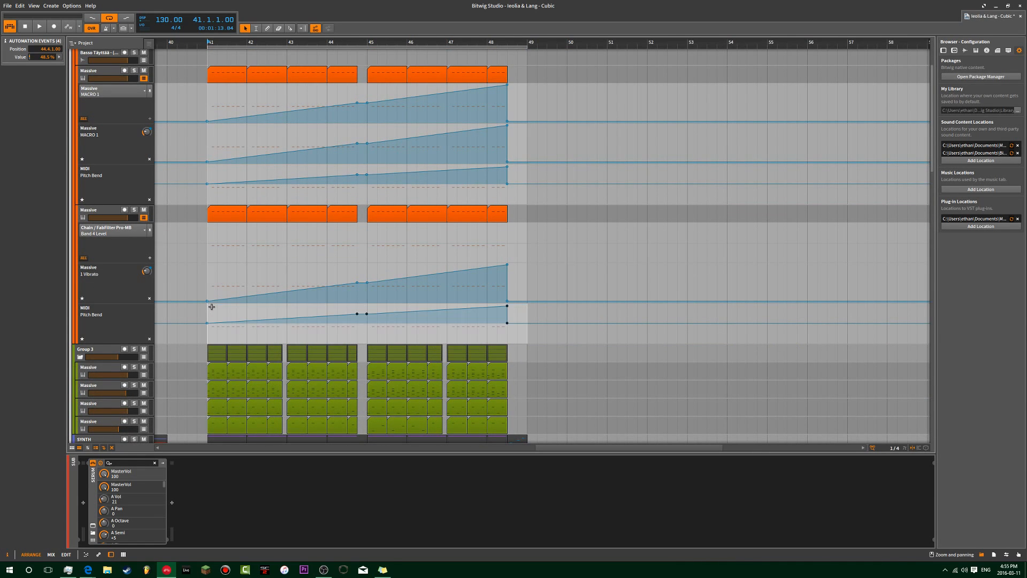
pyautogui.moveTo(505, 338); pyautogui.dragTo(170, 306)
pyautogui.scroll(3, 294, 266)
pyautogui.click(206, 107)
pyautogui.hotkey('ctrl', 'z')
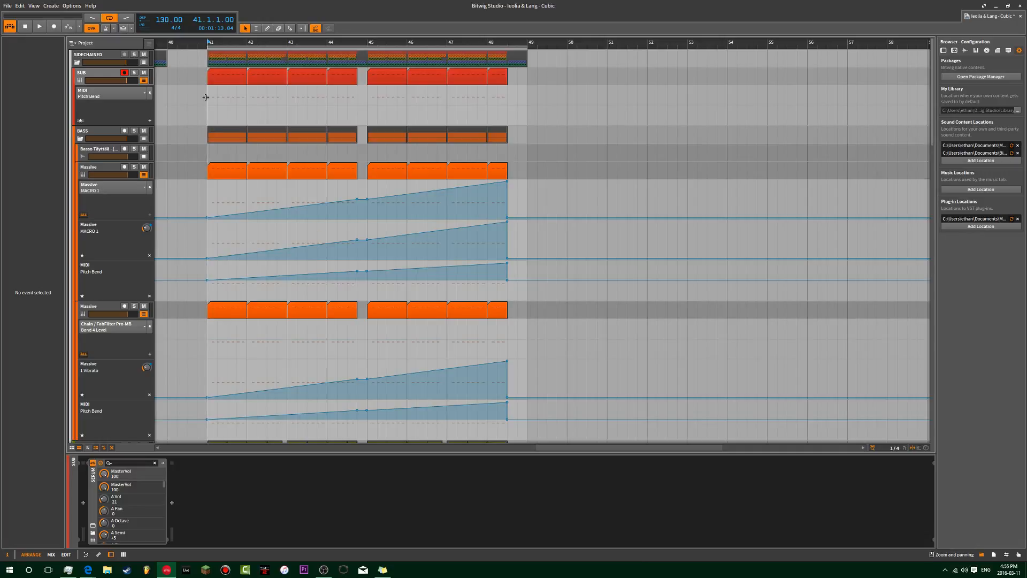
pyautogui.hotkey('ctrl', 'v')
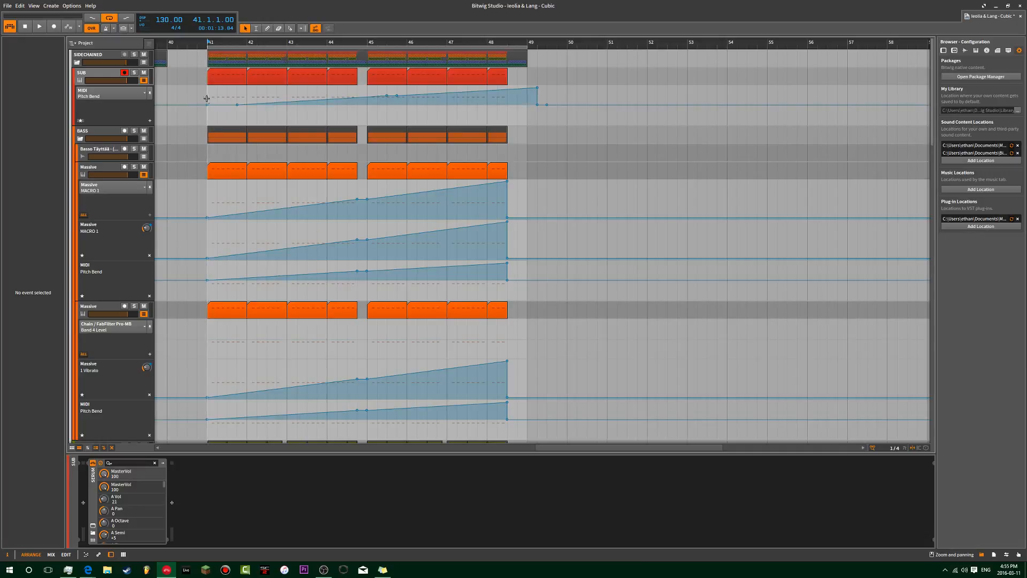
pyautogui.hotkey('ctrl', 'z')
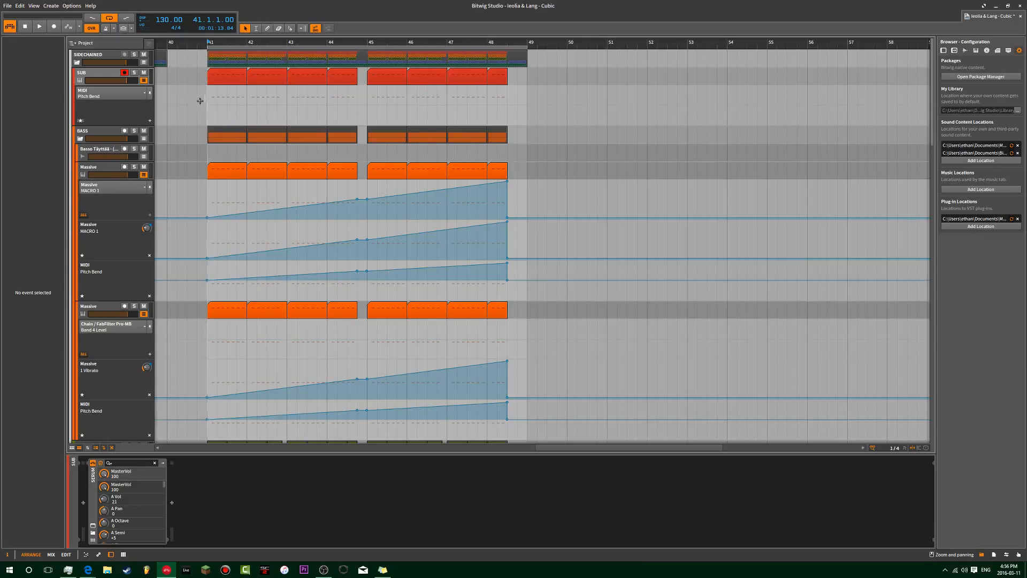
# - Paste the Pitch Bend ramp earlier on the SUB lane so its rise starts at bar 41, and play it back
pyautogui.click(170, 94)
pyautogui.hotkey('ctrl', 'v')
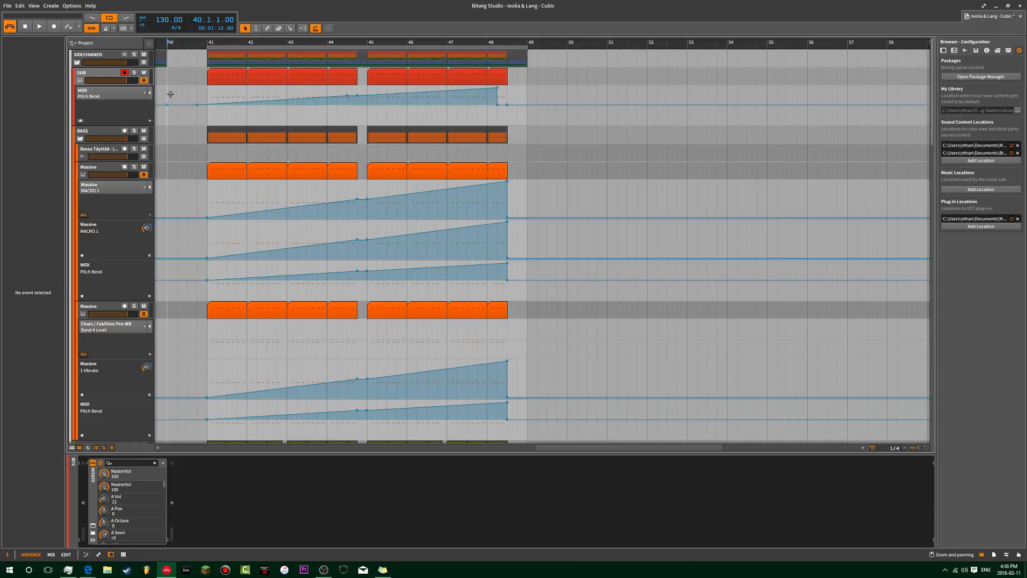
pyautogui.hotkey('ctrl', 'z')
pyautogui.click(174, 94)
pyautogui.hotkey('ctrl', 'v')
pyautogui.press('space')
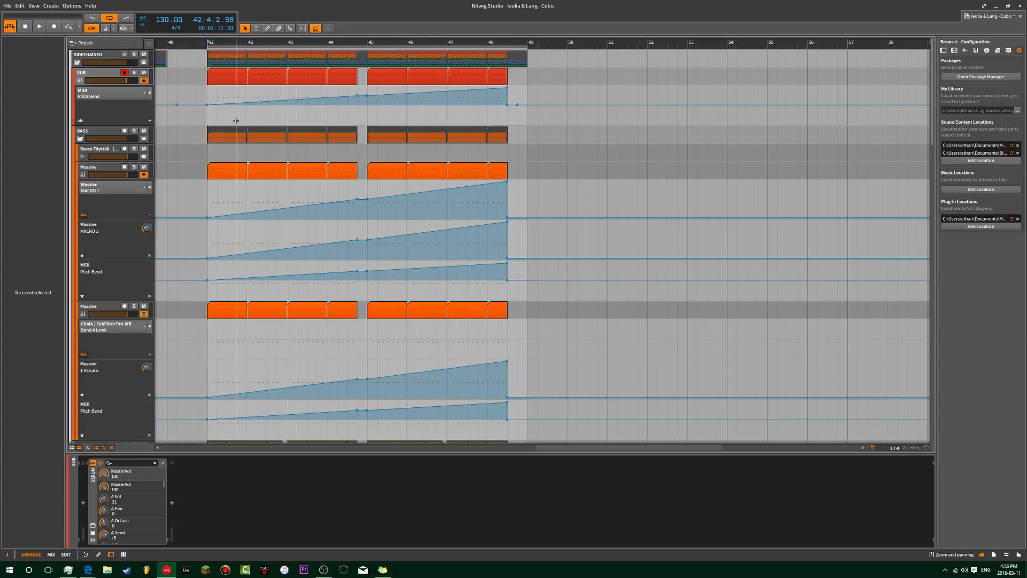
# - Delete all the pasted Pitch Bend automation from the SUB track and play the section again
pyautogui.moveTo(170, 91); pyautogui.dragTo(536, 110)
pyautogui.press('Delete')
pyautogui.press('space')
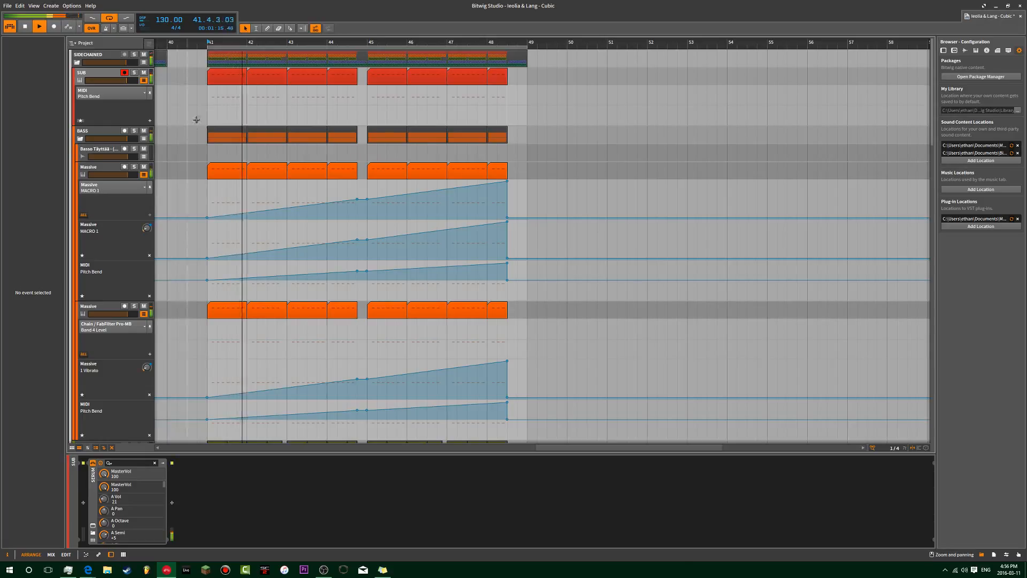
# - Compare the two Massive tracks' devices, then activate the Chain device on the first Massive track
pyautogui.click(102, 167)
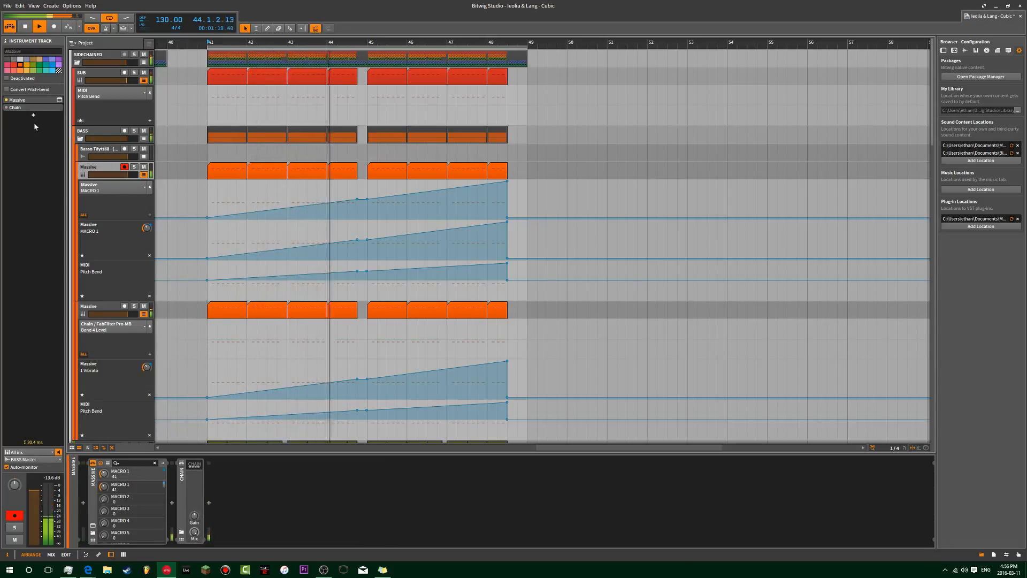
pyautogui.click(92, 308)
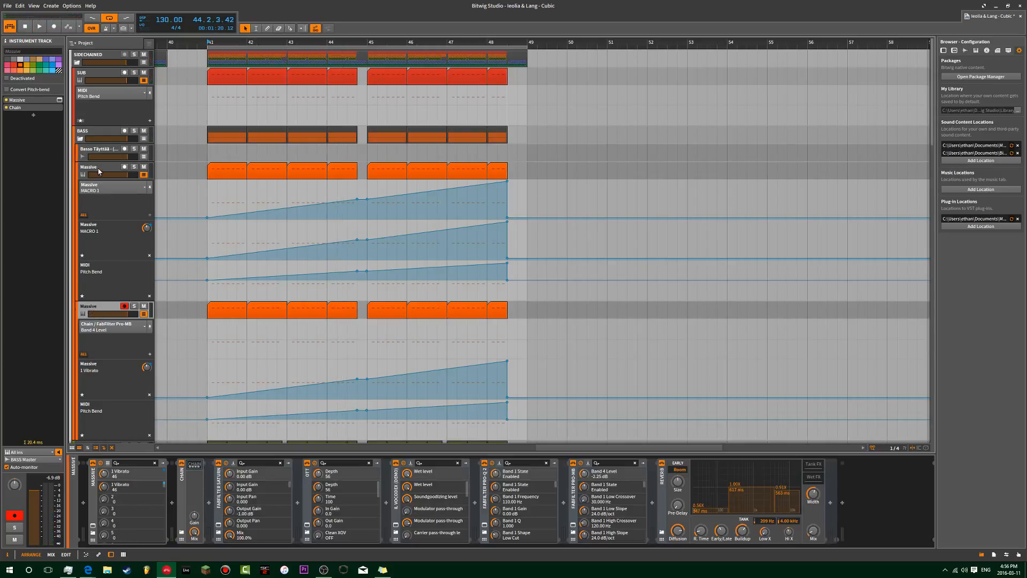
pyautogui.click(99, 171)
pyautogui.press('space')
pyautogui.press('space')
pyautogui.click(6, 108)
pyautogui.press('space')
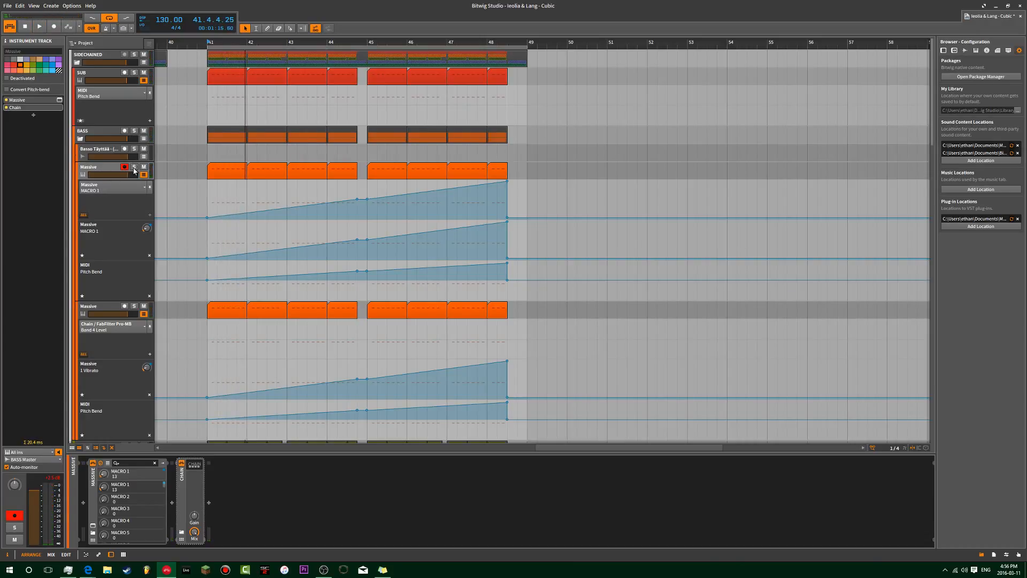
# - Play the section with the BASS group soloed, check both Massive tracks and unsolo the group
pyautogui.press('space')
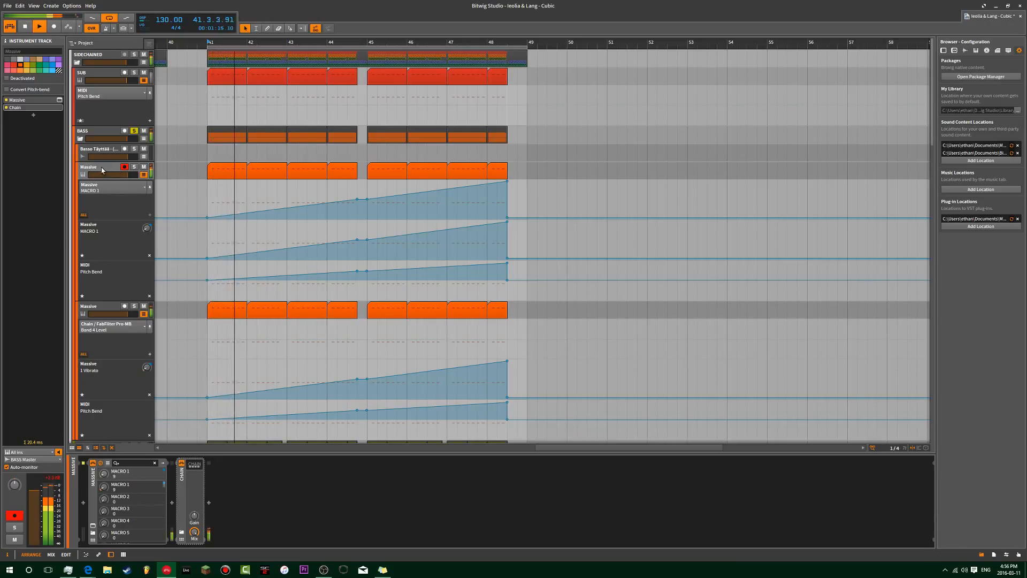
pyautogui.click(114, 307)
pyautogui.click(110, 168)
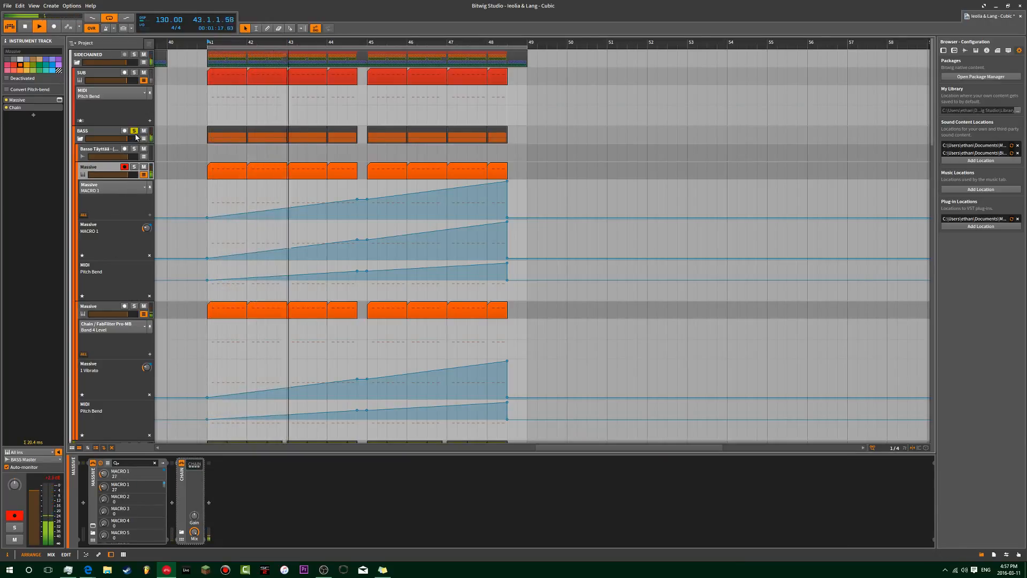
pyautogui.click(136, 133)
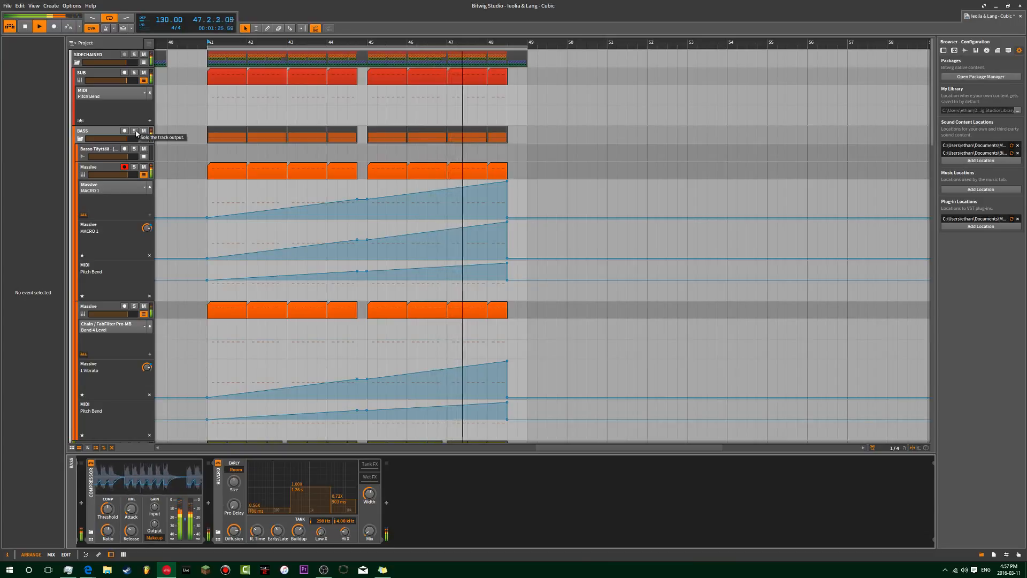
pyautogui.press('space')
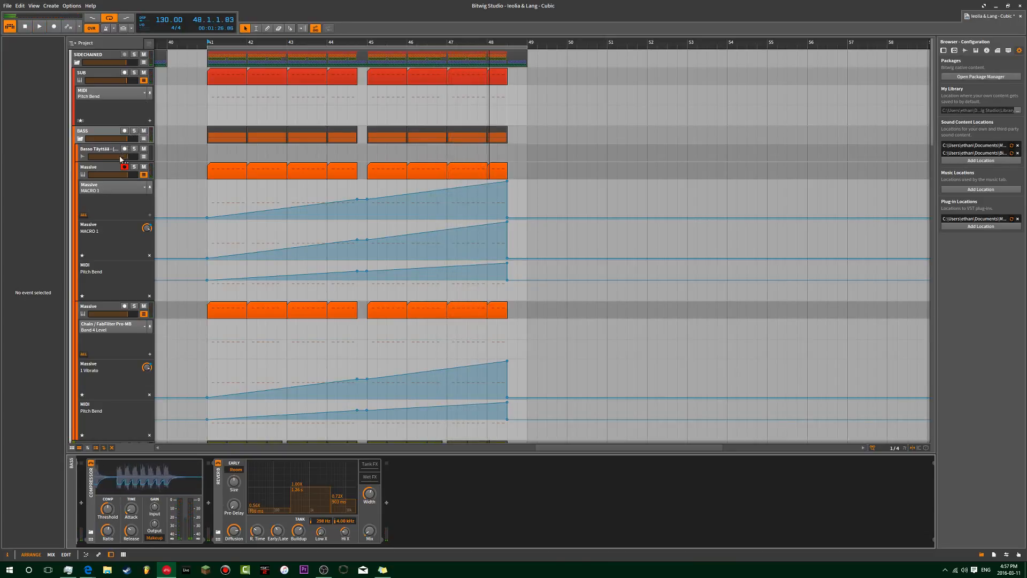
# - Play the section with the first Massive track soloed, and expand its Chain device to show the nested effects
pyautogui.press('space')
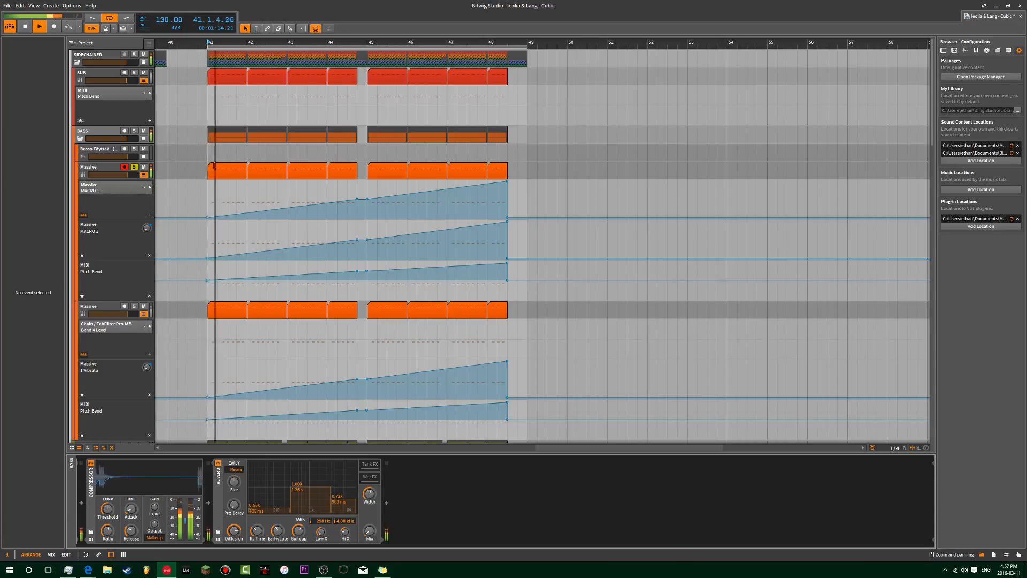
pyautogui.press('space')
pyautogui.click(97, 167)
pyautogui.click(55, 108)
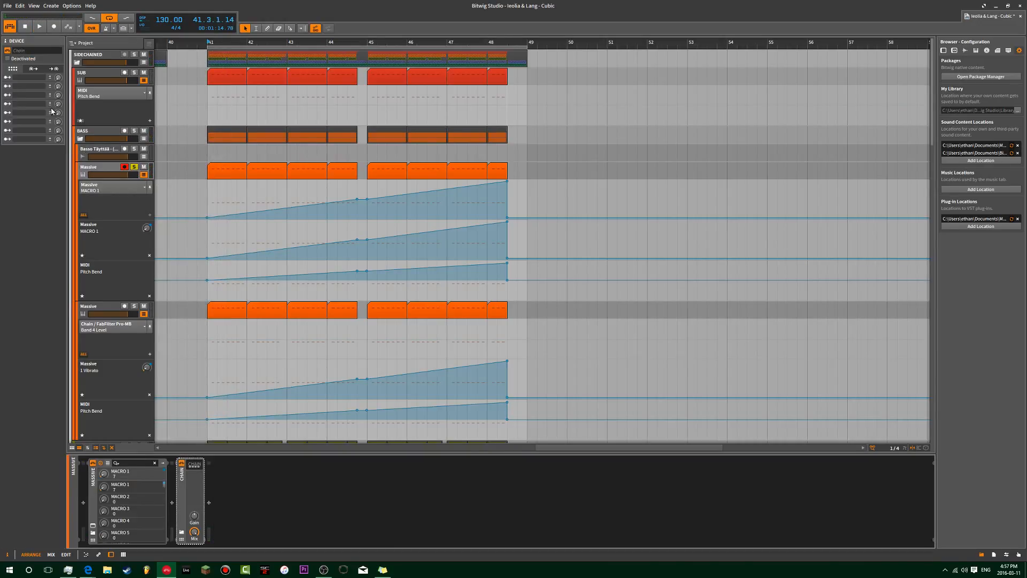
pyautogui.click(200, 465)
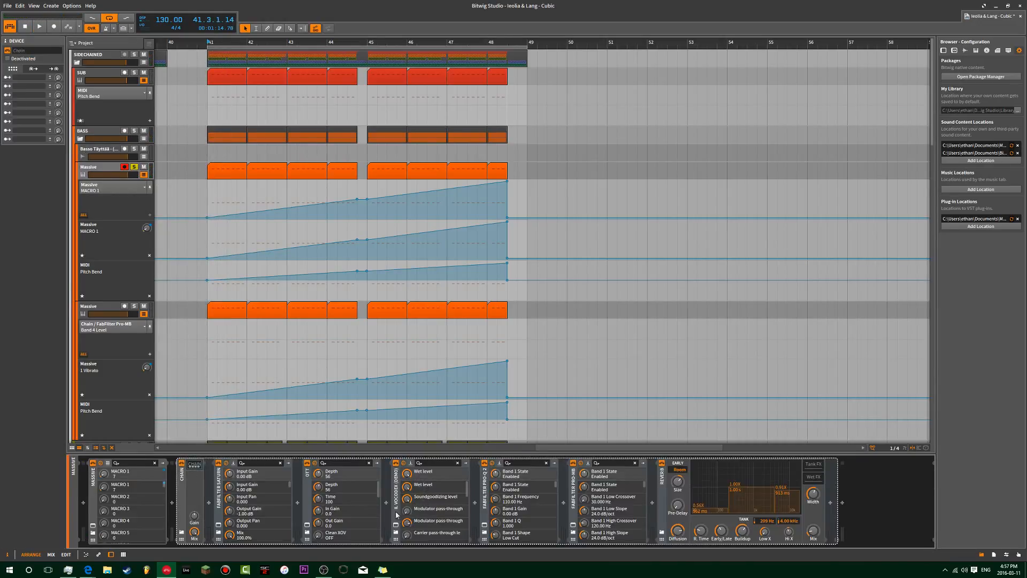
# - Compare the soloed Massive bass with the OTT device switched off and back on during playback
pyautogui.press('space')
pyautogui.click(307, 463)
pyautogui.press('space')
pyautogui.press('space')
pyautogui.press('space')
pyautogui.click(307, 463)
pyautogui.press('space')
# - Set the soloed Massive track's IL Vocodex to 36 bands and adjust its band distribution and width knobs during playback
pyautogui.click(396, 525)
pyautogui.press('space')
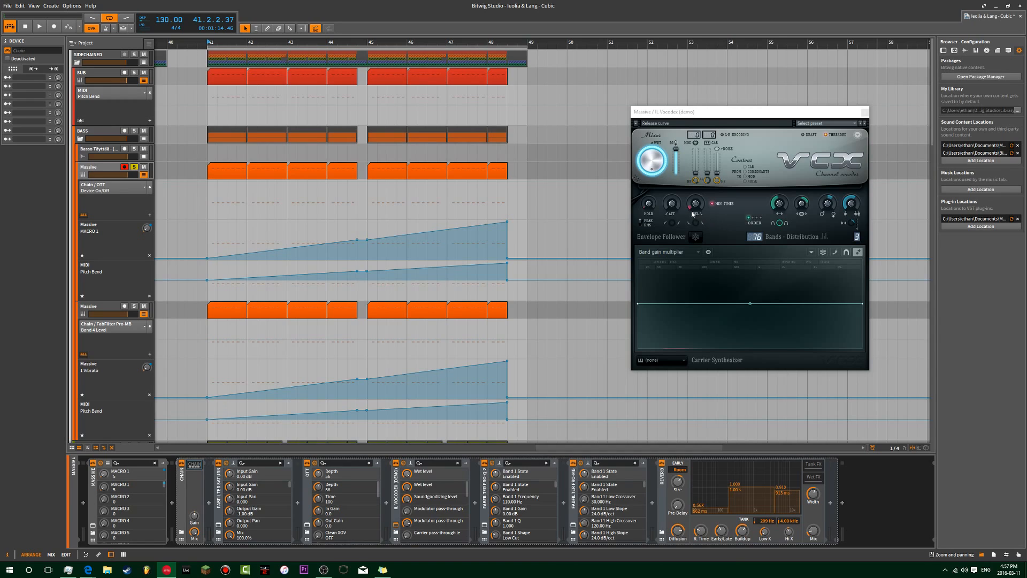
pyautogui.press('space')
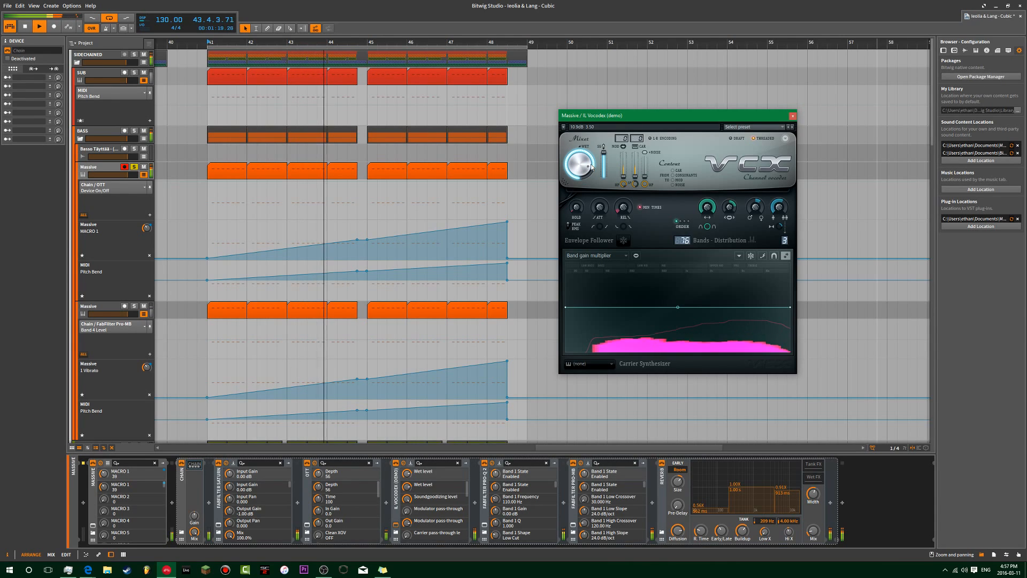
pyautogui.moveTo(686, 239); pyautogui.dragTo(687, 241)
pyautogui.moveTo(779, 204); pyautogui.dragTo(779, 206)
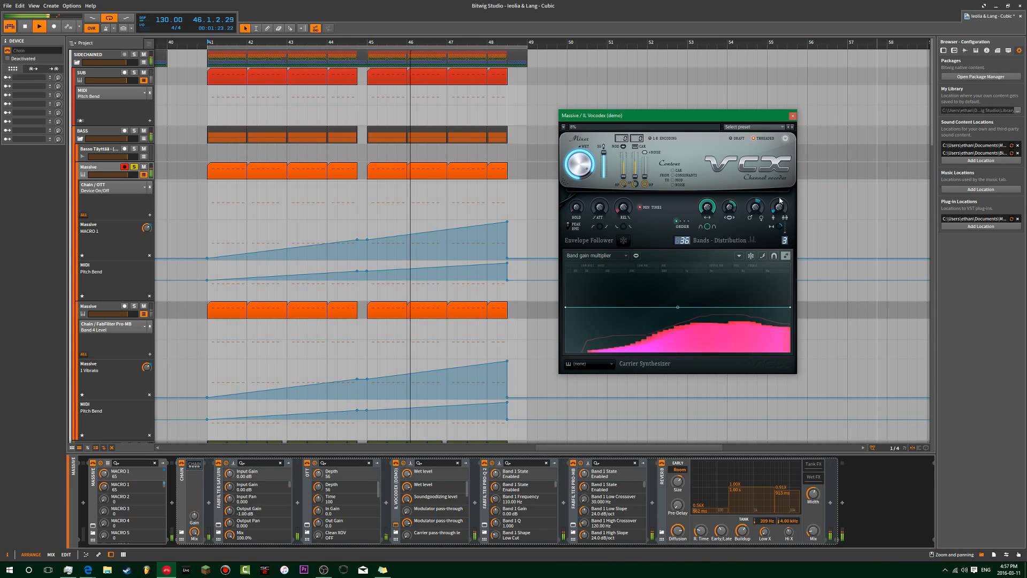
pyautogui.moveTo(707, 207); pyautogui.dragTo(707, 209)
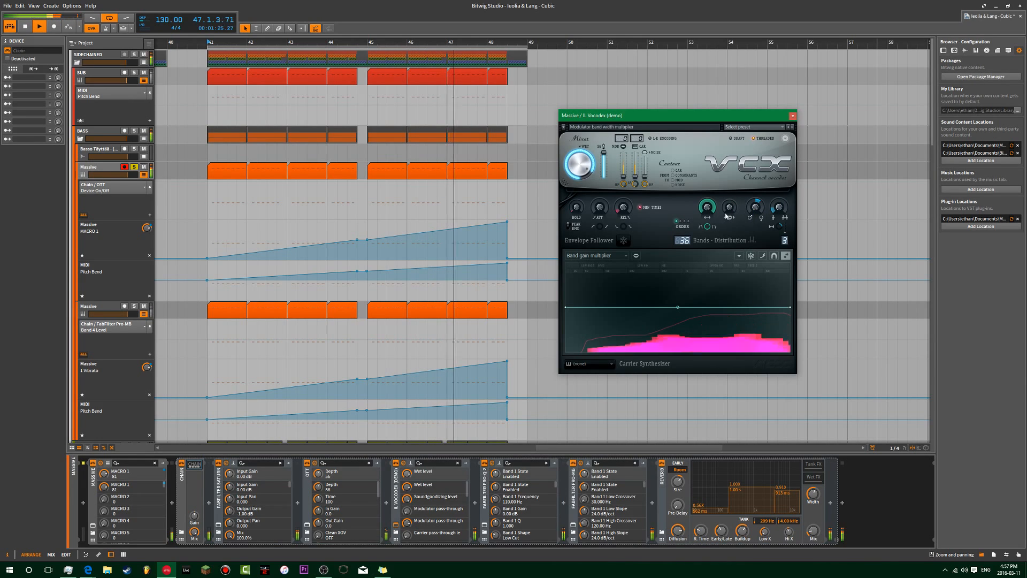
pyautogui.press('space')
pyautogui.click(793, 116)
pyautogui.click(200, 209)
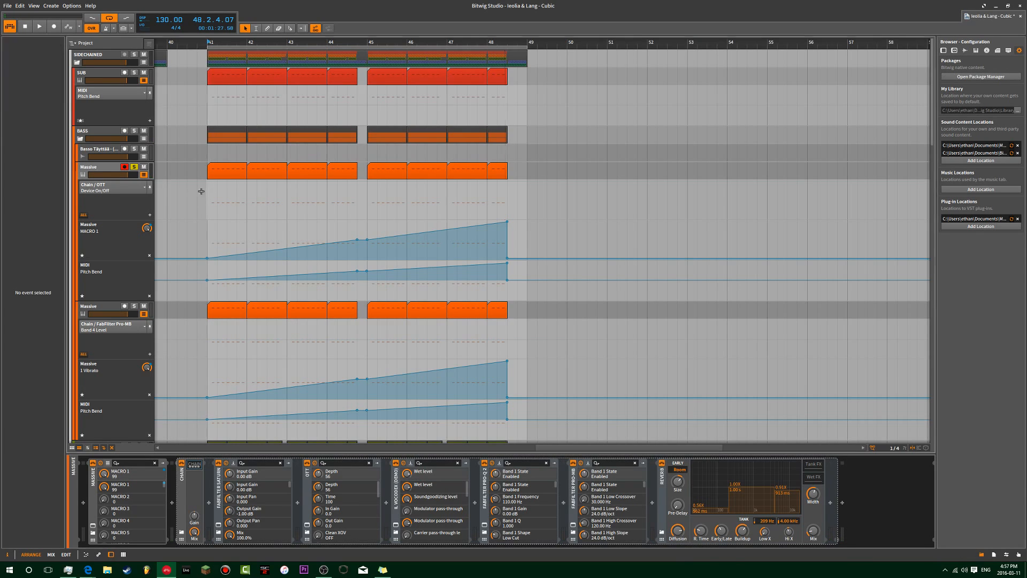